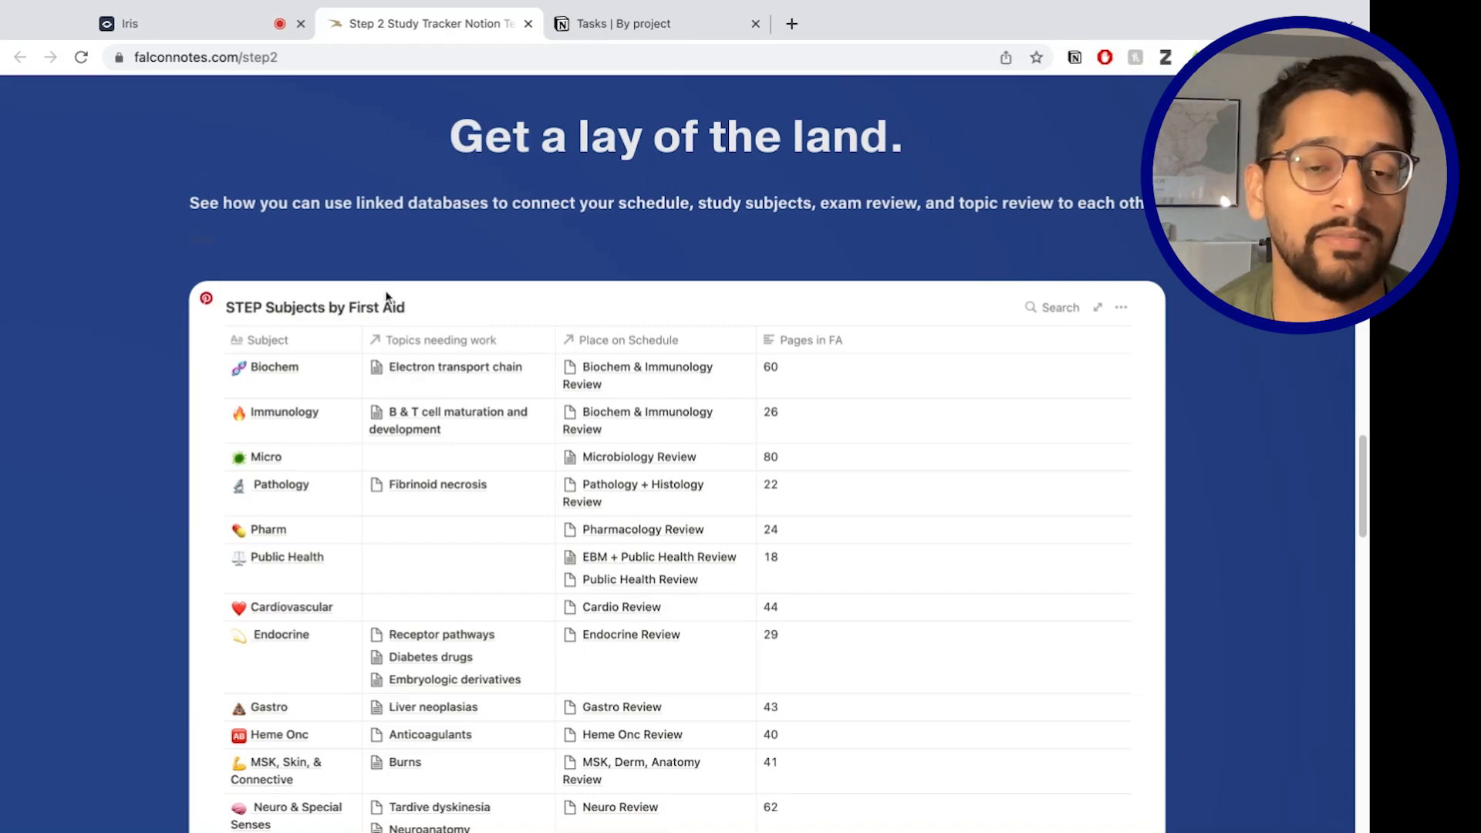
Request the free FALCONNOTES template and duplicate the USMLE Step 2 Study Hub into your workspace.
scroll(385, 299, down, 10)
scroll(352, 315, down, 15)
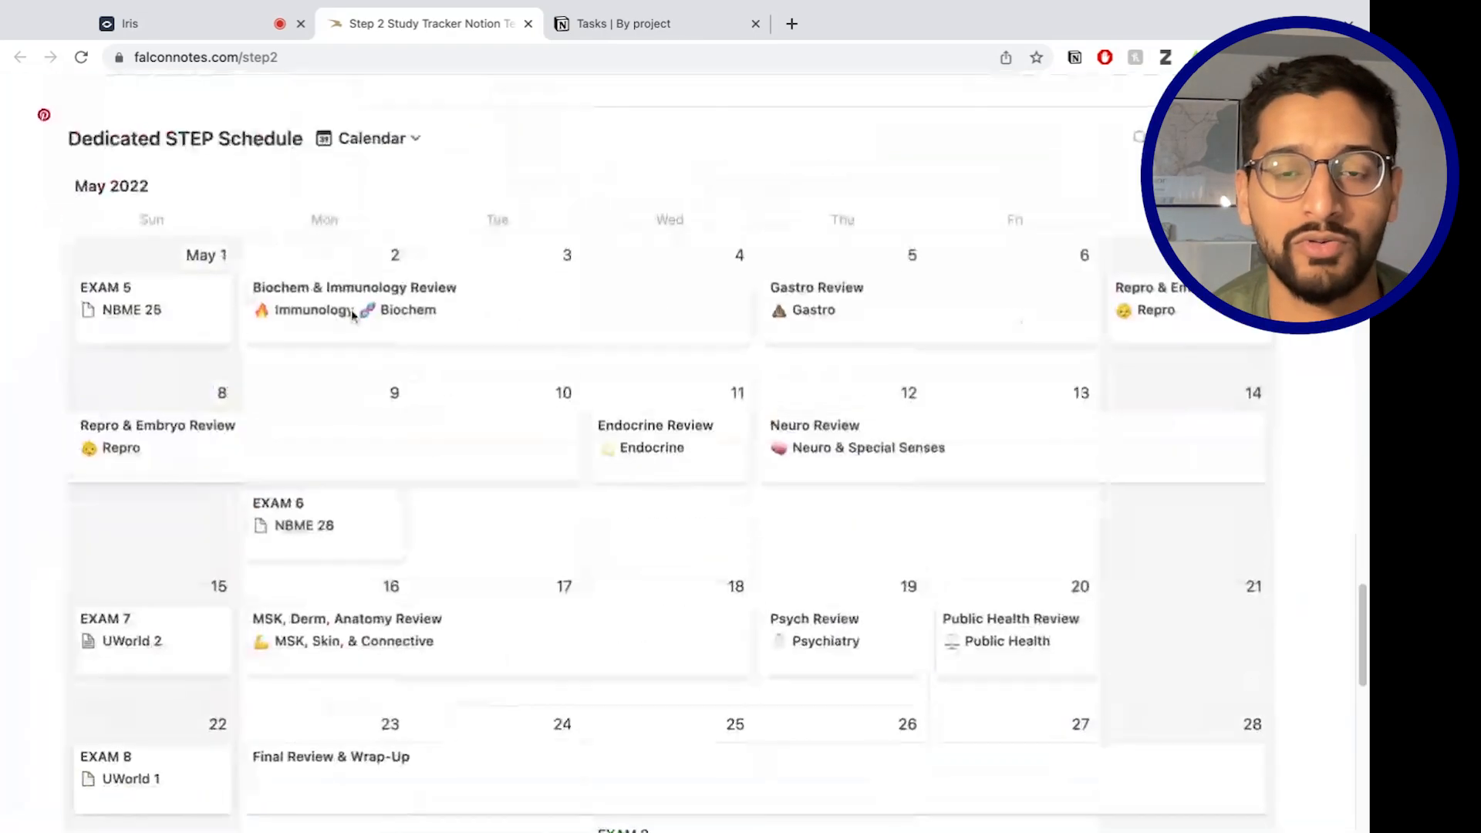
scroll(347, 315, up, 20)
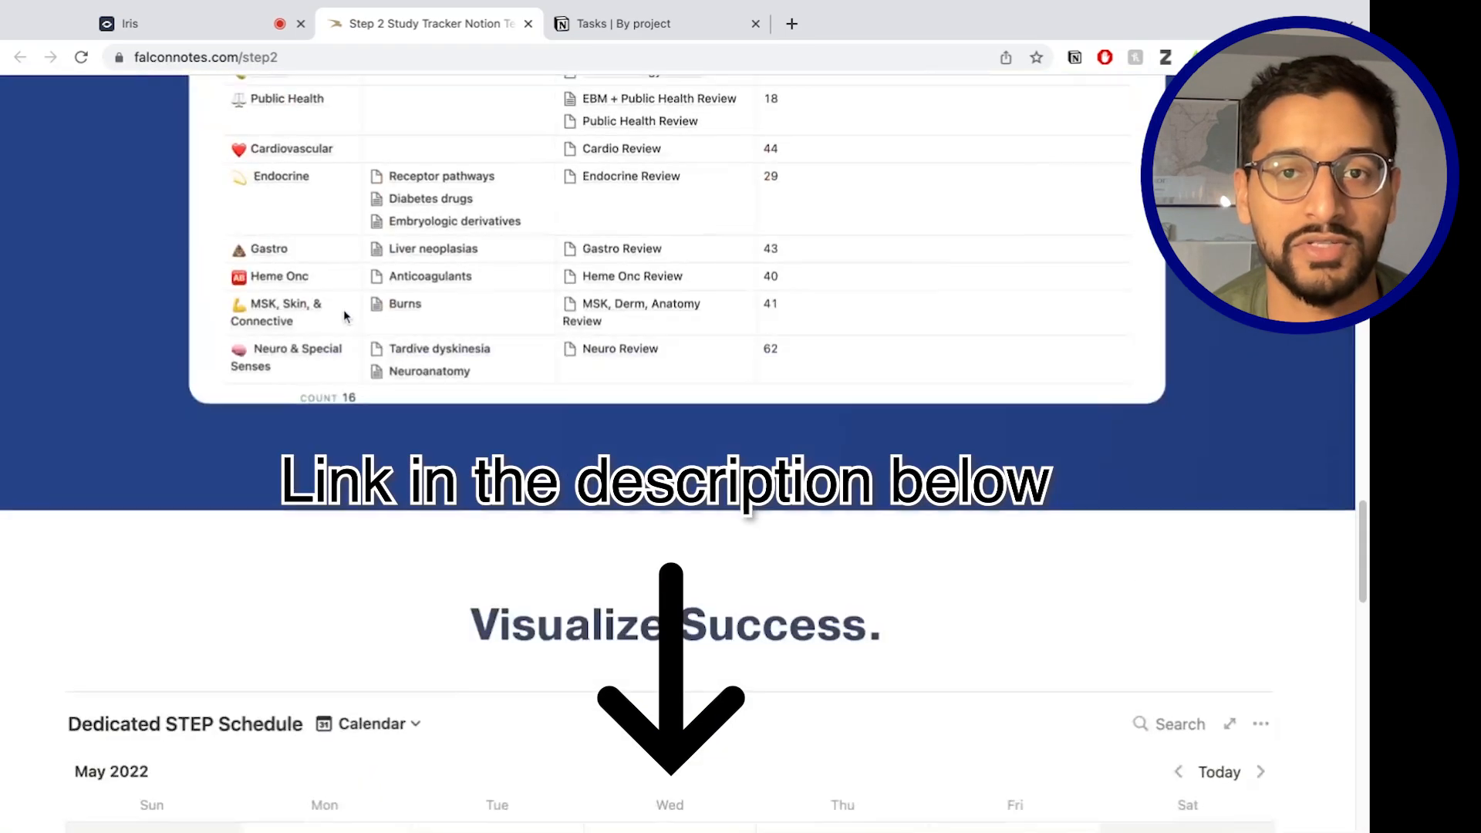
scroll(418, 401, down, 20)
scroll(418, 401, down, 20)
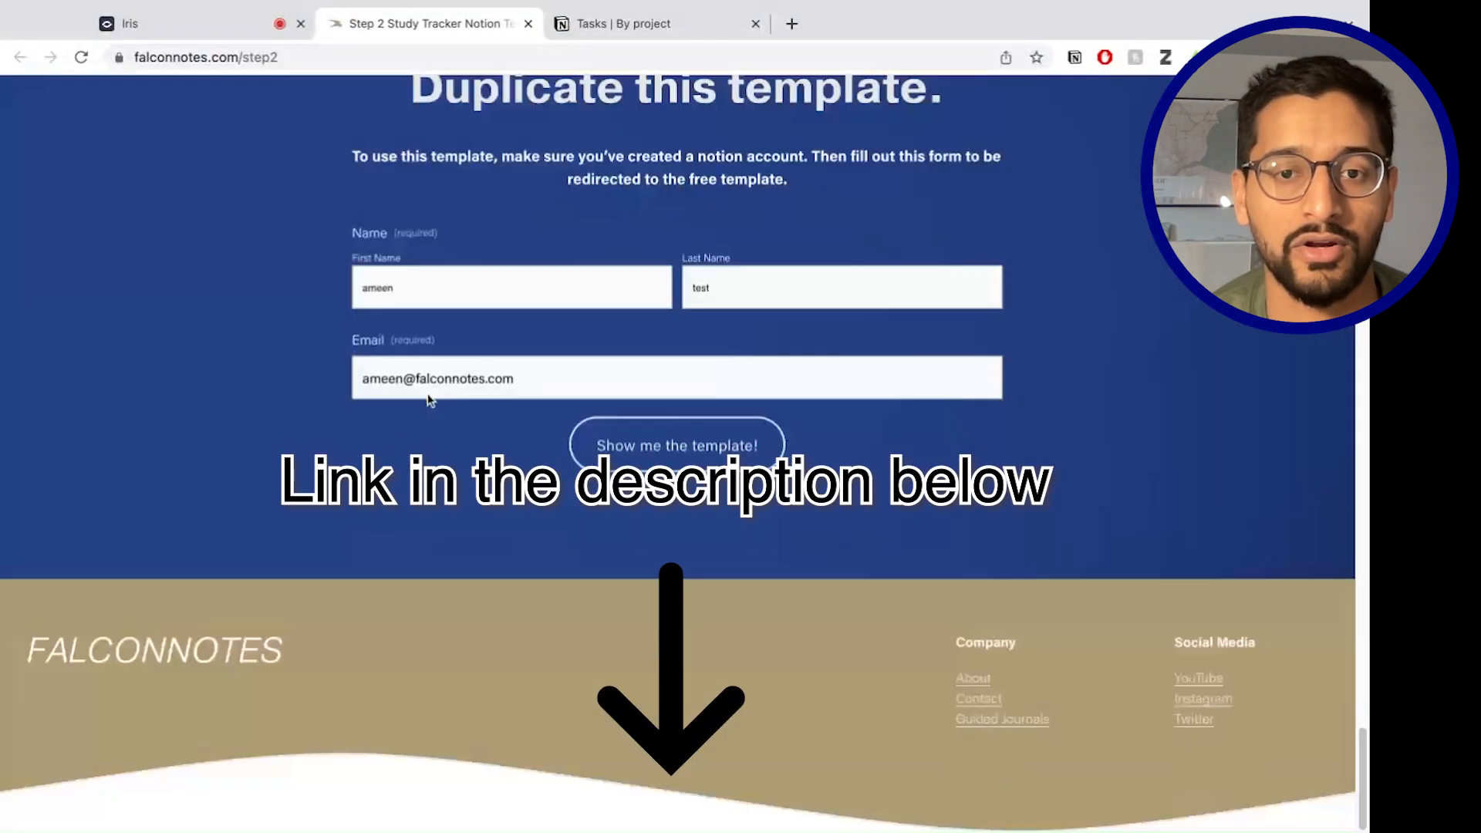
scroll(682, 301, up, 2)
click(702, 584)
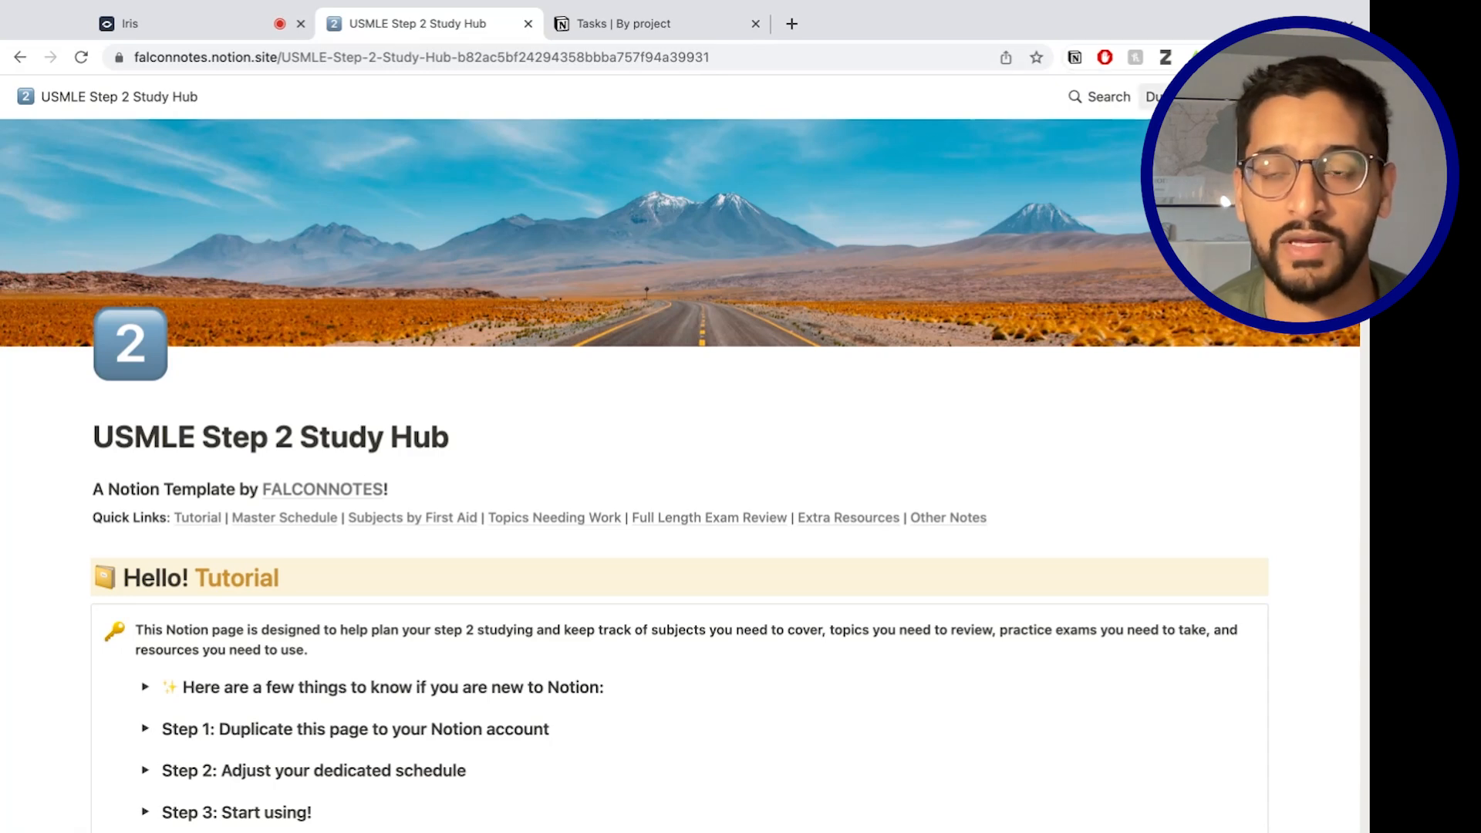
click(1154, 97)
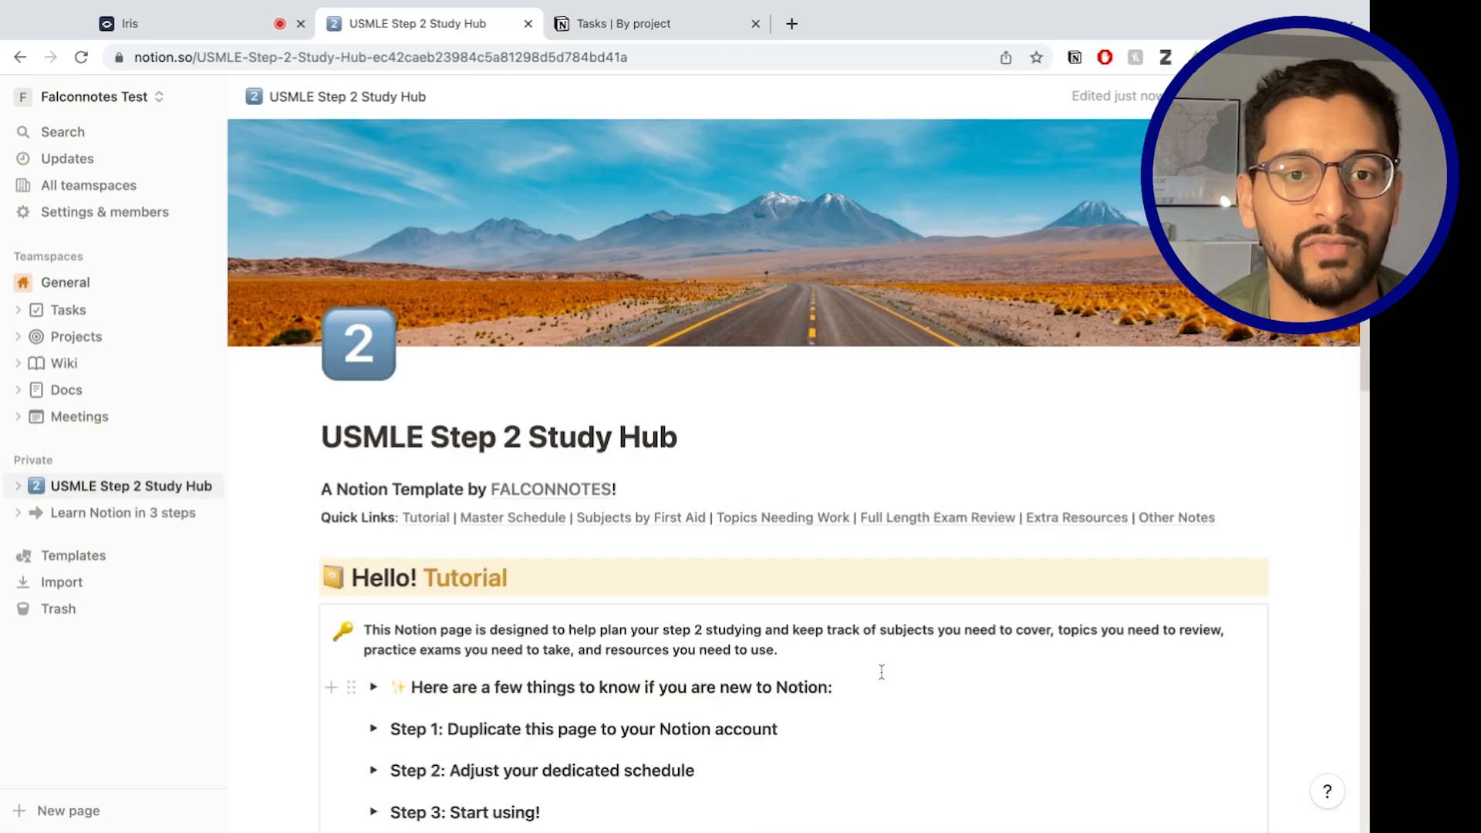
scroll(806, 654, down, 3)
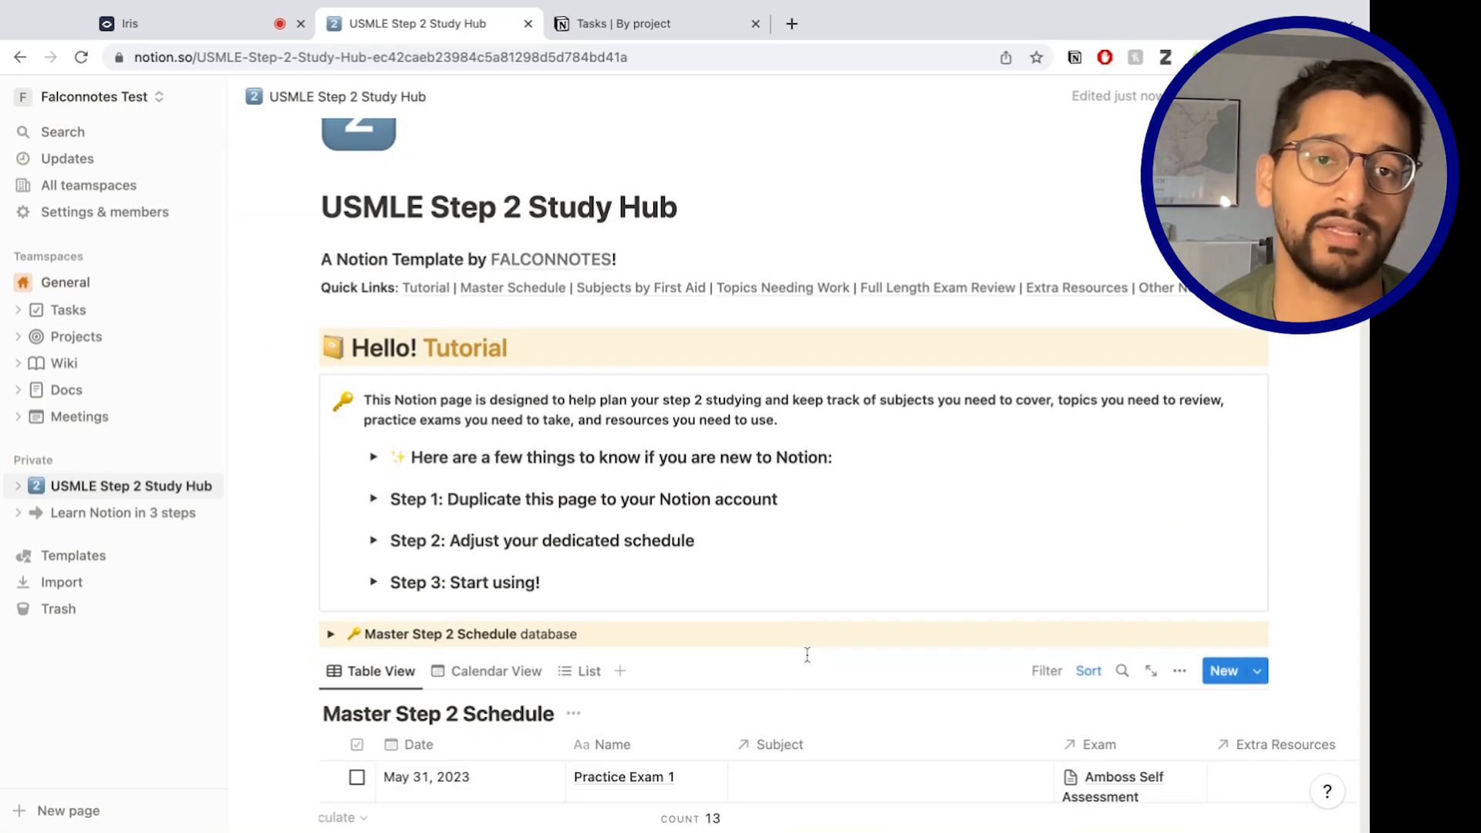
scroll(848, 586, down, 1)
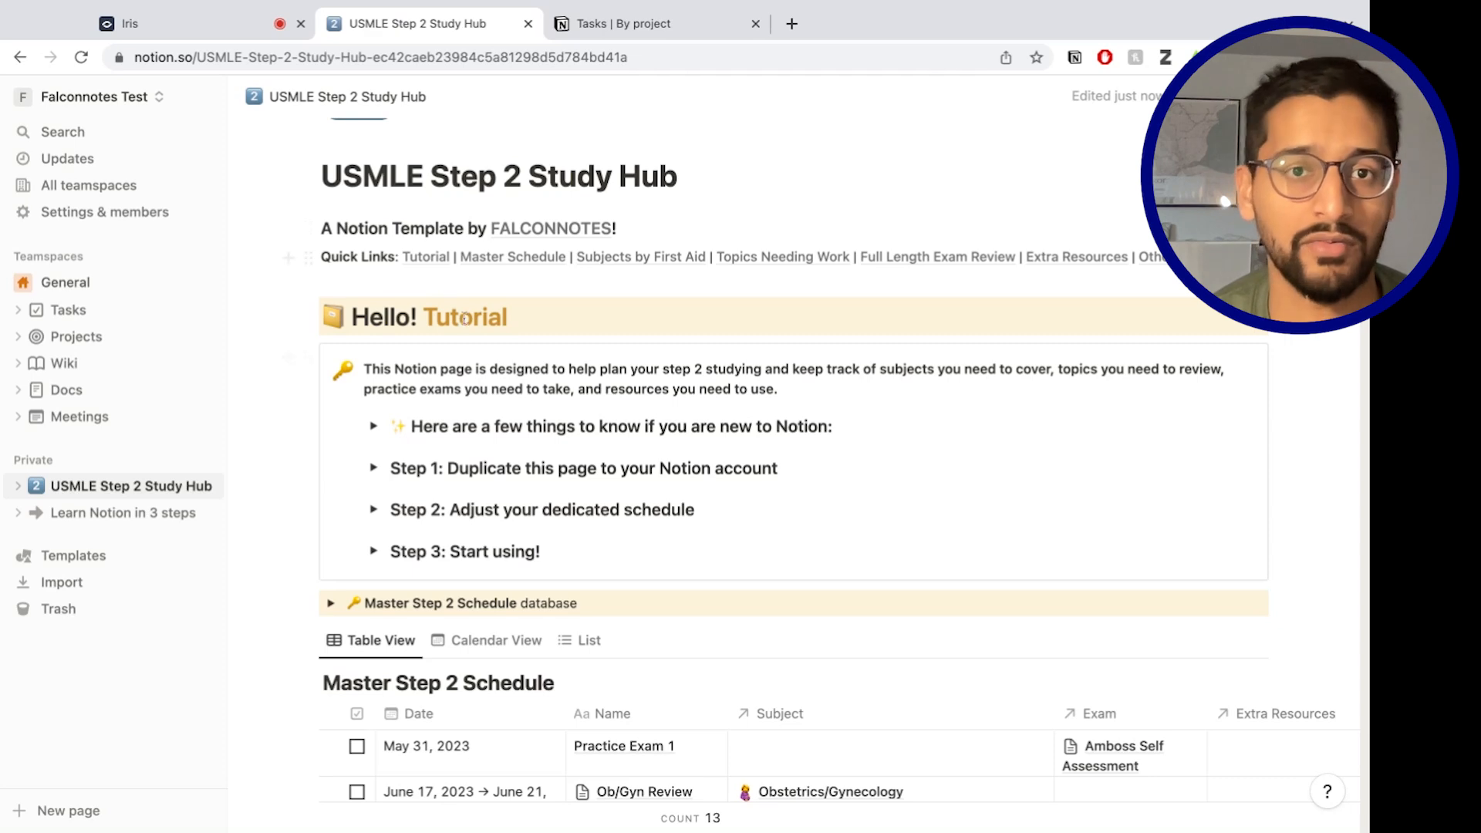
scroll(444, 287, up, 3)
scroll(485, 574, down, 3)
scroll(485, 575, down, 1)
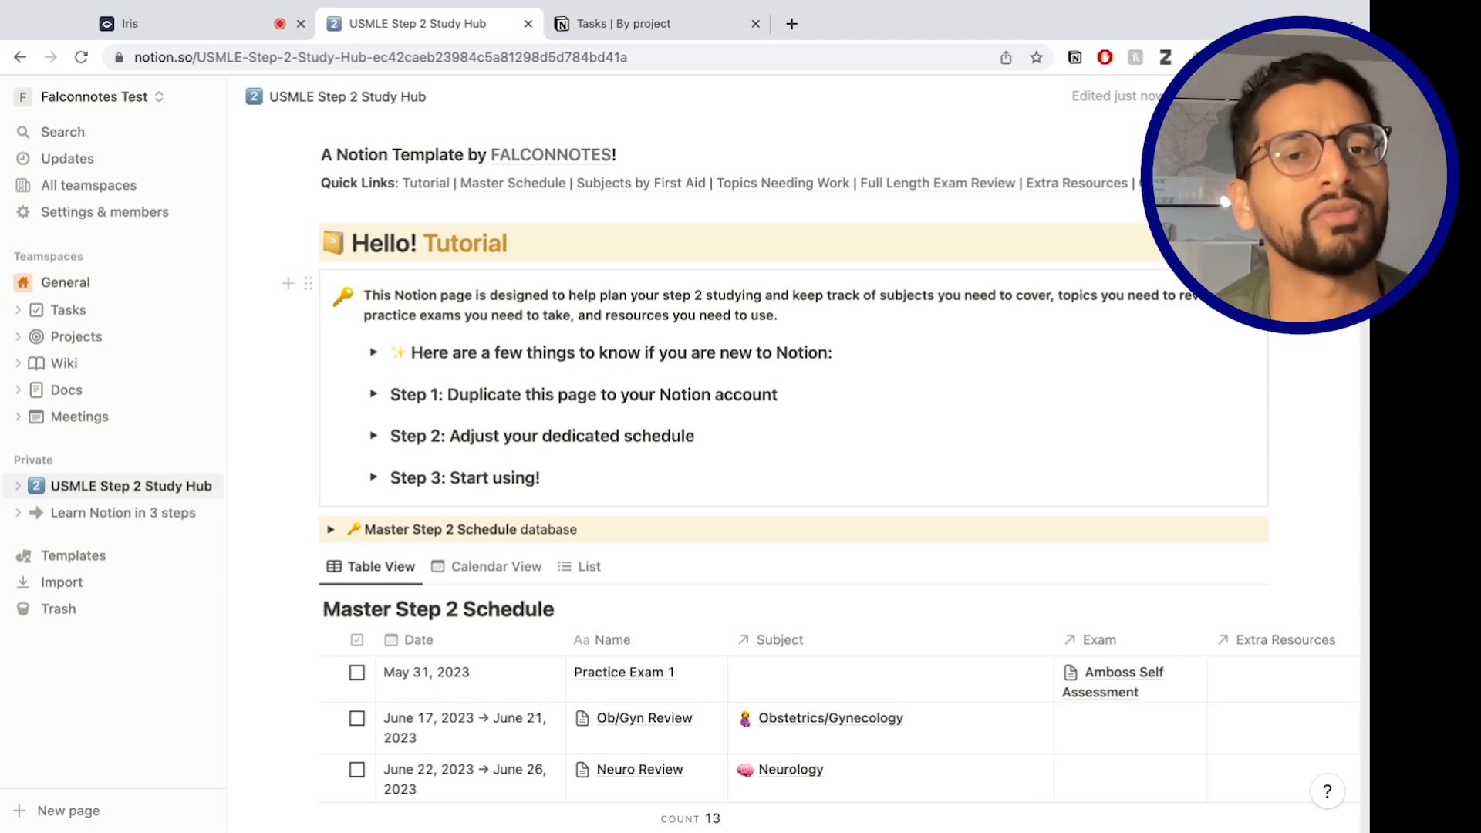
scroll(628, 478, down, 4)
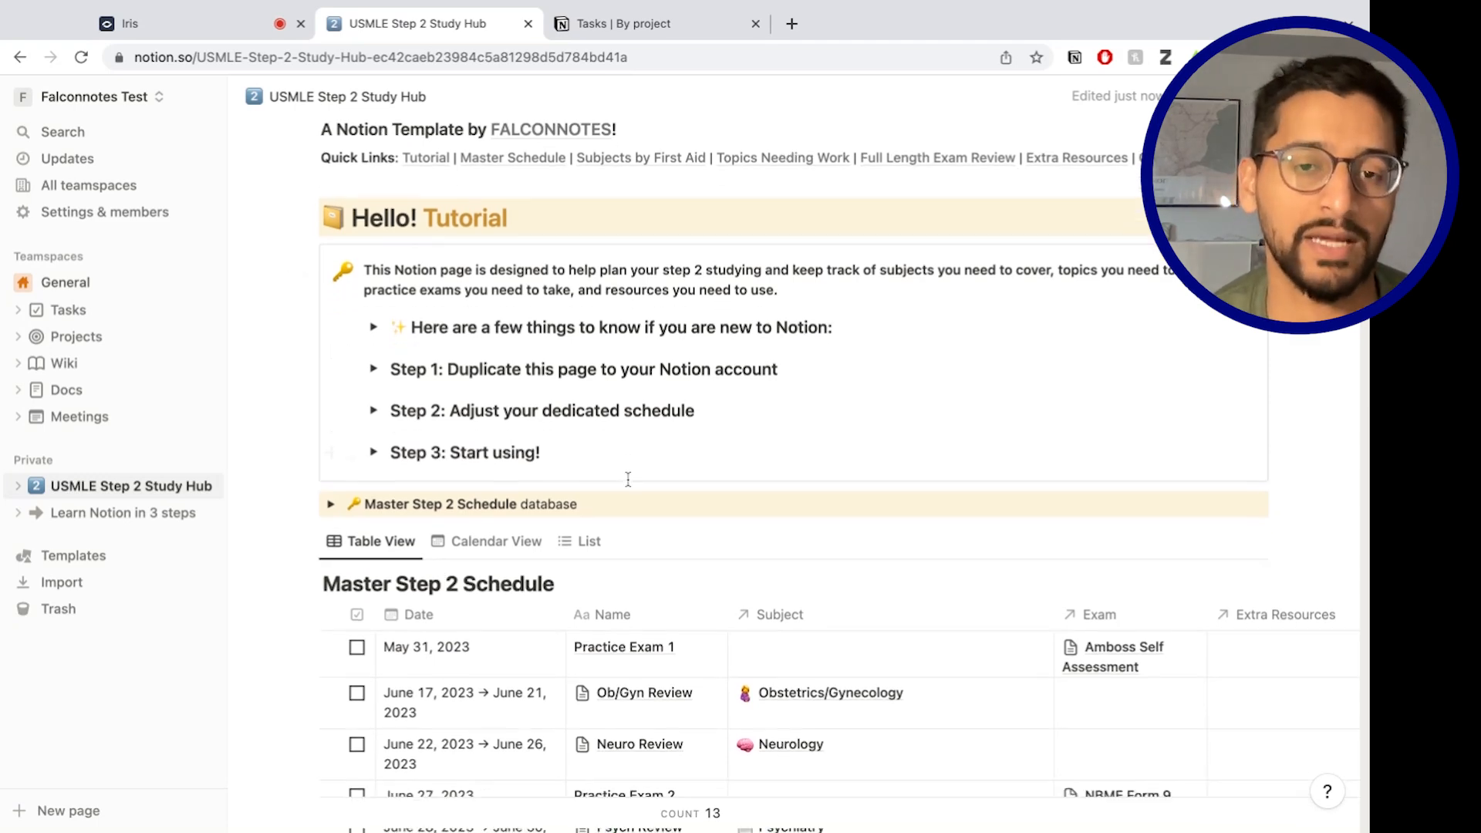
scroll(820, 267, down, 2)
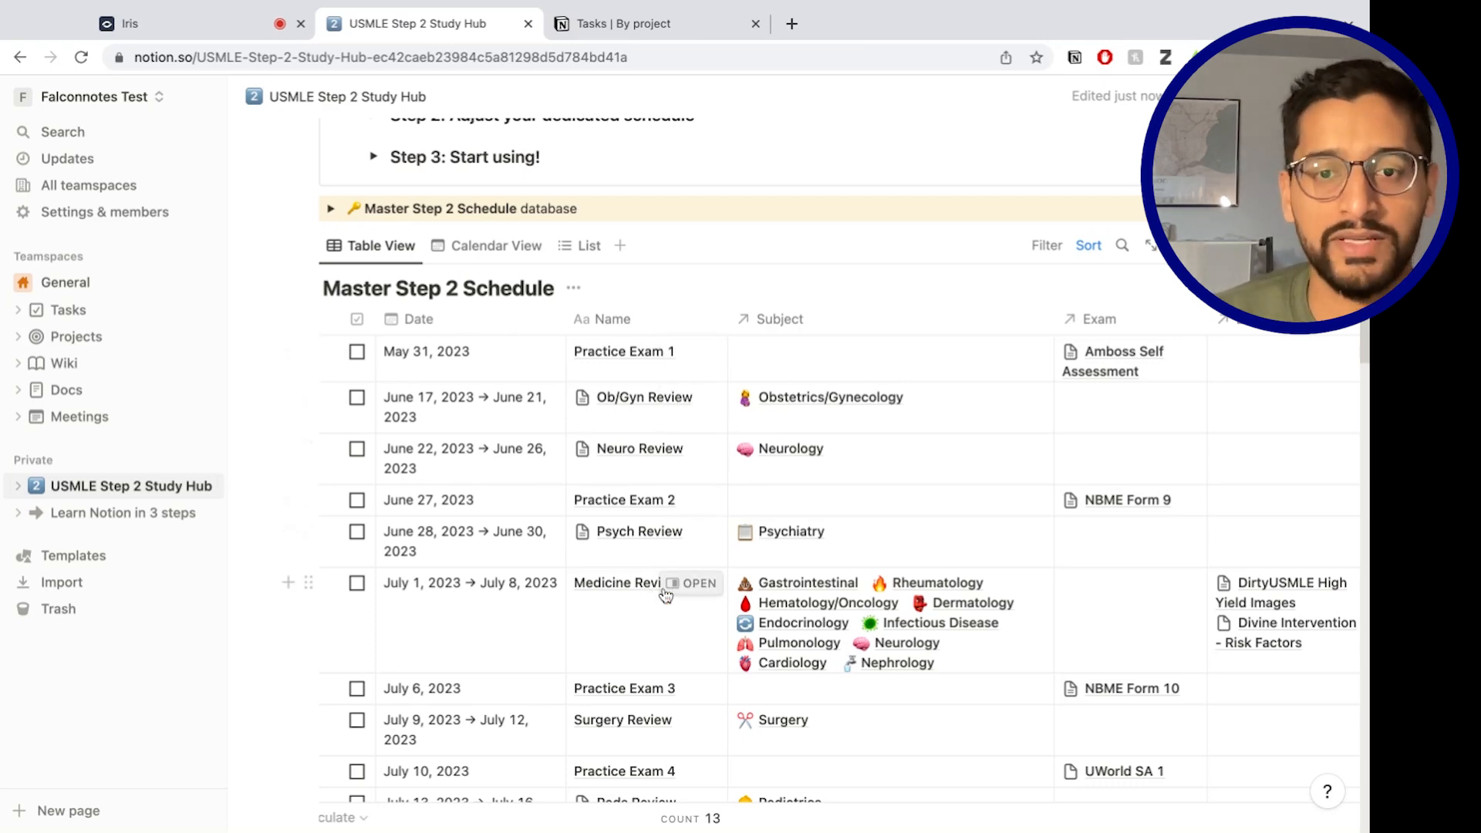
click(491, 245)
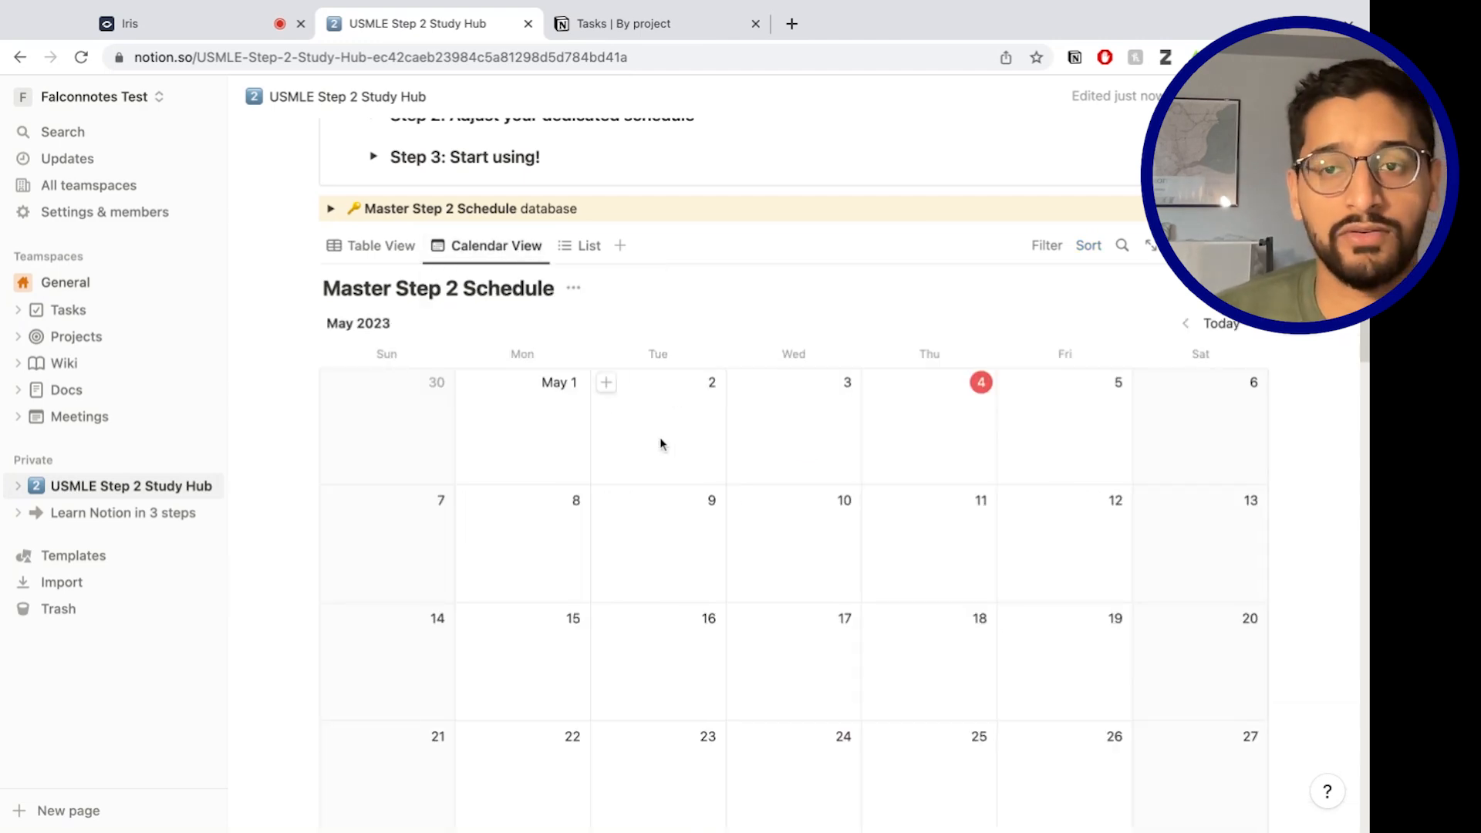
scroll(970, 472, down, 8)
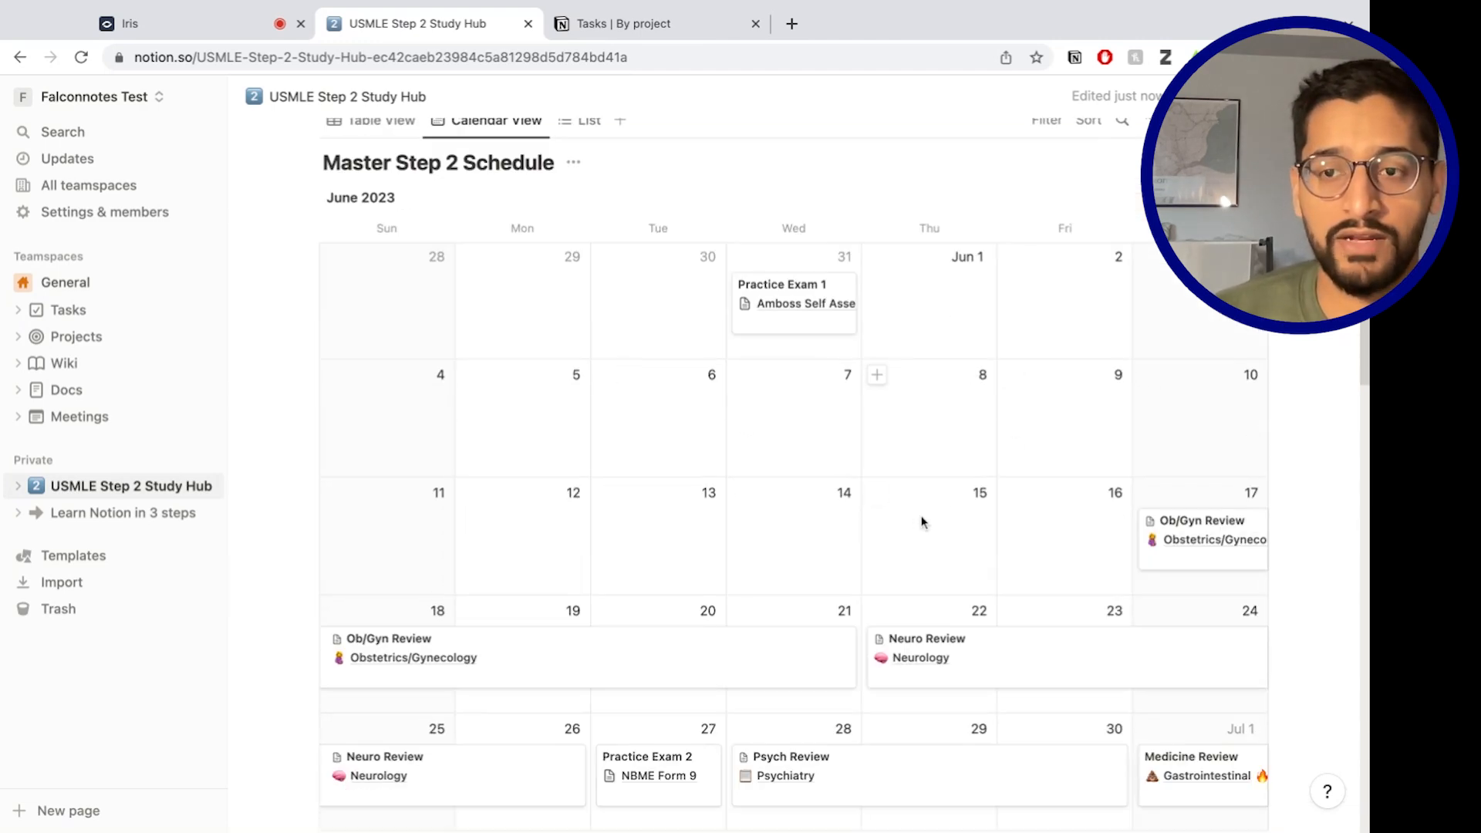
scroll(1090, 277, down, 5)
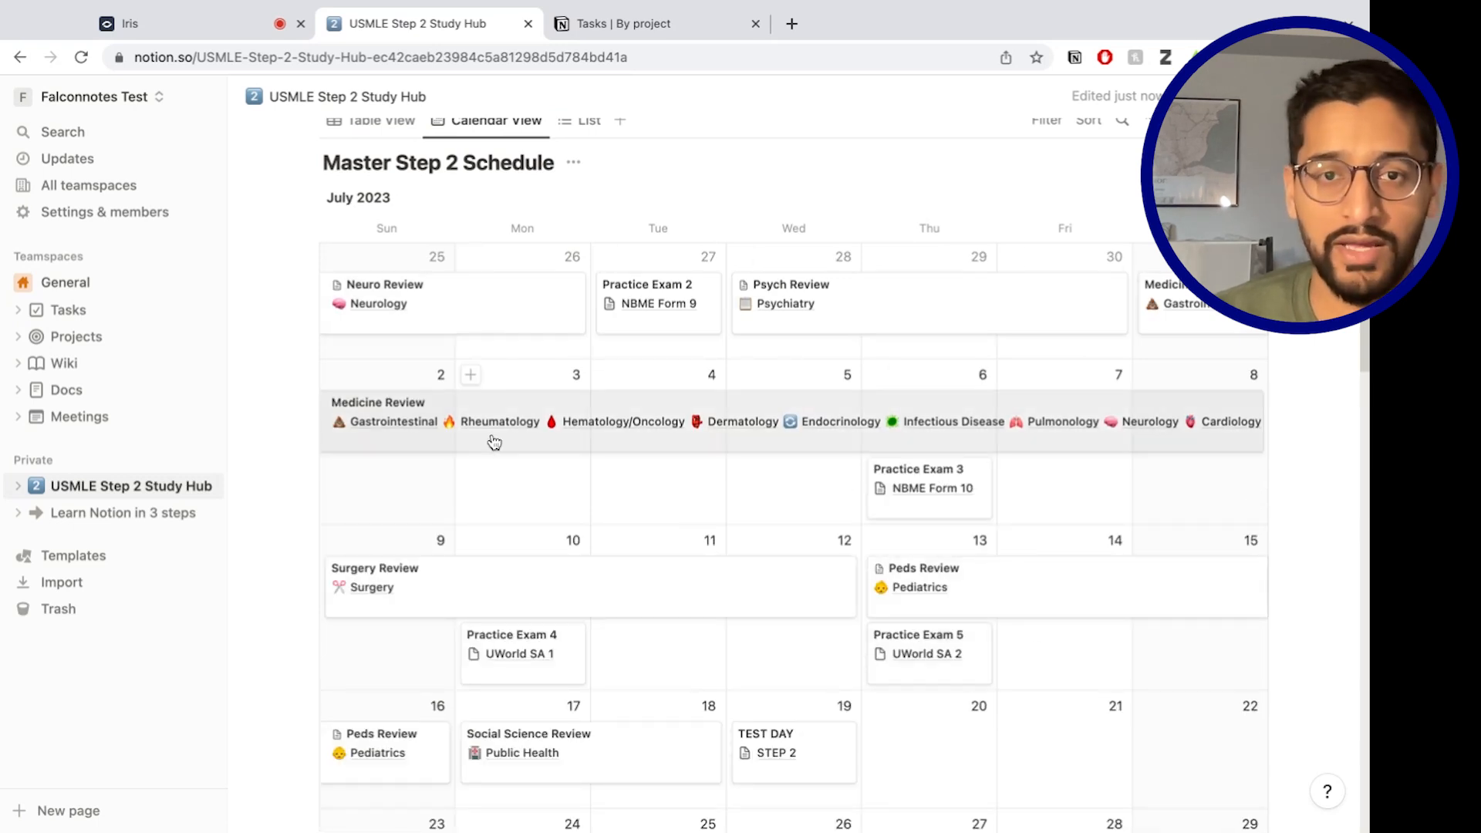
mouse_move(584, 325)
mouse_down()
mouse_move(443, 320)
mouse_move(579, 306)
mouse_up()
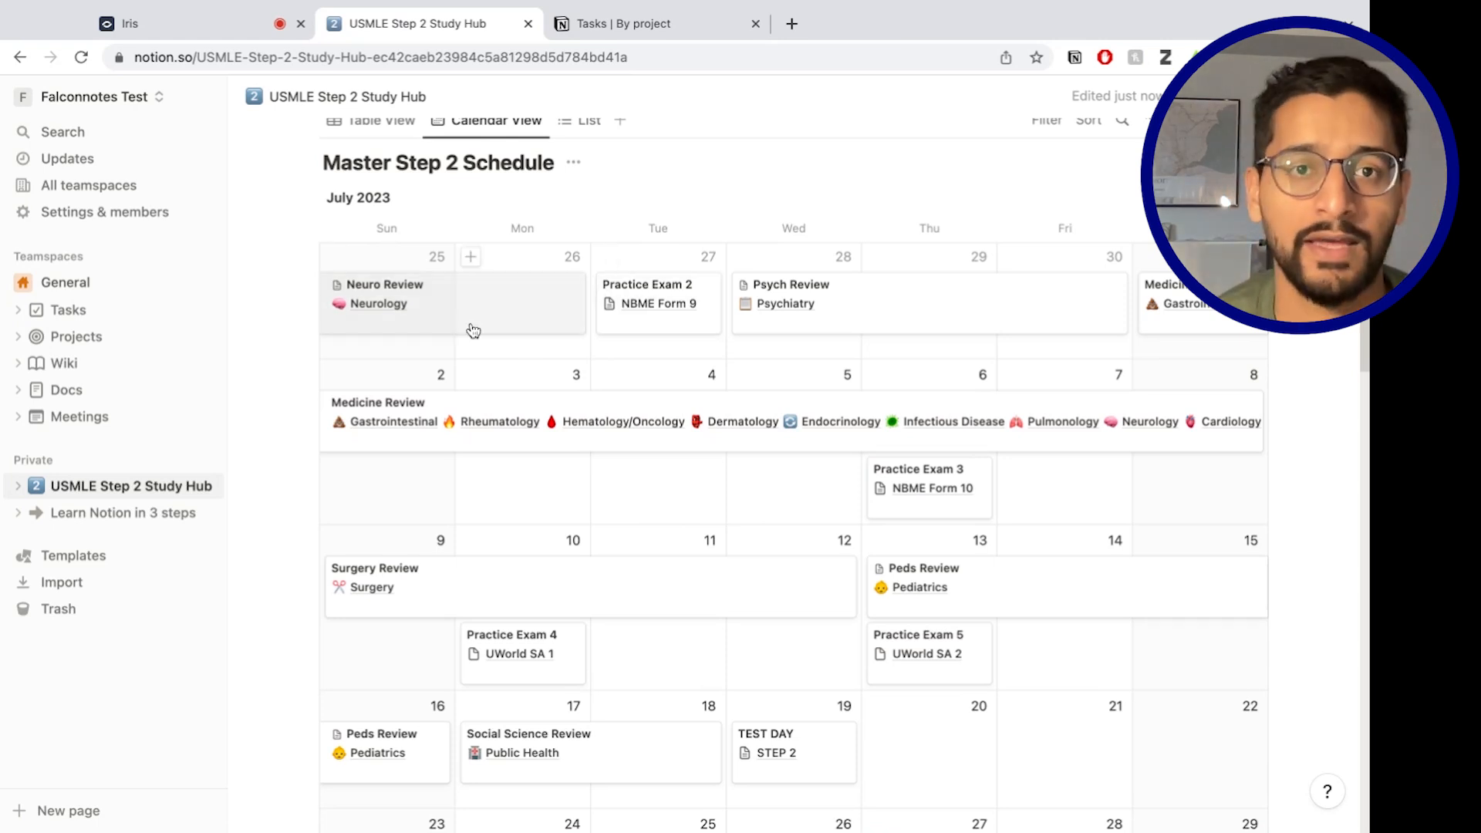
click(386, 125)
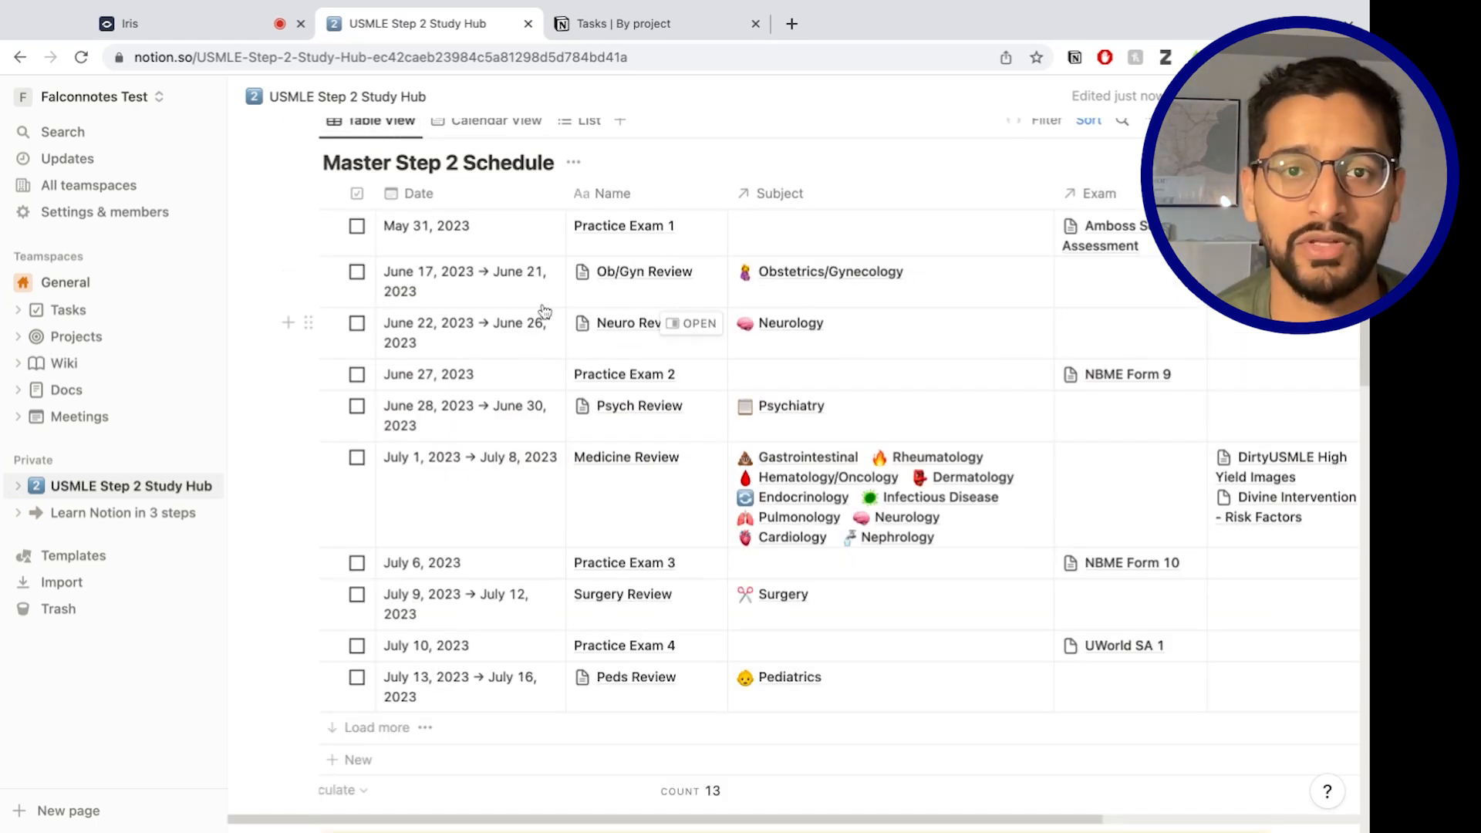
scroll(537, 315, up, 1)
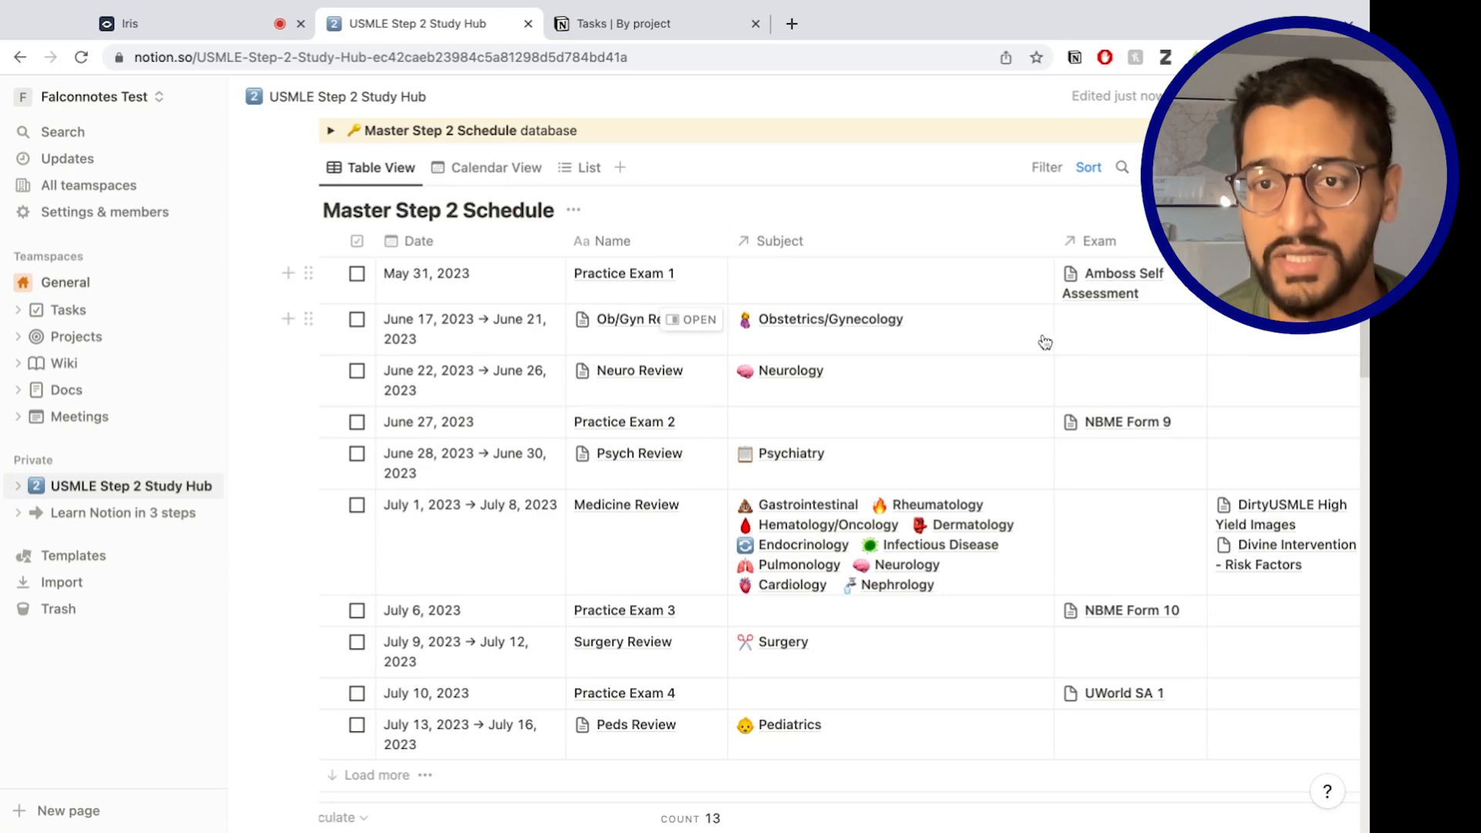
scroll(776, 425, down, 20)
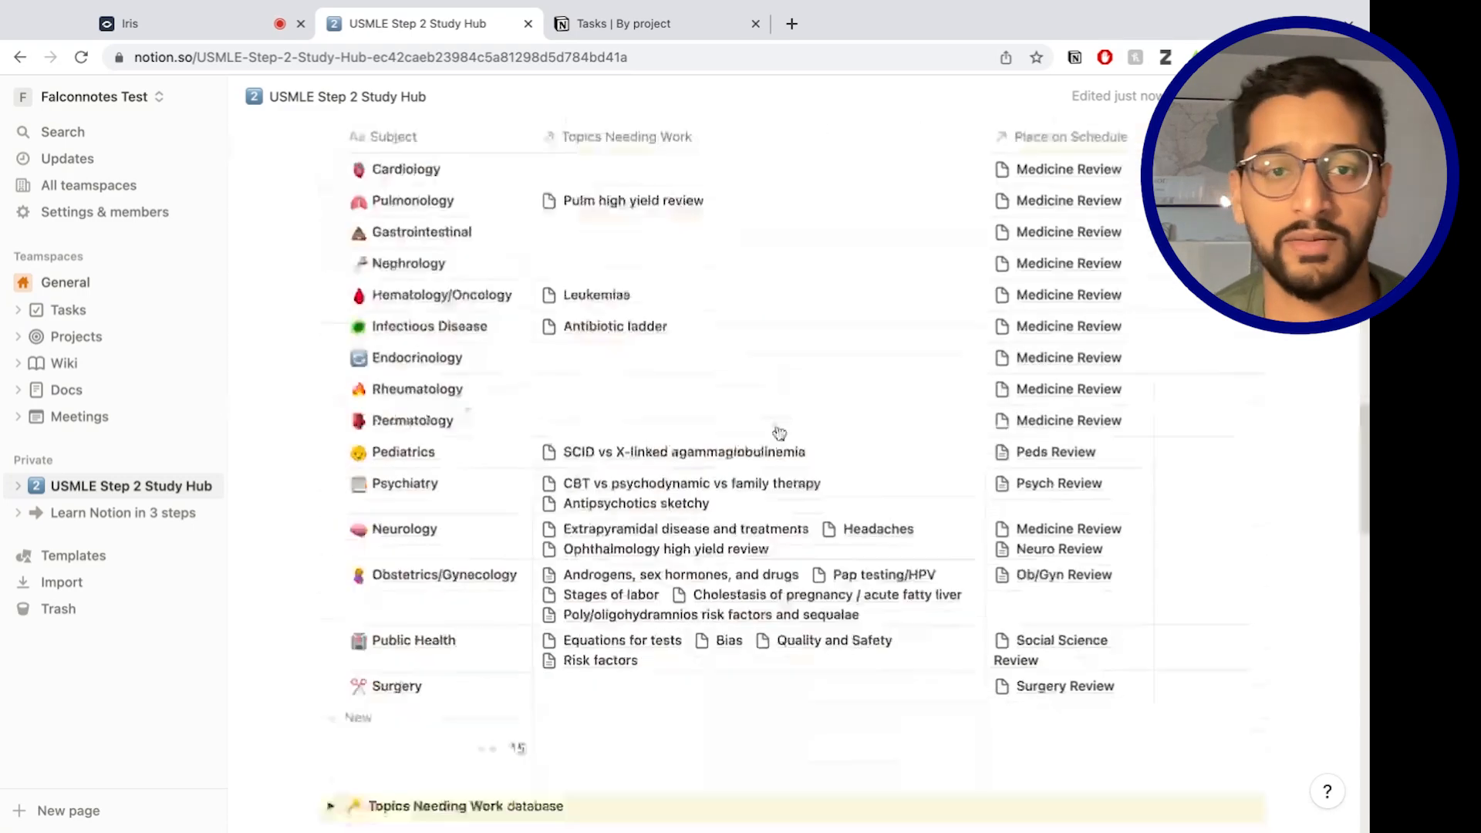
scroll(777, 425, up, 20)
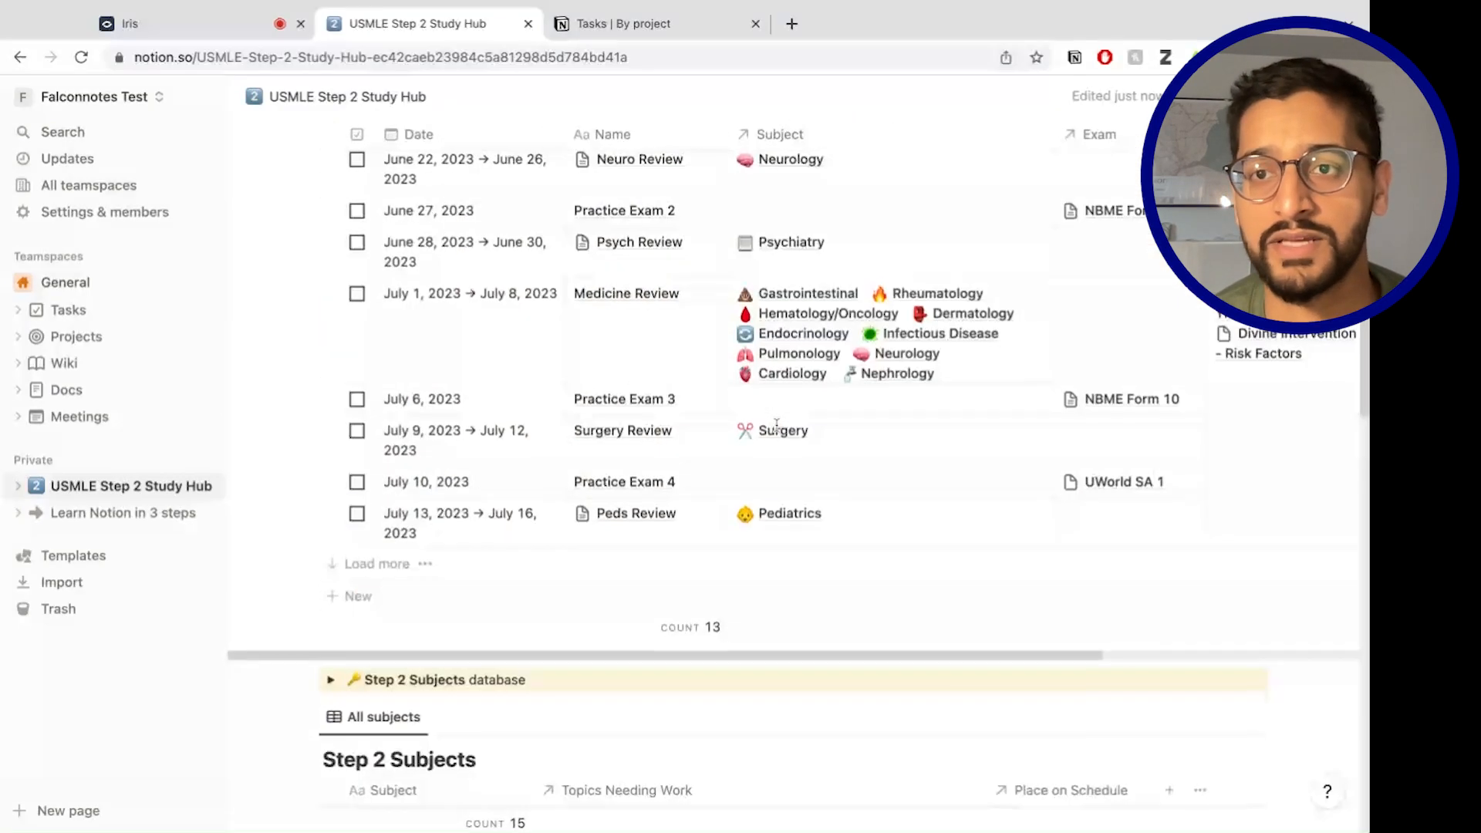
scroll(1341, 413, down, 4)
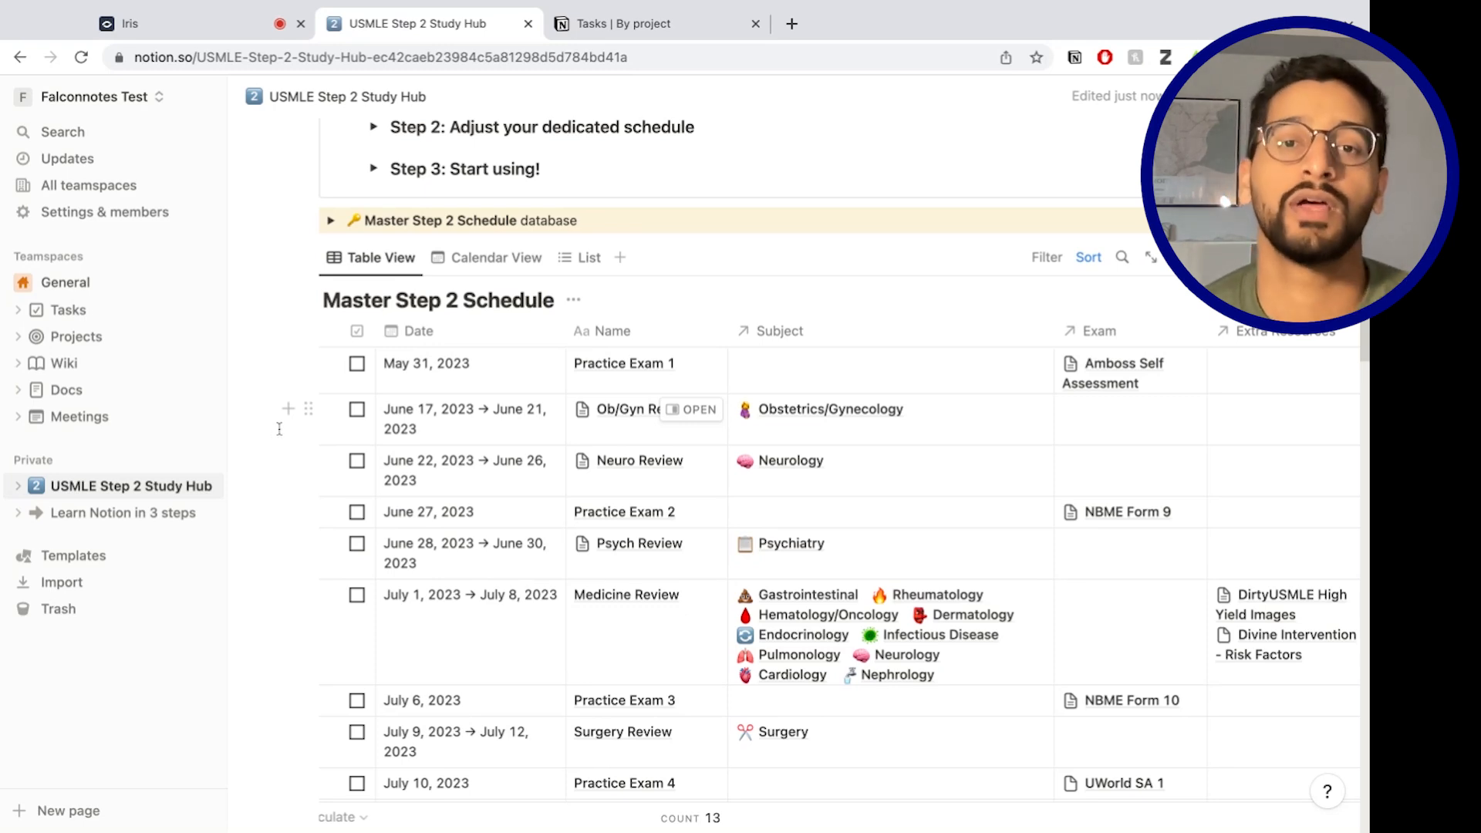
click(698, 410)
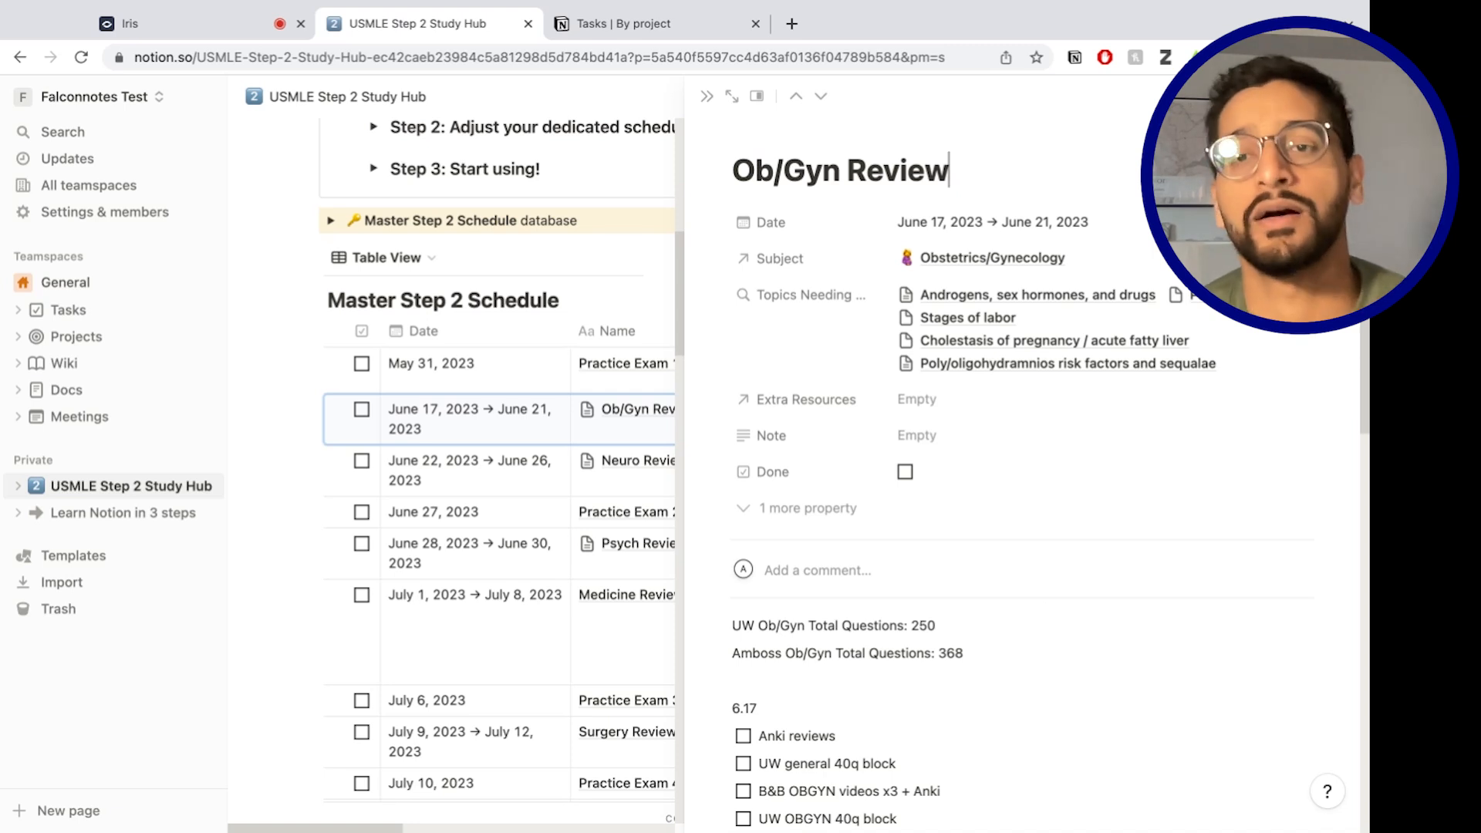
scroll(830, 671, down, 1)
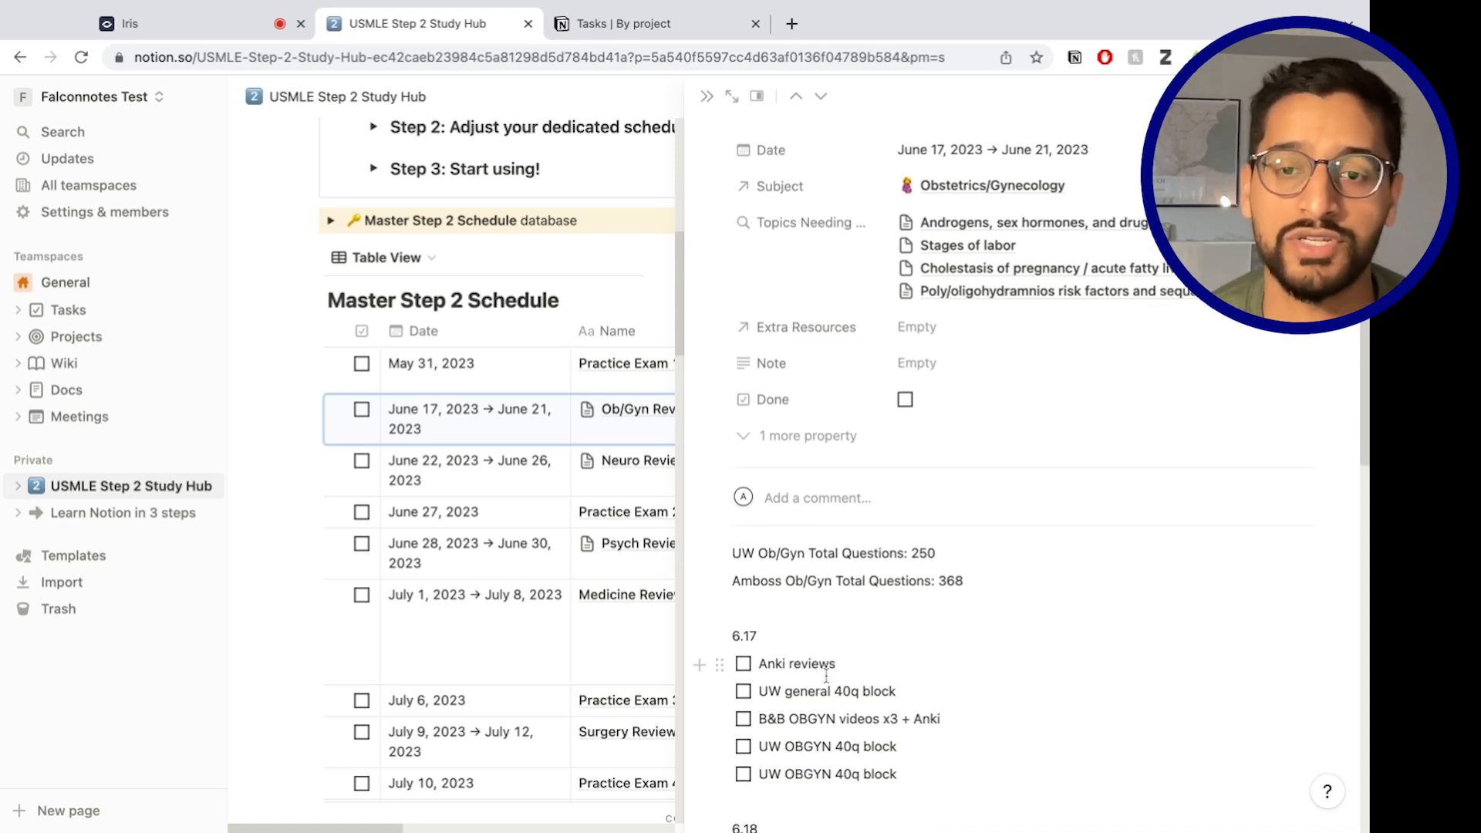
scroll(830, 674, down, 1)
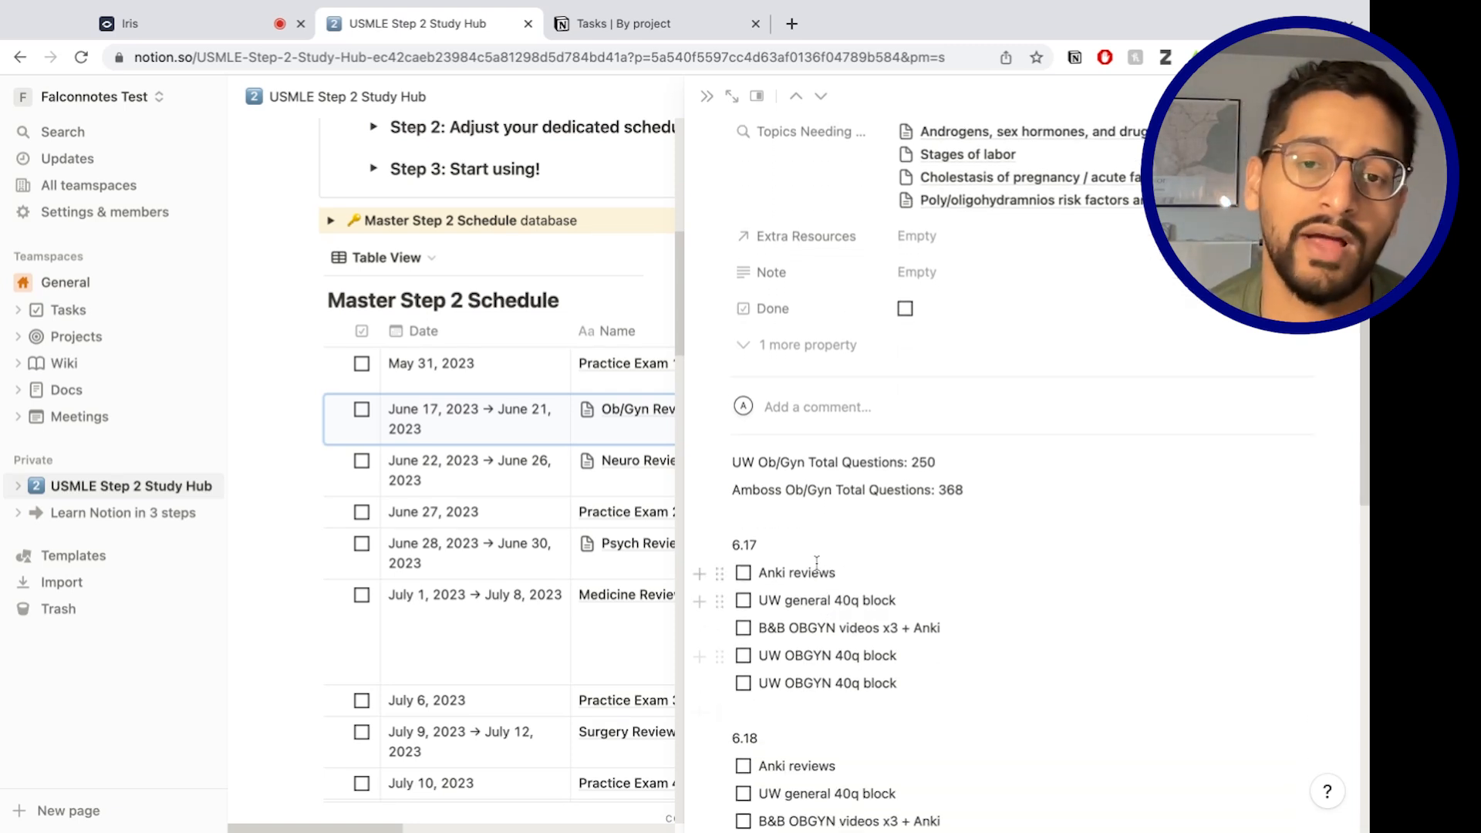
double_click(739, 545)
click(774, 574)
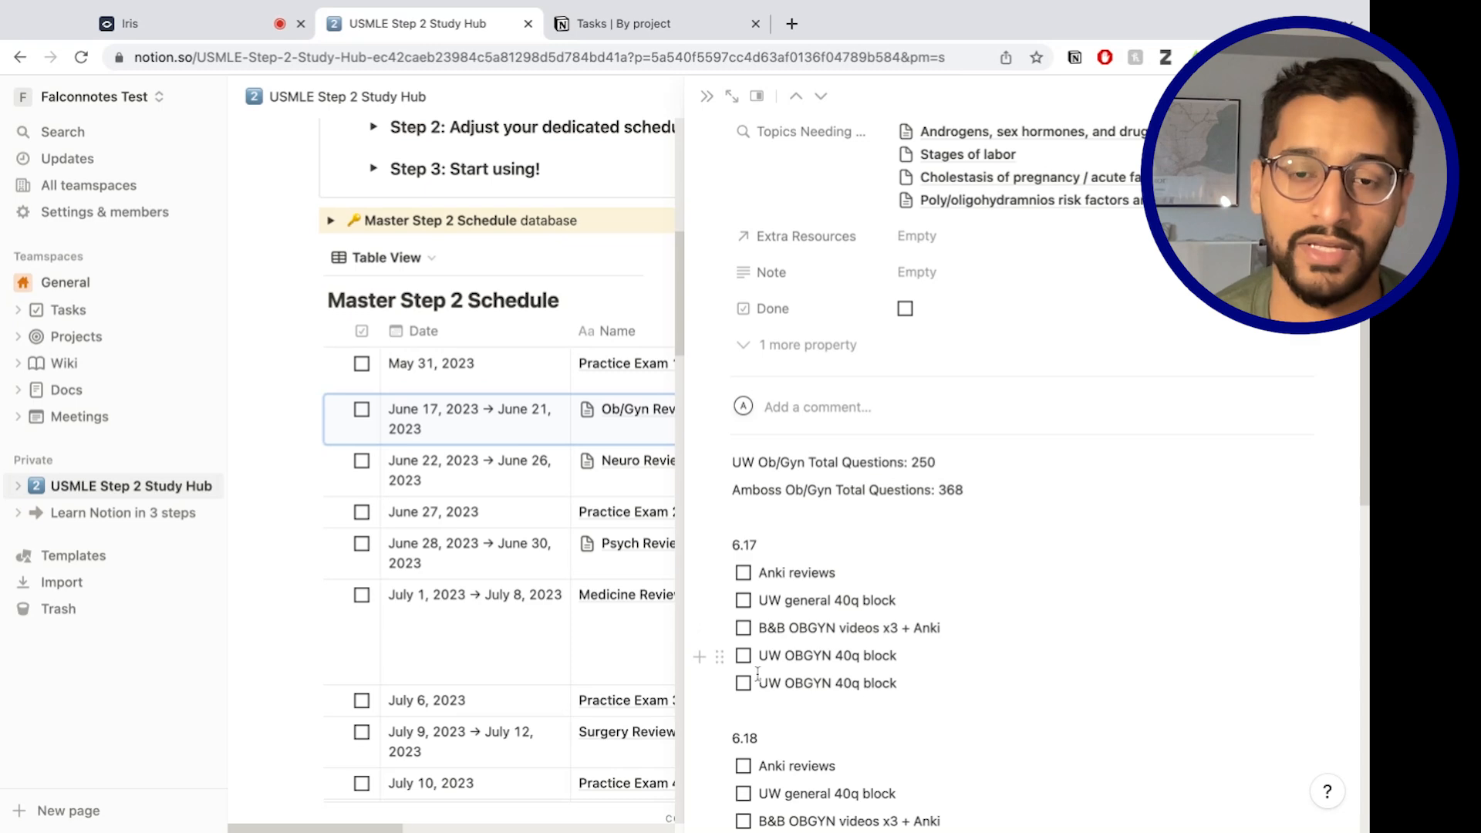
scroll(757, 698, down, 10)
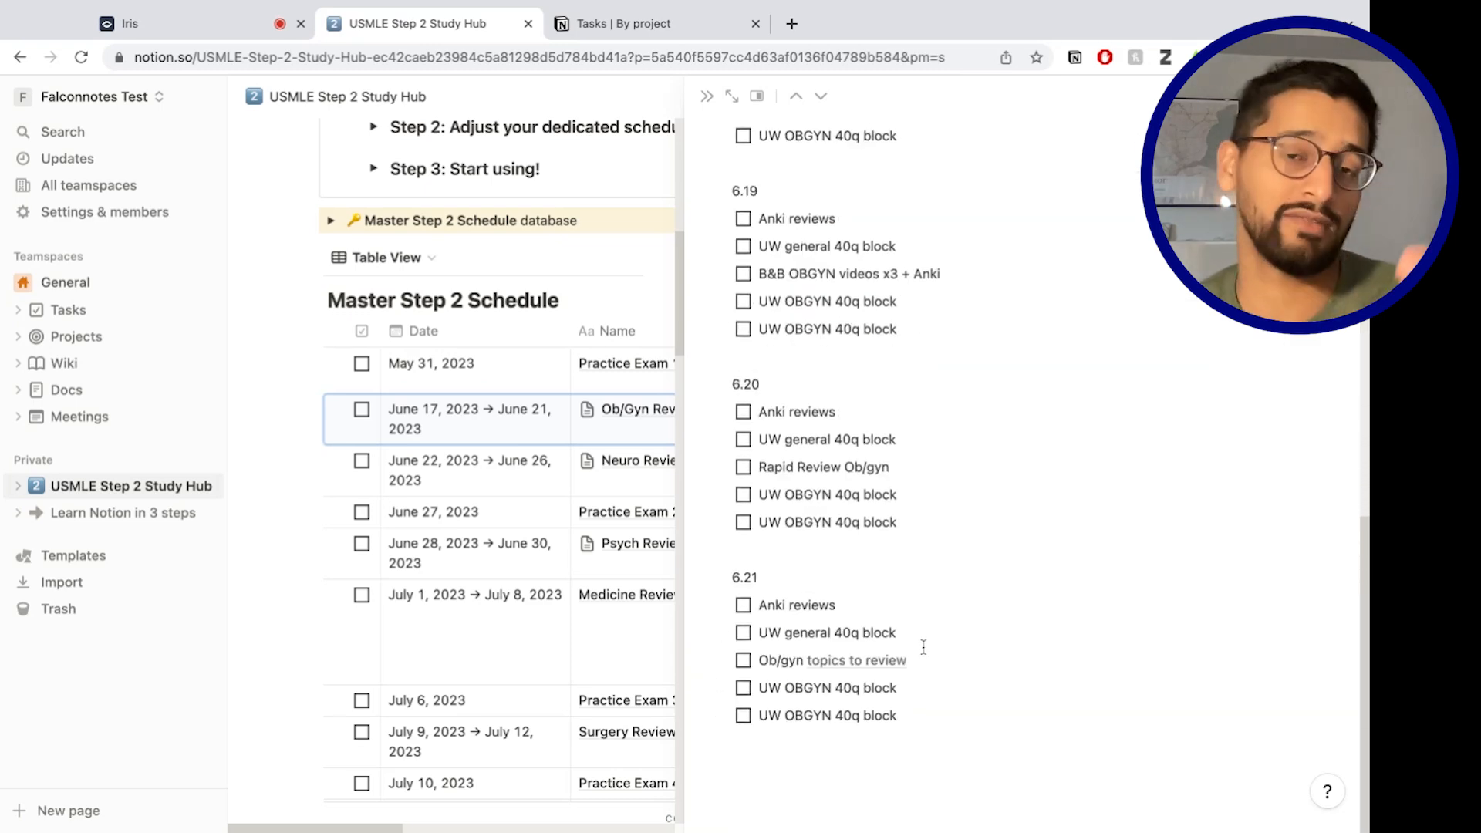
scroll(805, 300, up, 10)
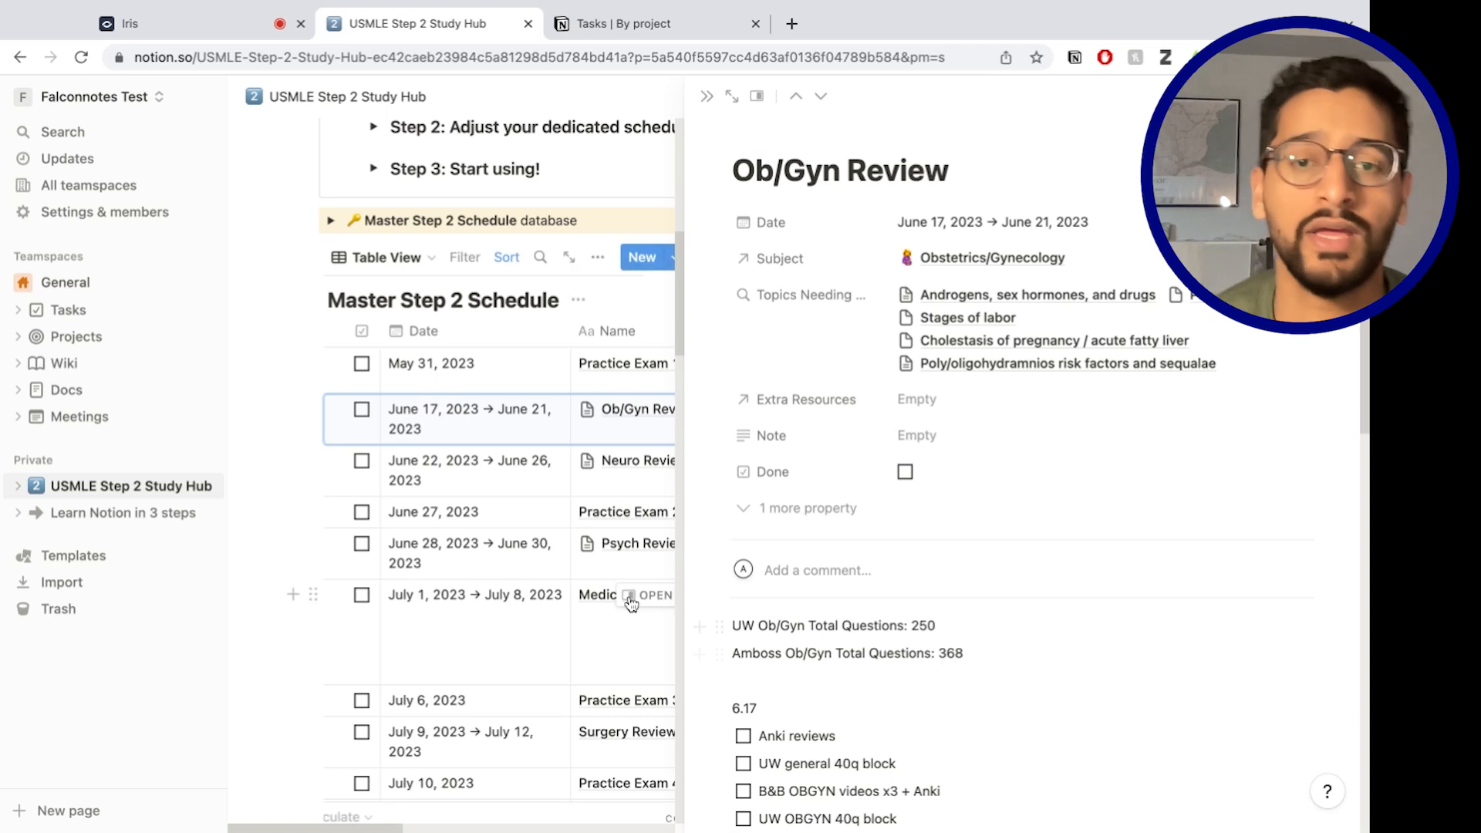
drag(731, 654, 964, 654)
key(Right)
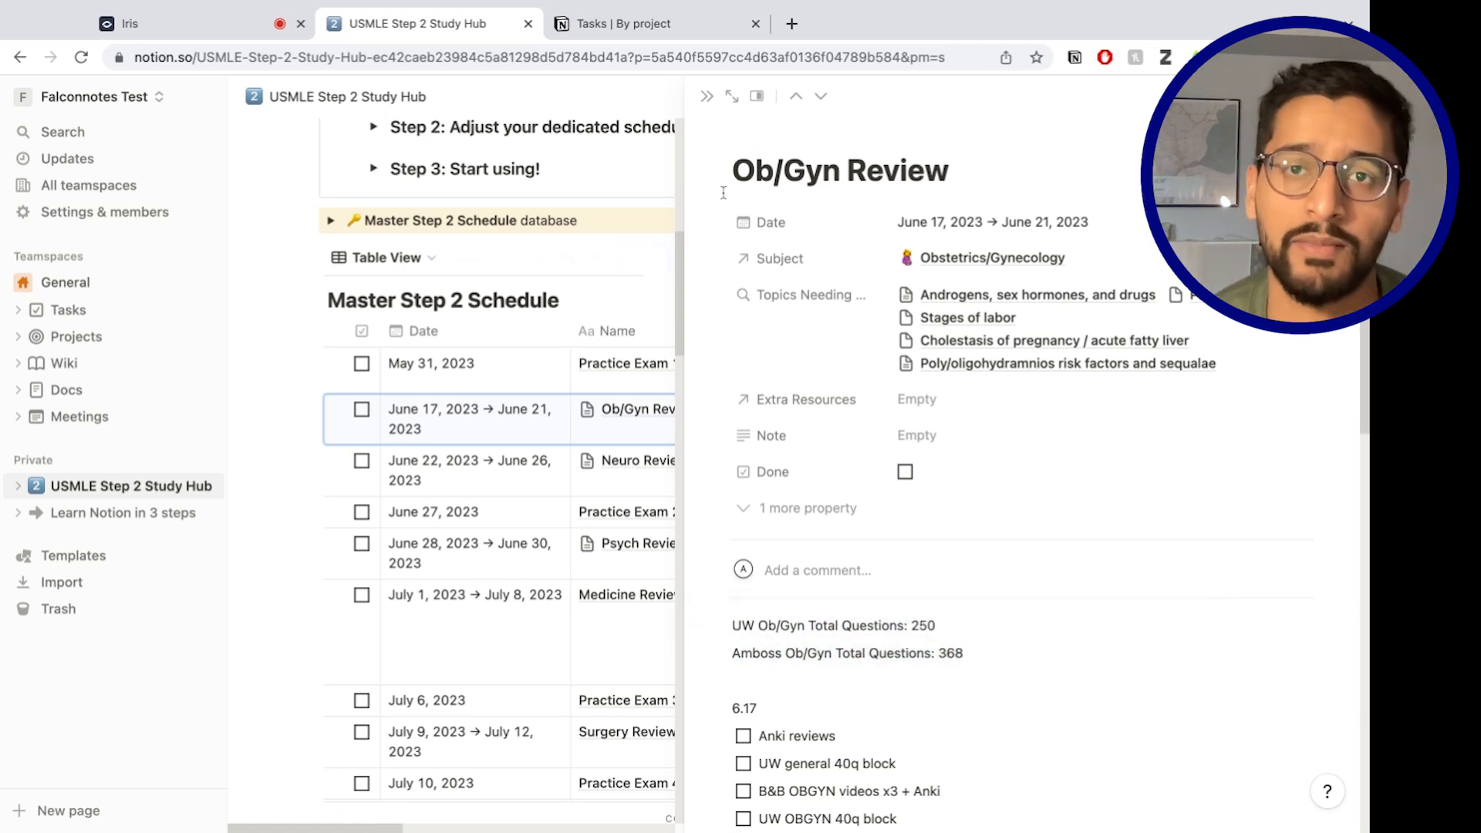
click(702, 96)
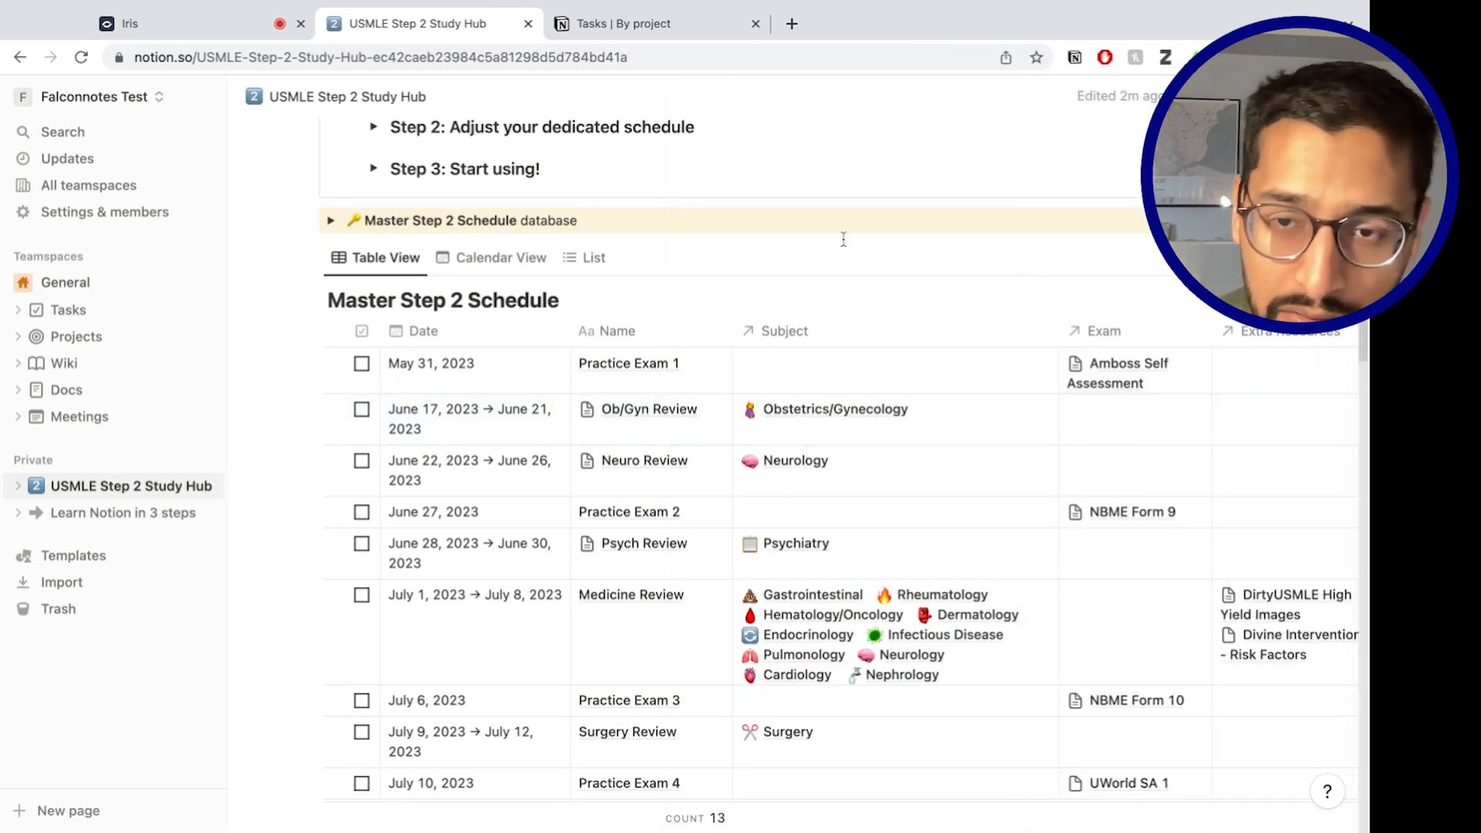
Reopen the Ob/Gyn Review entry beside the table, then close it again.
click(711, 419)
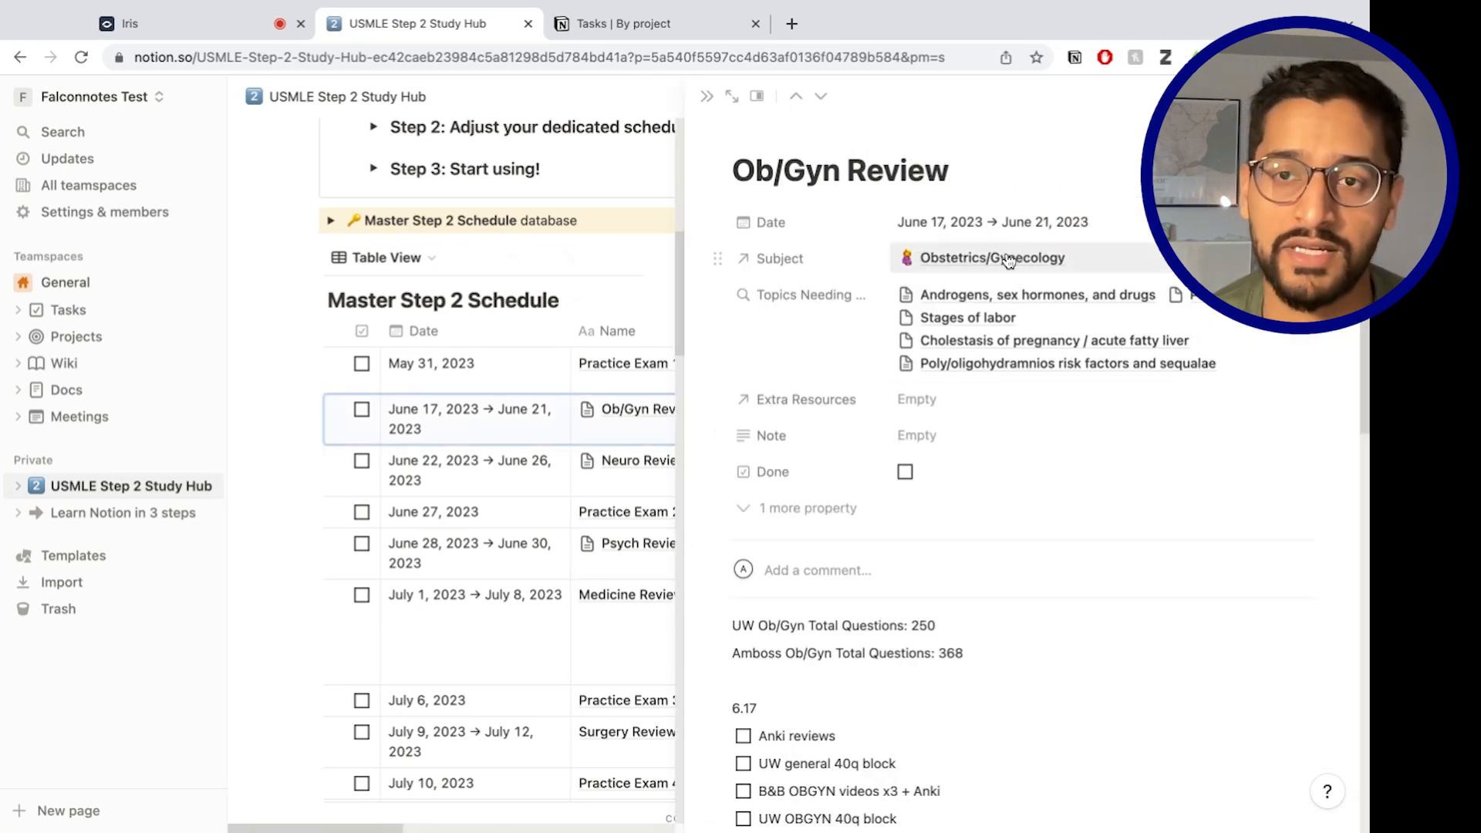
mouse_move(776, 136)
click(705, 97)
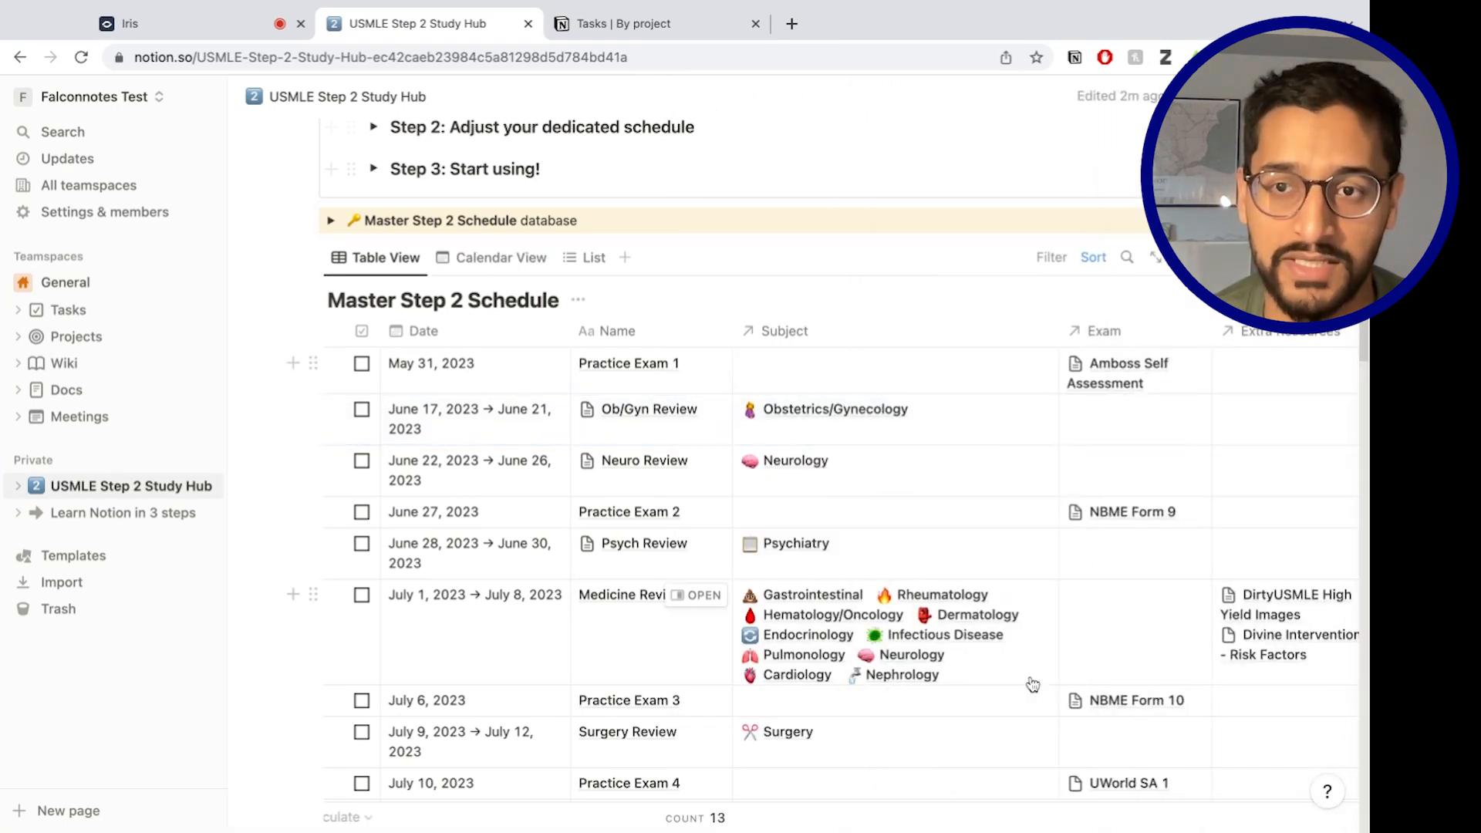
Scroll down to Step 2 Subjects and open the Cardiology page in side peek.
scroll(607, 532, down, 7)
scroll(606, 529, up, 5)
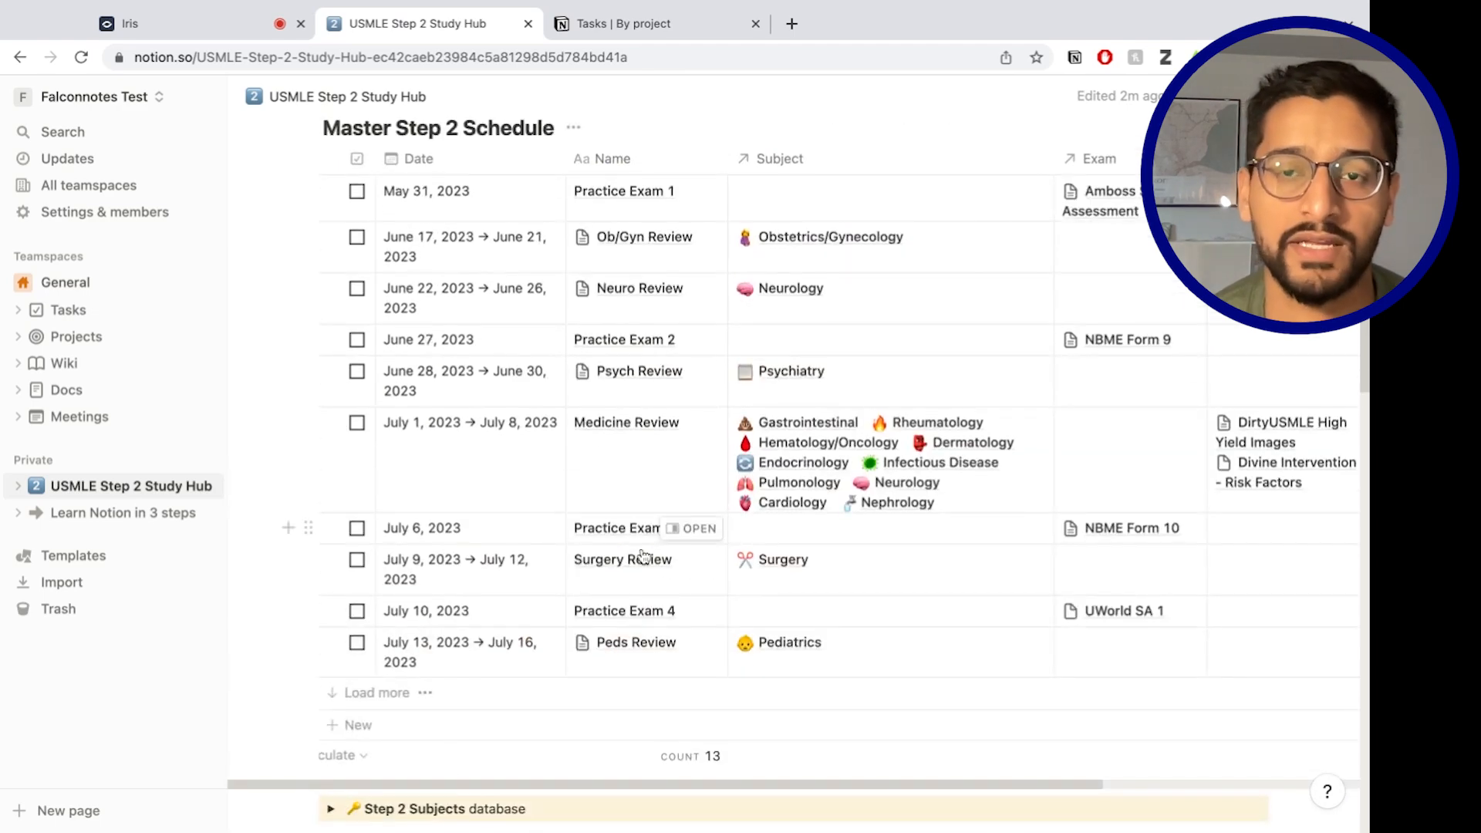
scroll(640, 557, down, 4)
scroll(483, 534, down, 3)
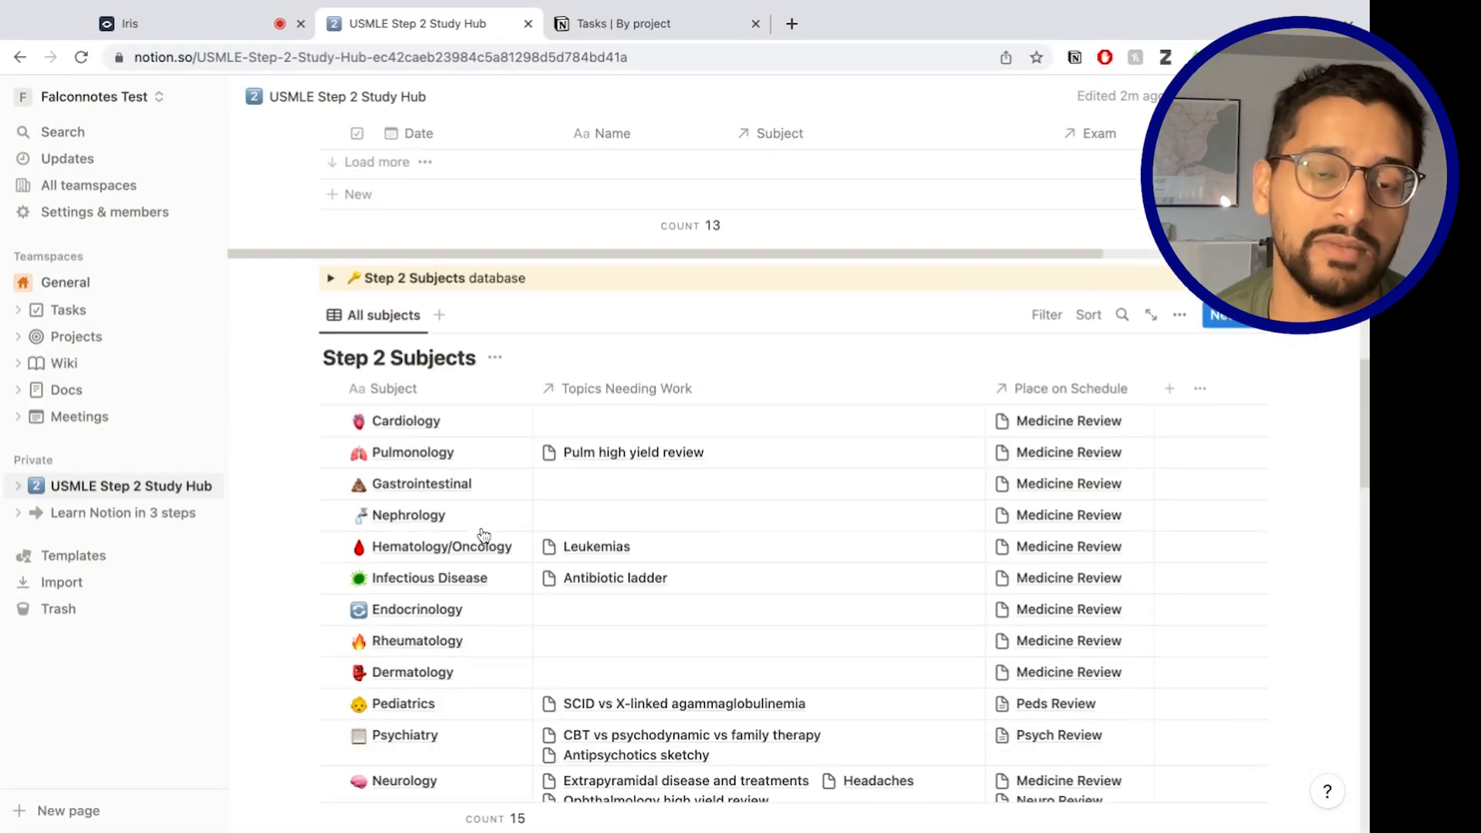
scroll(540, 544, down, 2)
scroll(549, 528, down, 2)
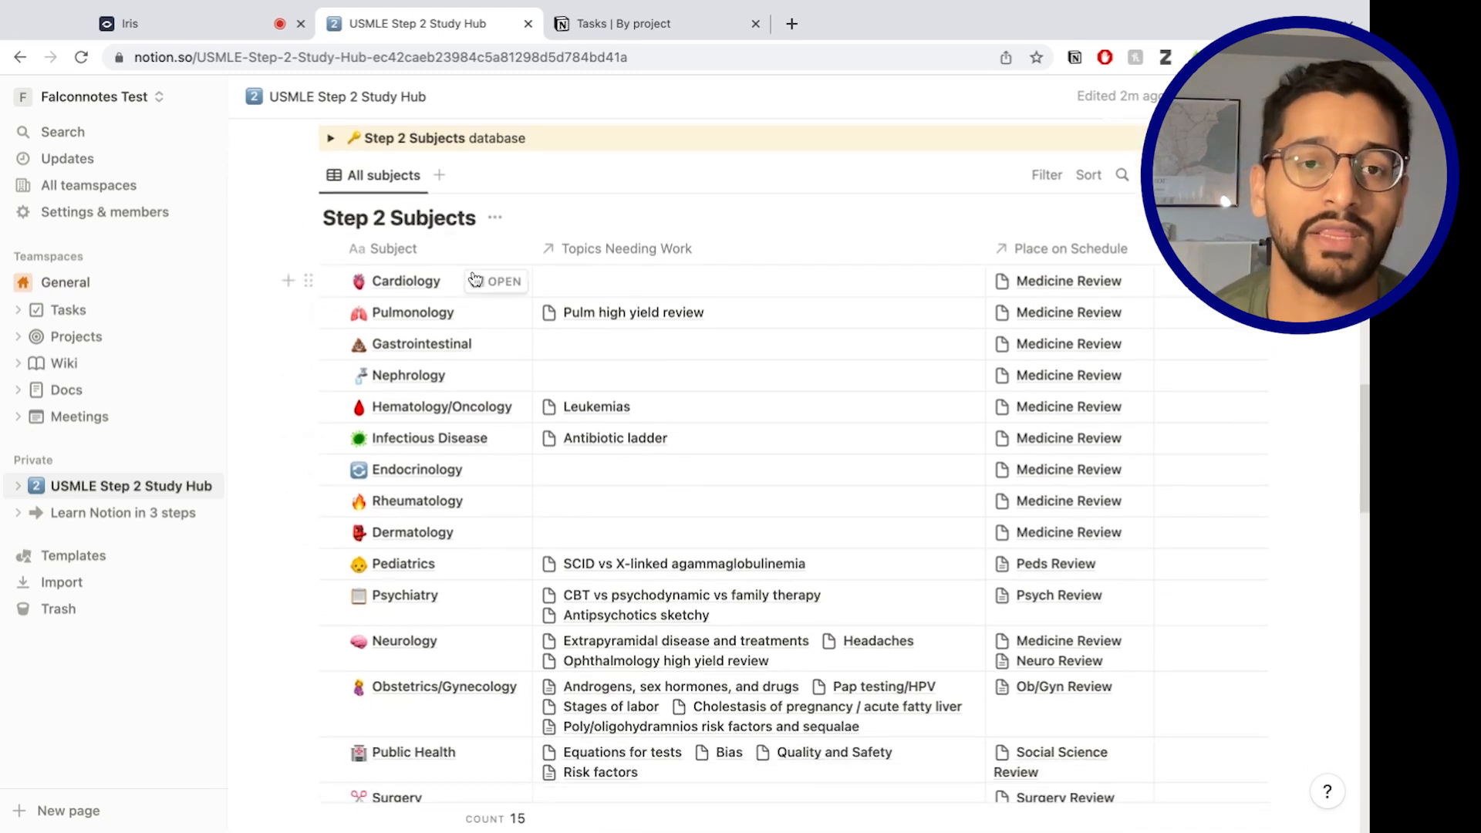
scroll(486, 450, down, 1)
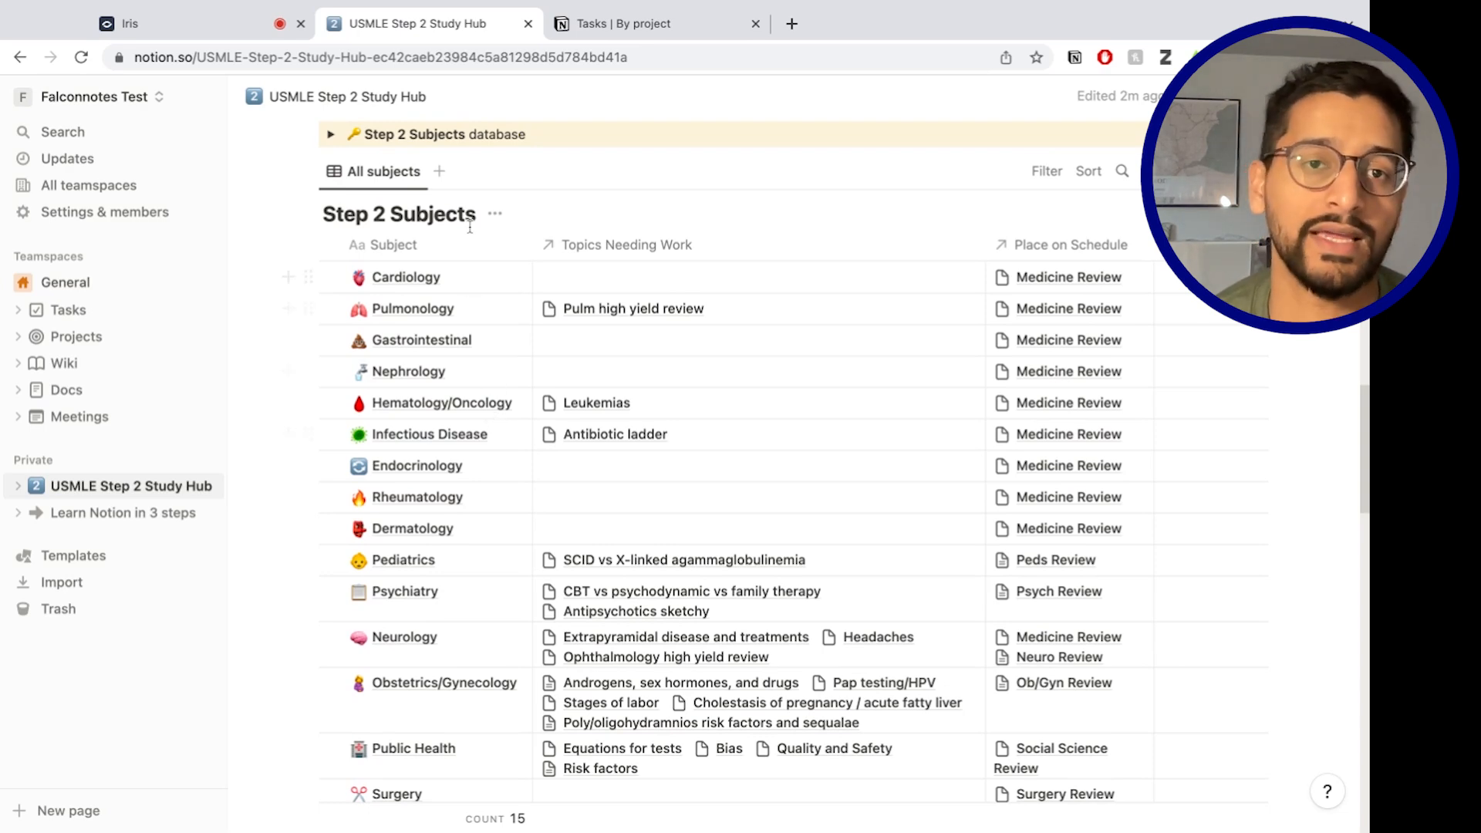
click(496, 278)
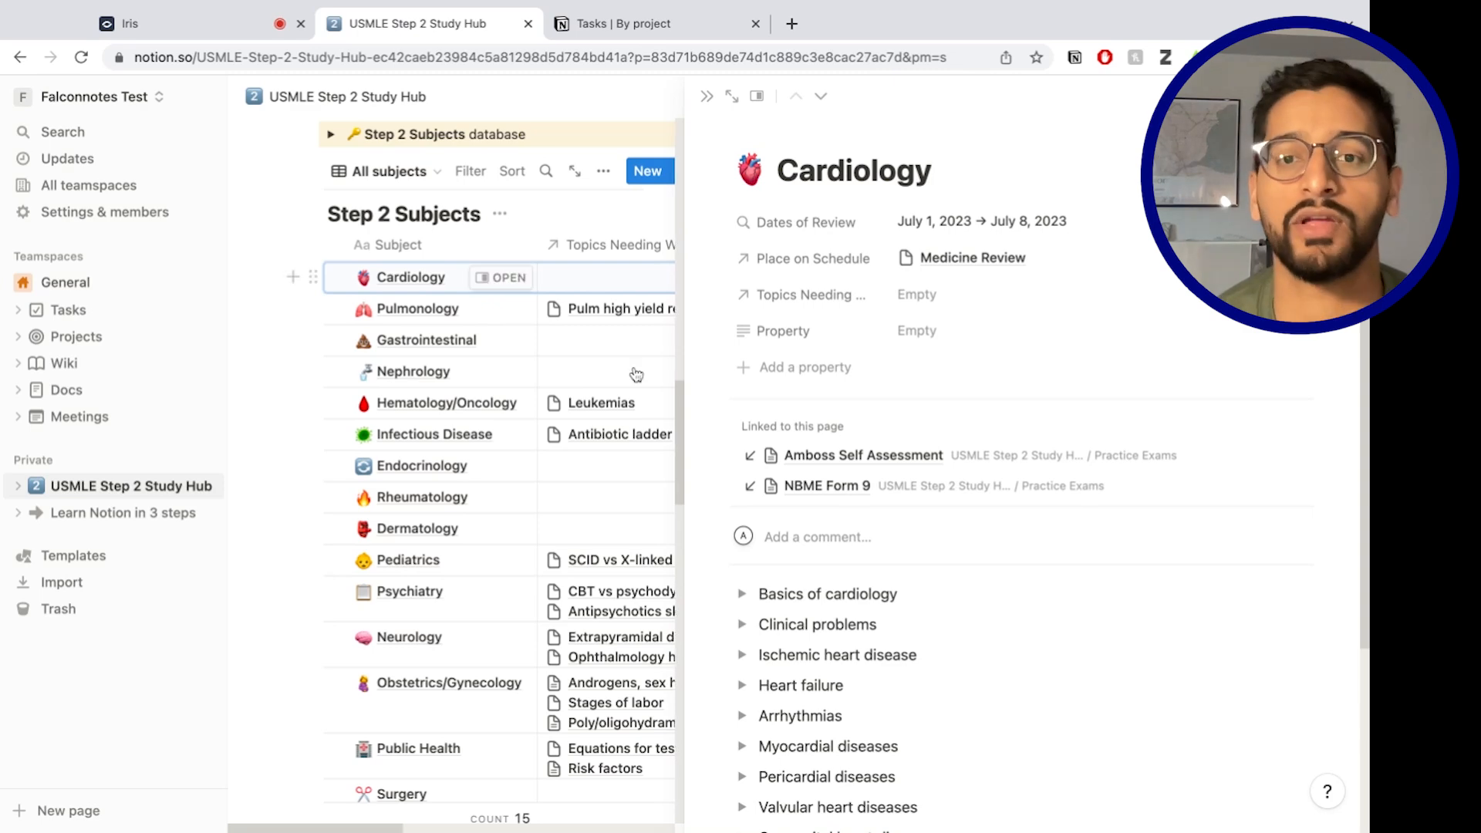
Look over the Cardiology topic list, briefly expanding and collapsing Basics of cardiology.
scroll(919, 622, down, 3)
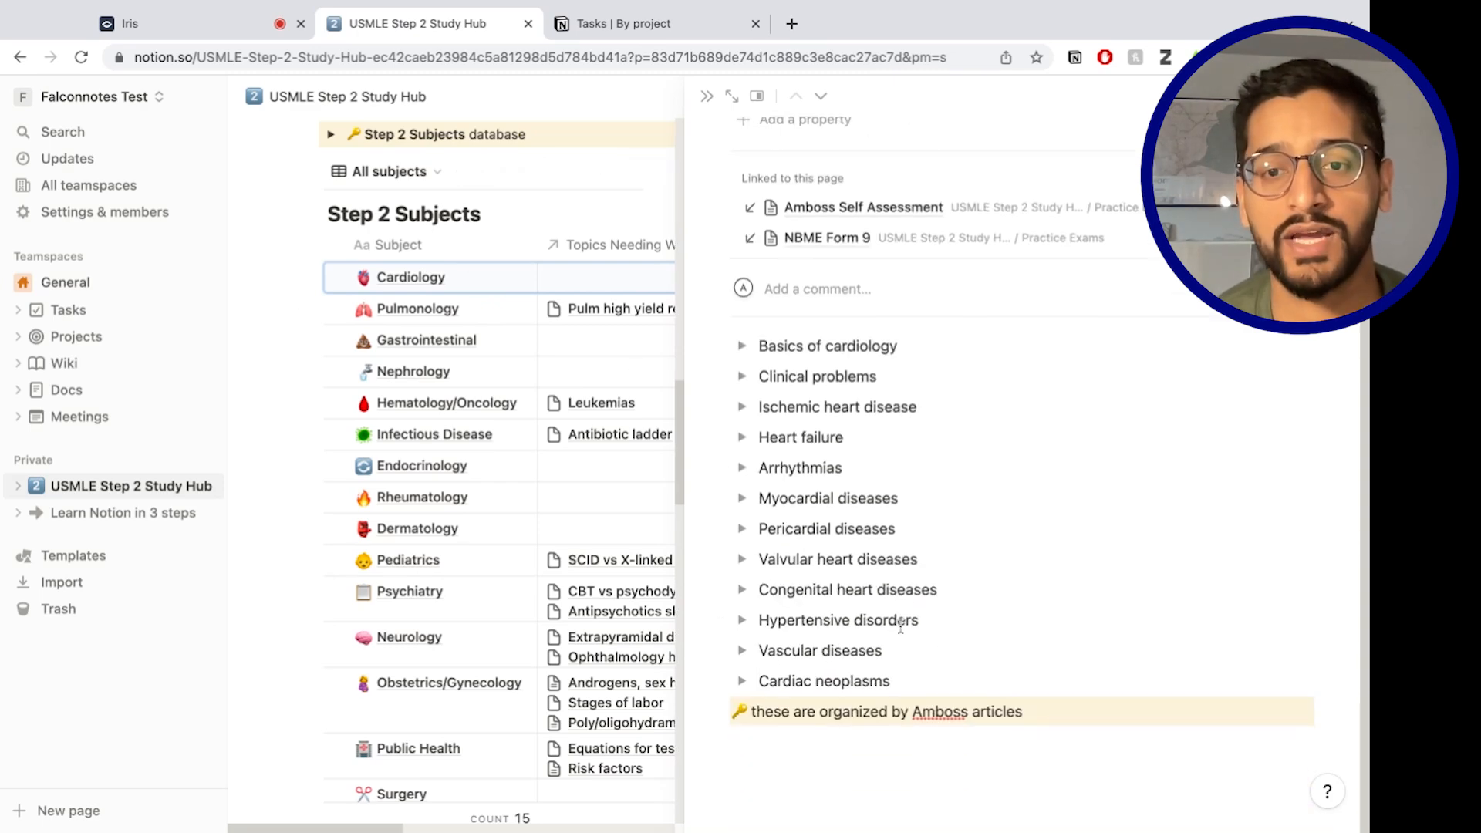
scroll(866, 612, up, 3)
scroll(849, 463, down, 3)
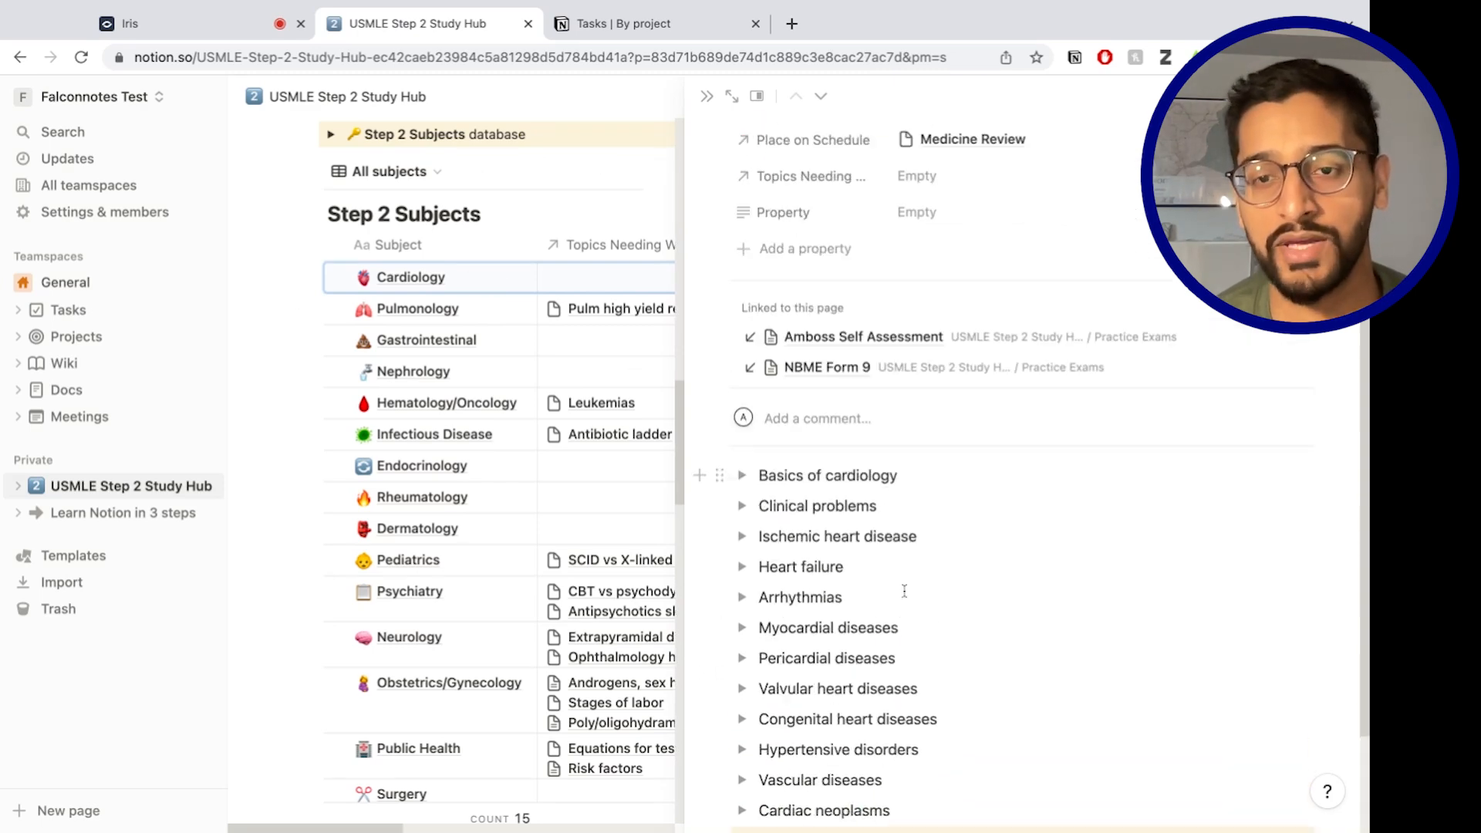
click(743, 347)
click(744, 348)
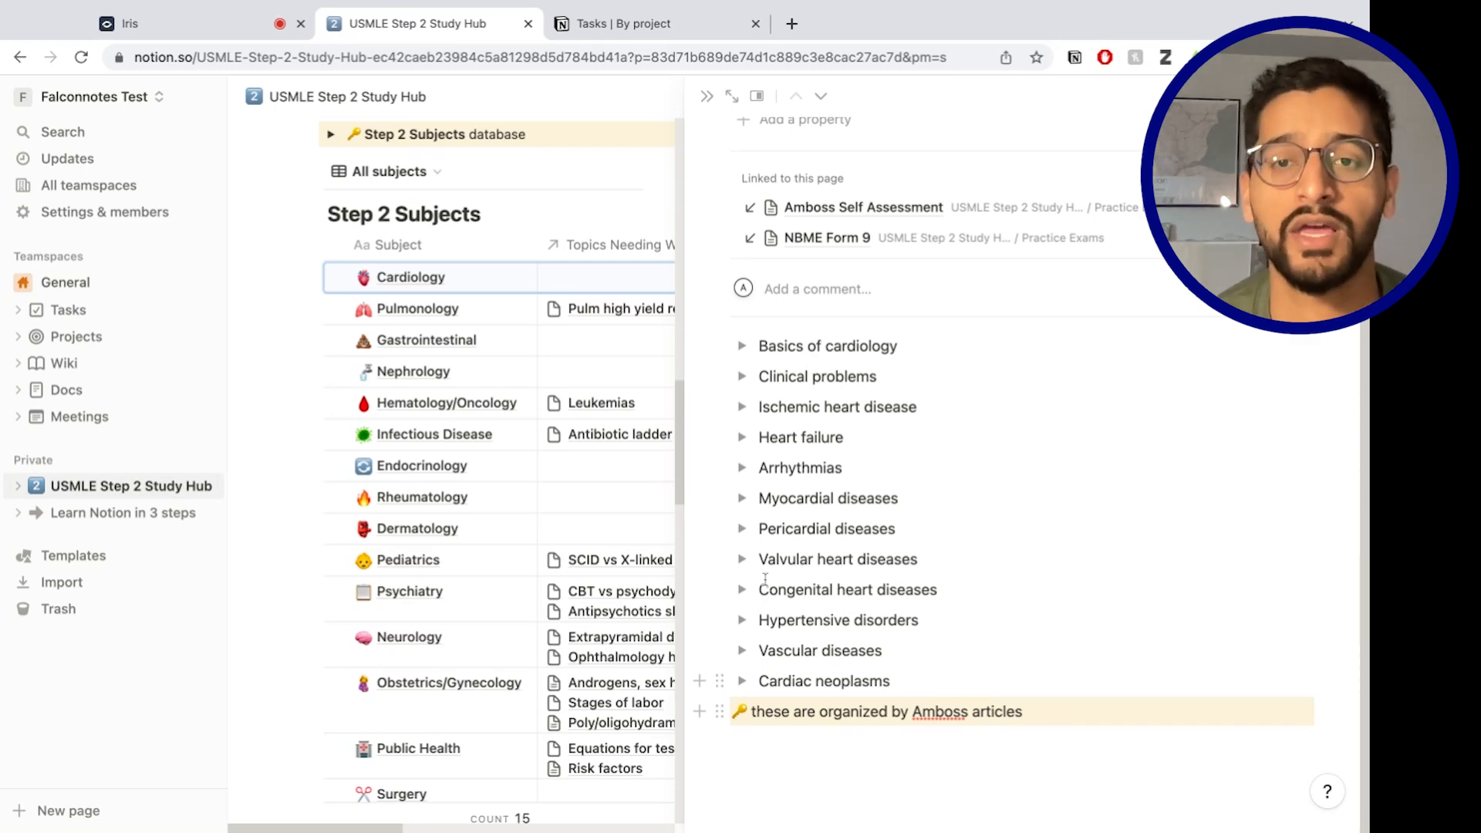
scroll(865, 556, up, 3)
scroll(865, 582, down, 2)
drag(936, 701, 835, 401)
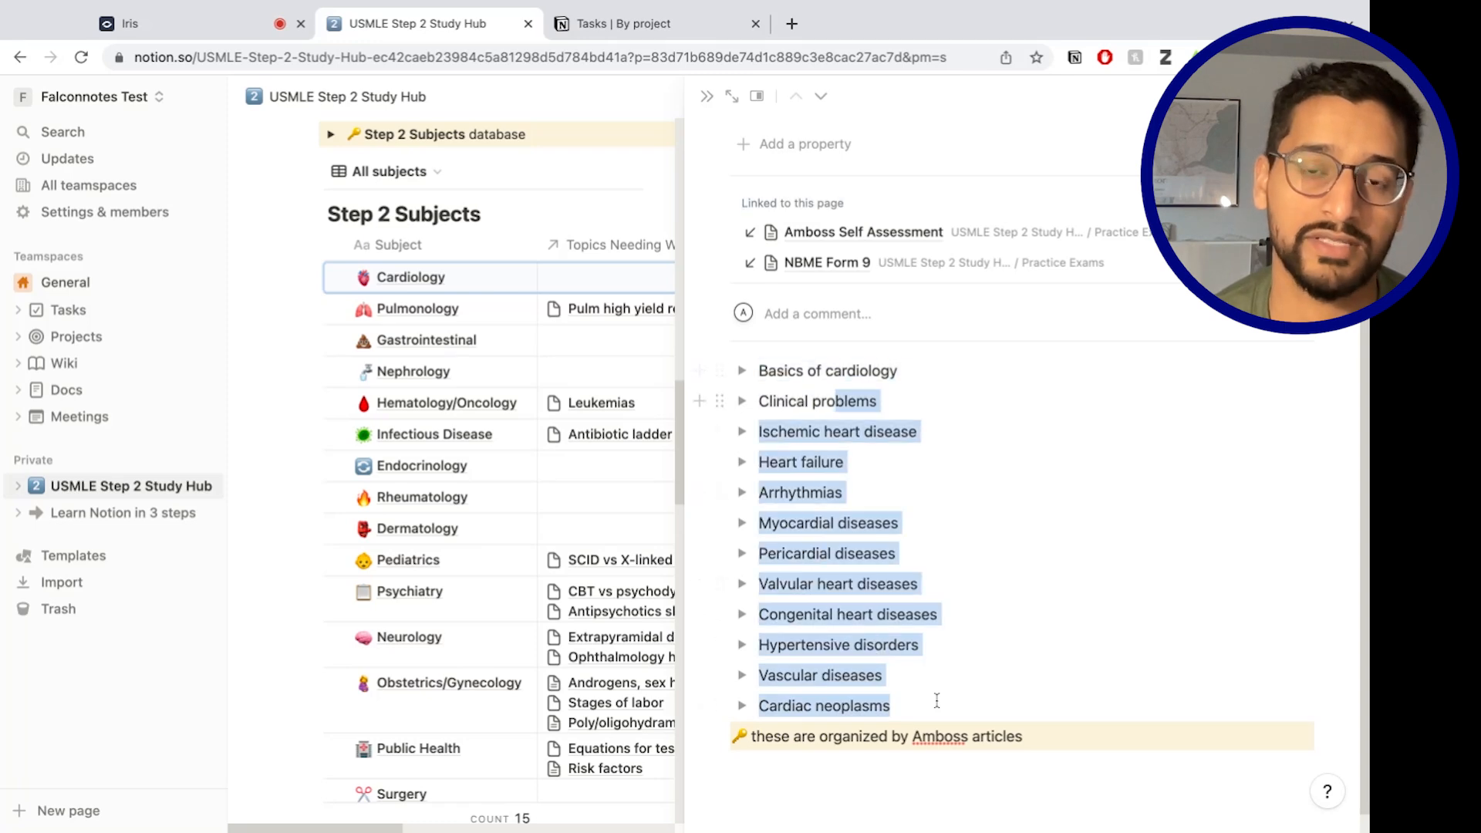
click(847, 410)
scroll(925, 534, up, 3)
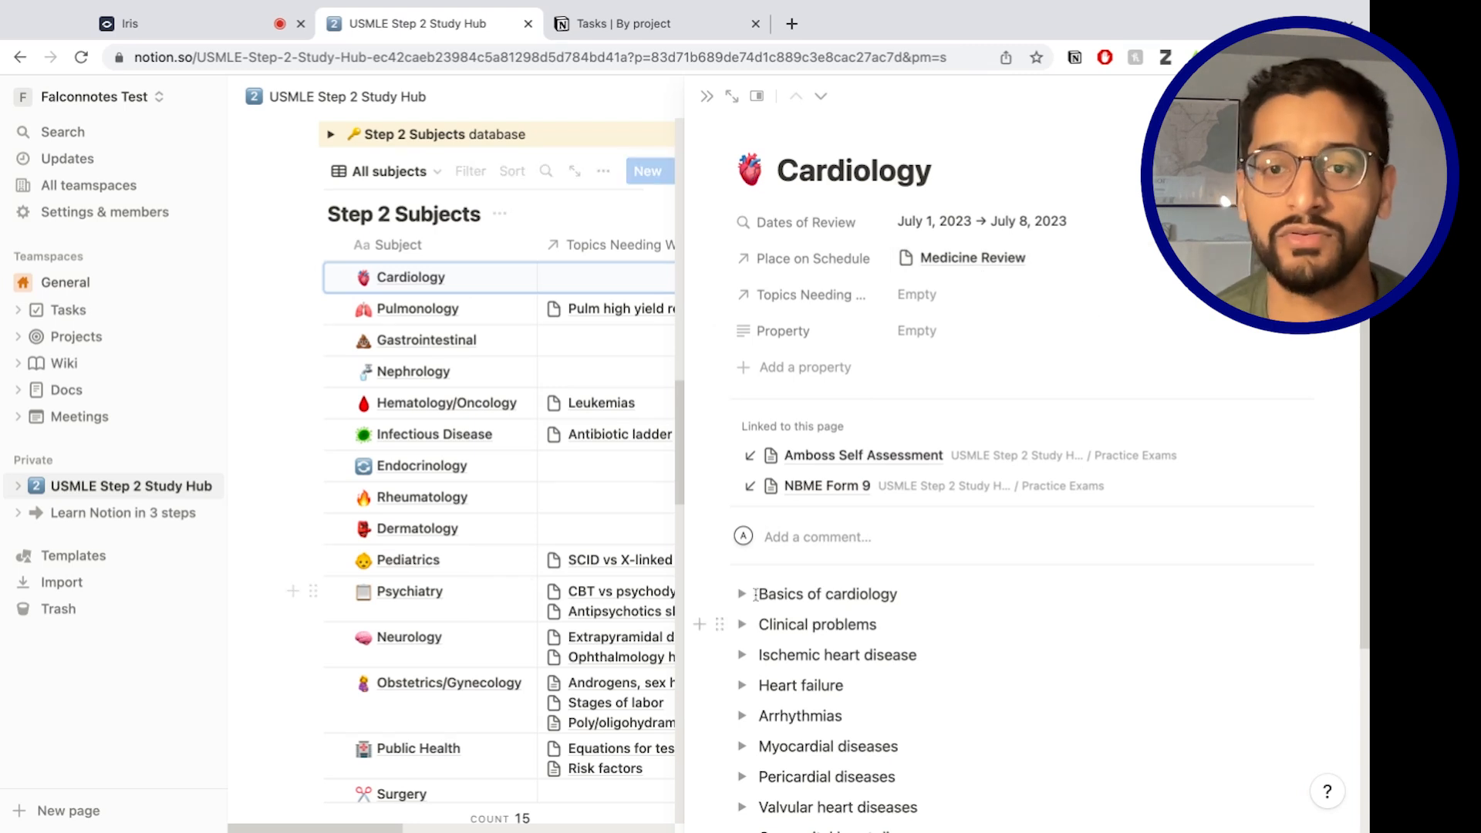
Expand Heart failure, note treating acute heart failure with lasix, and open a new browser tab.
click(741, 684)
scroll(848, 602, down, 2)
click(851, 589)
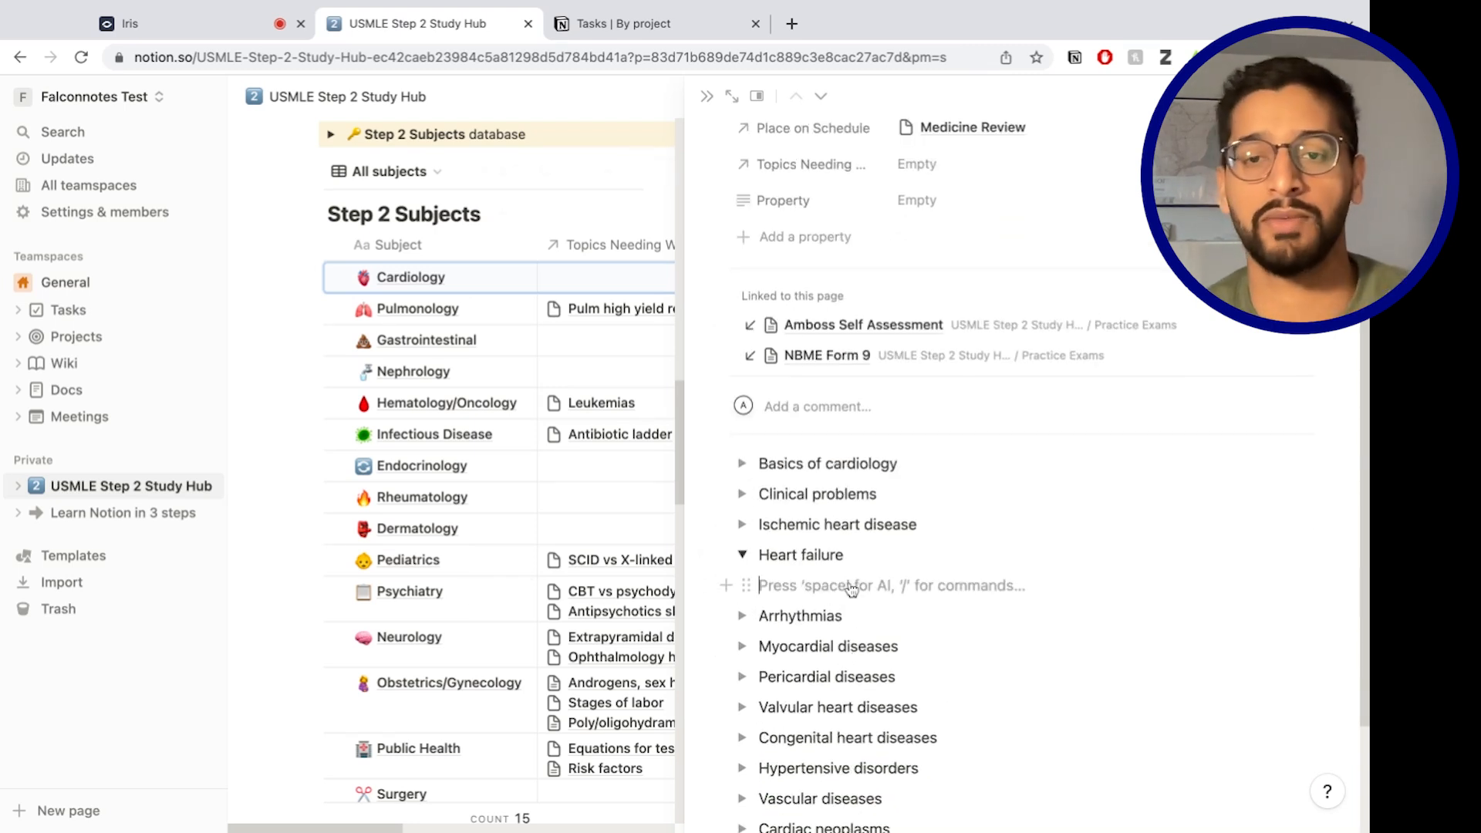
text(tereat acute heart failure with lasix)
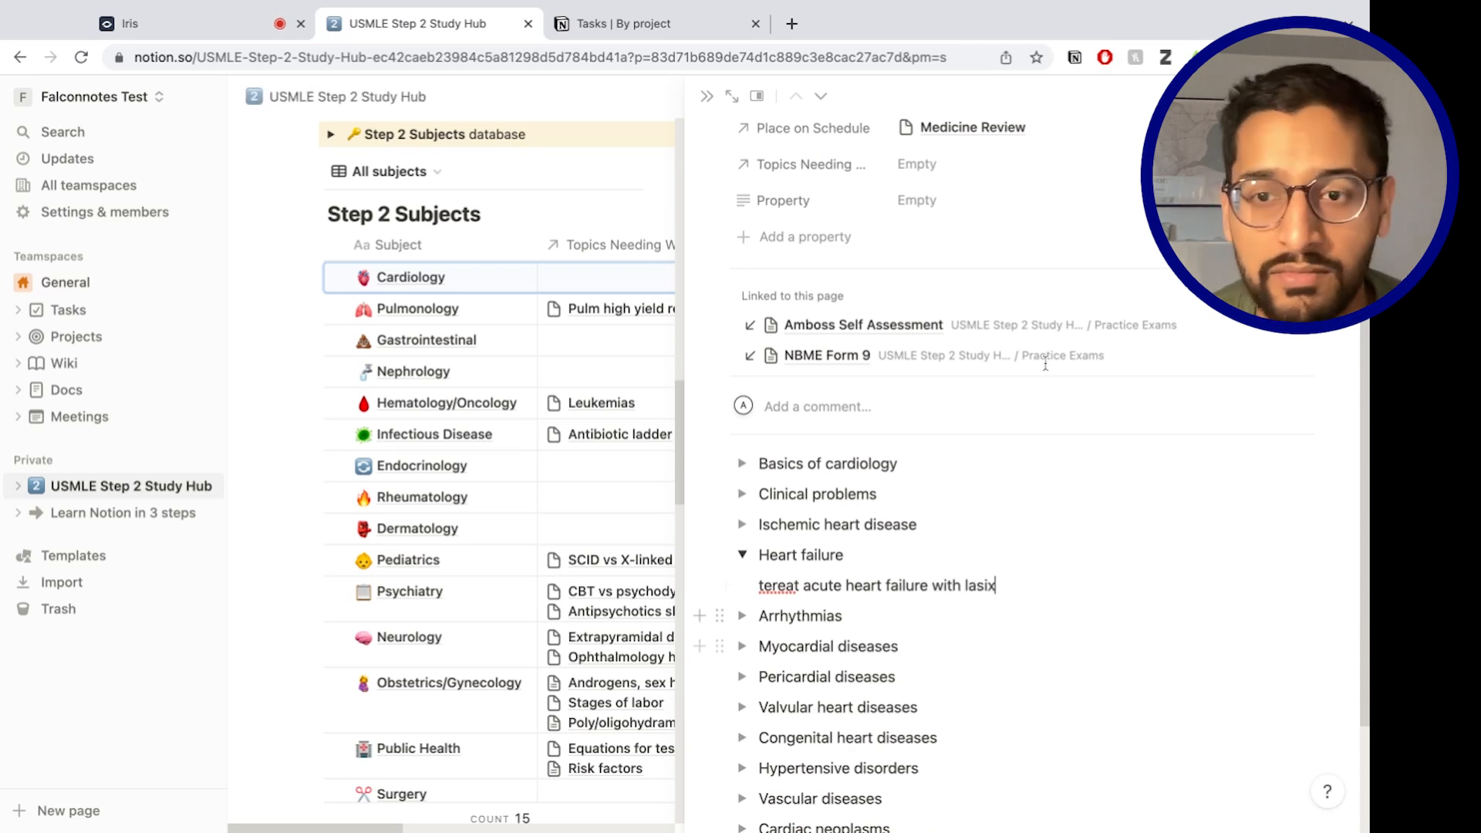
click(790, 31)
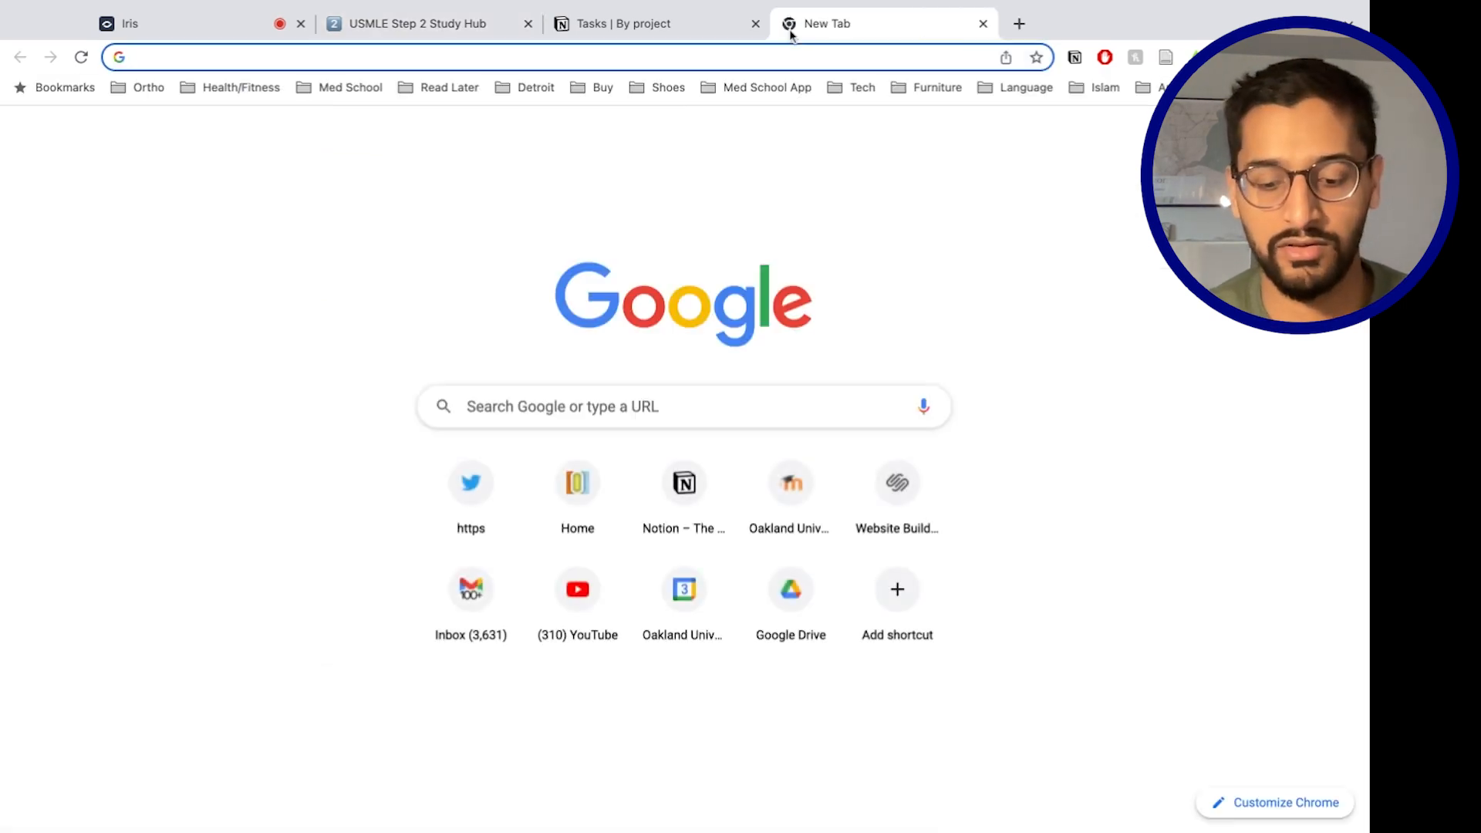
Find the Cleveland Clinic ischemic cardiomyopathy image via a Google Images search for 'ischemic heart failure'.
text(ischemic heart failure)
key(Return)
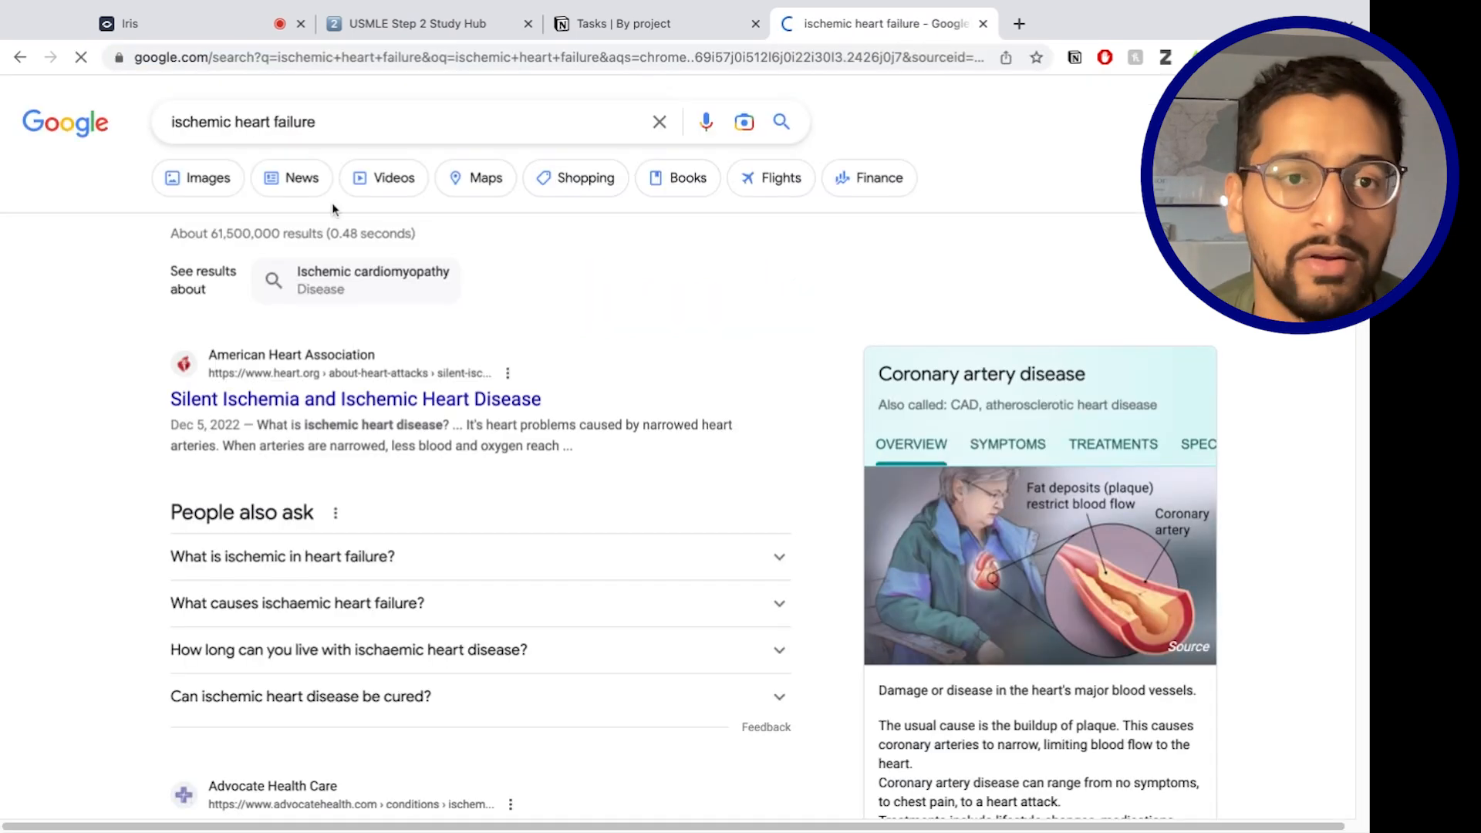
click(223, 187)
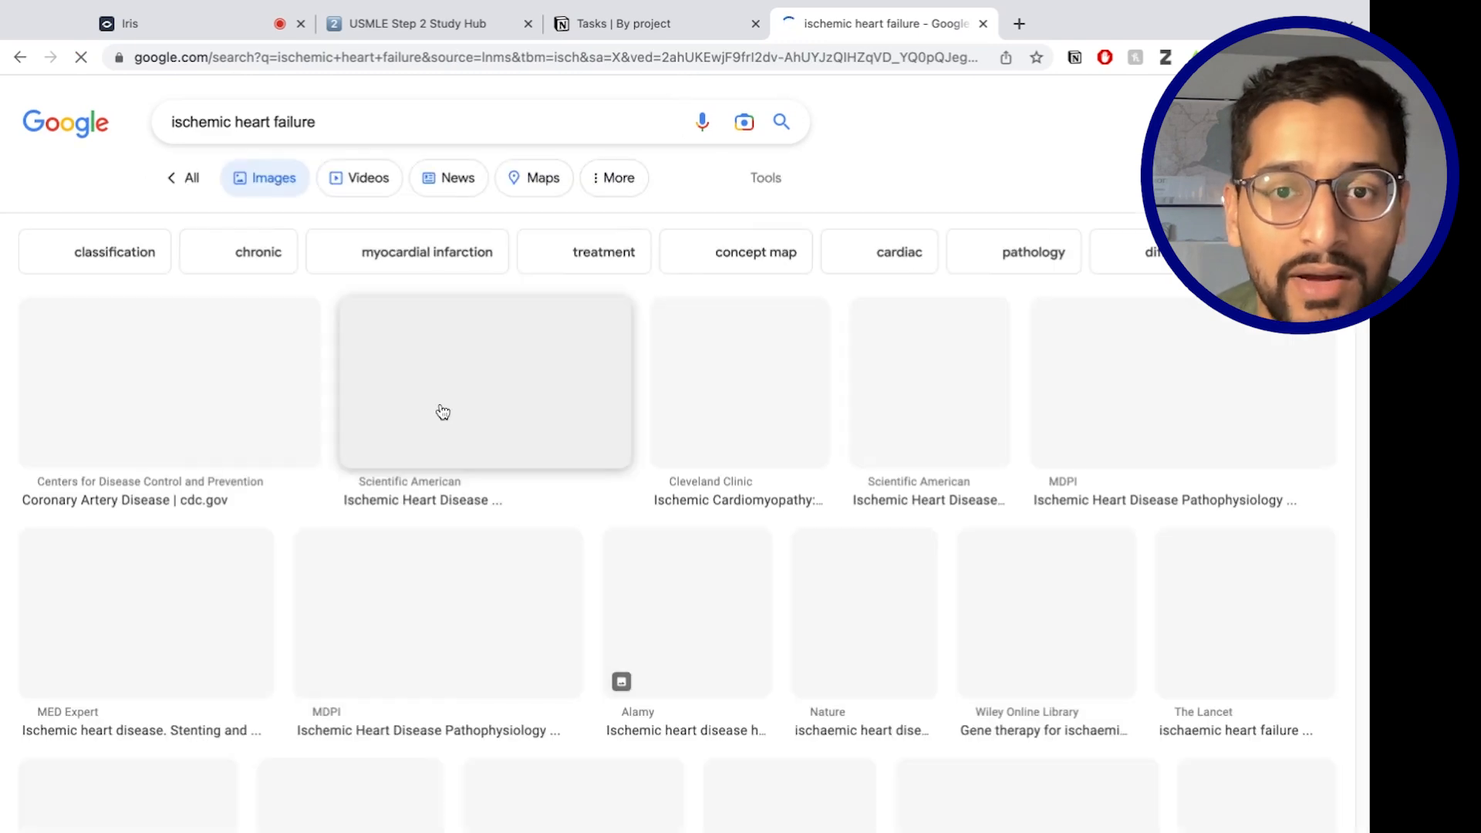
click(737, 417)
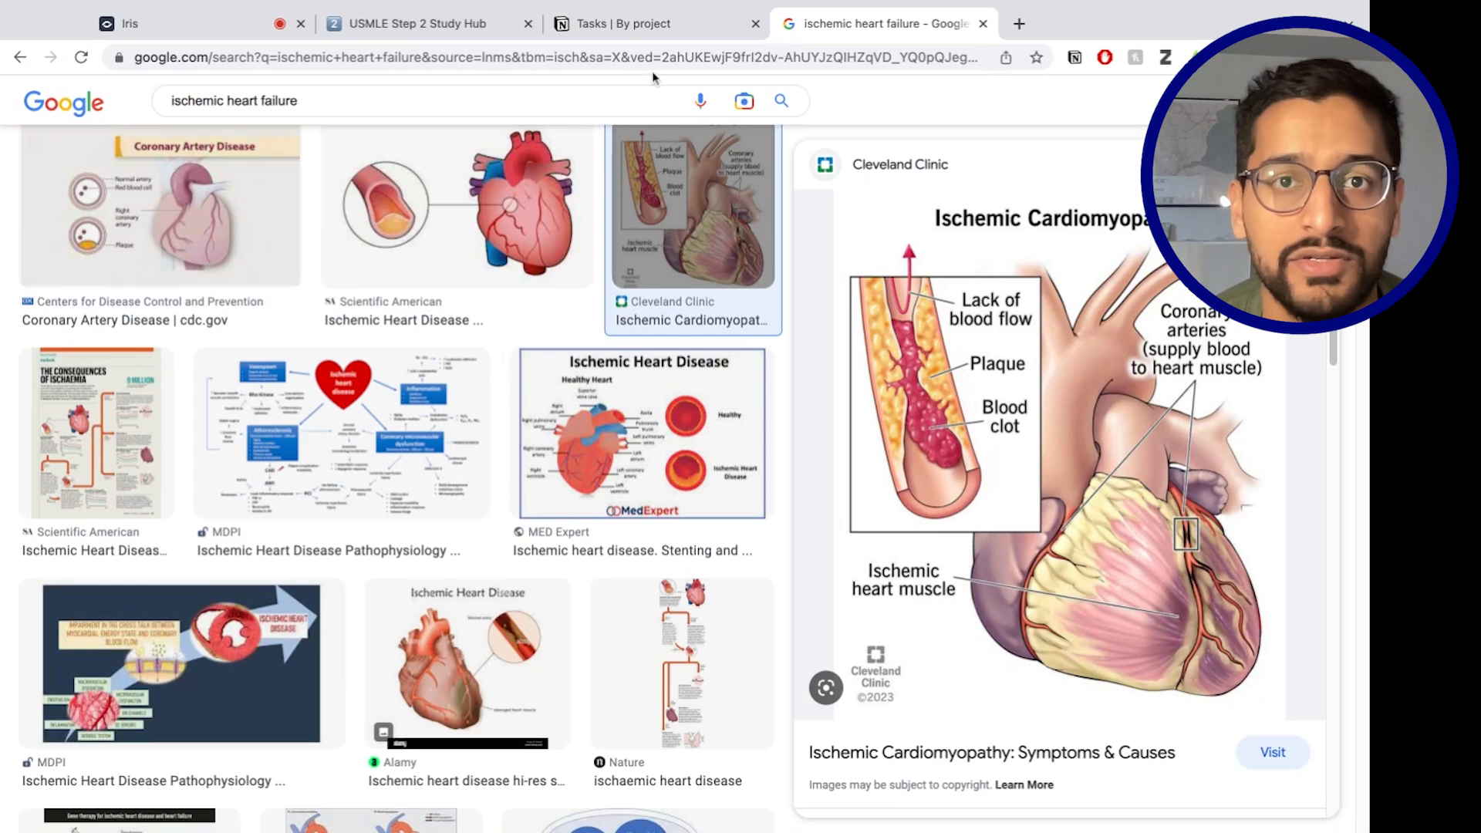
click(625, 27)
click(381, 30)
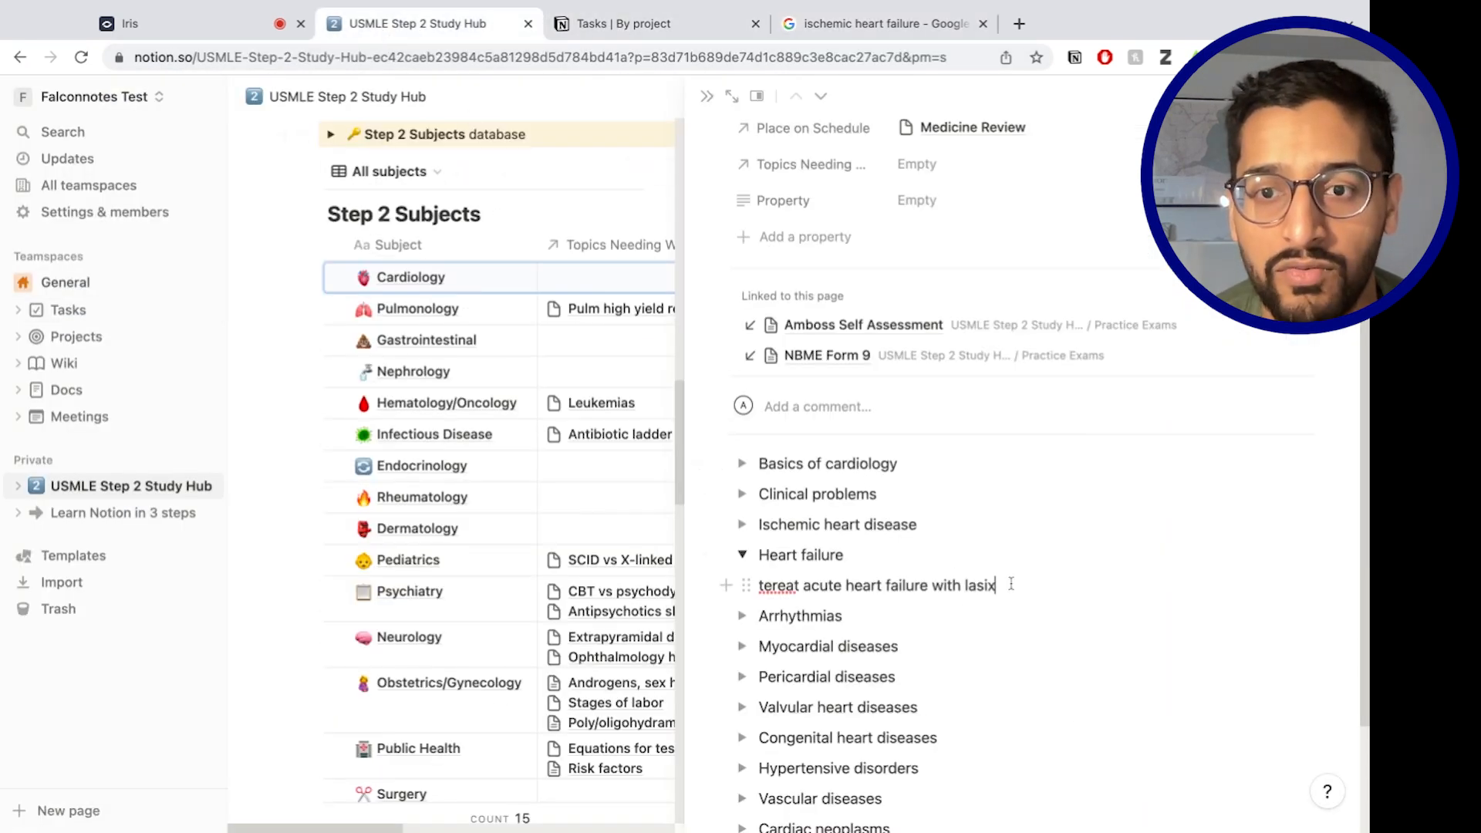
Paste the cardiomyopathy image under the lasix note, collapse Heart failure, and close the Cardiology page.
key(super+v)
scroll(907, 650, down, 5)
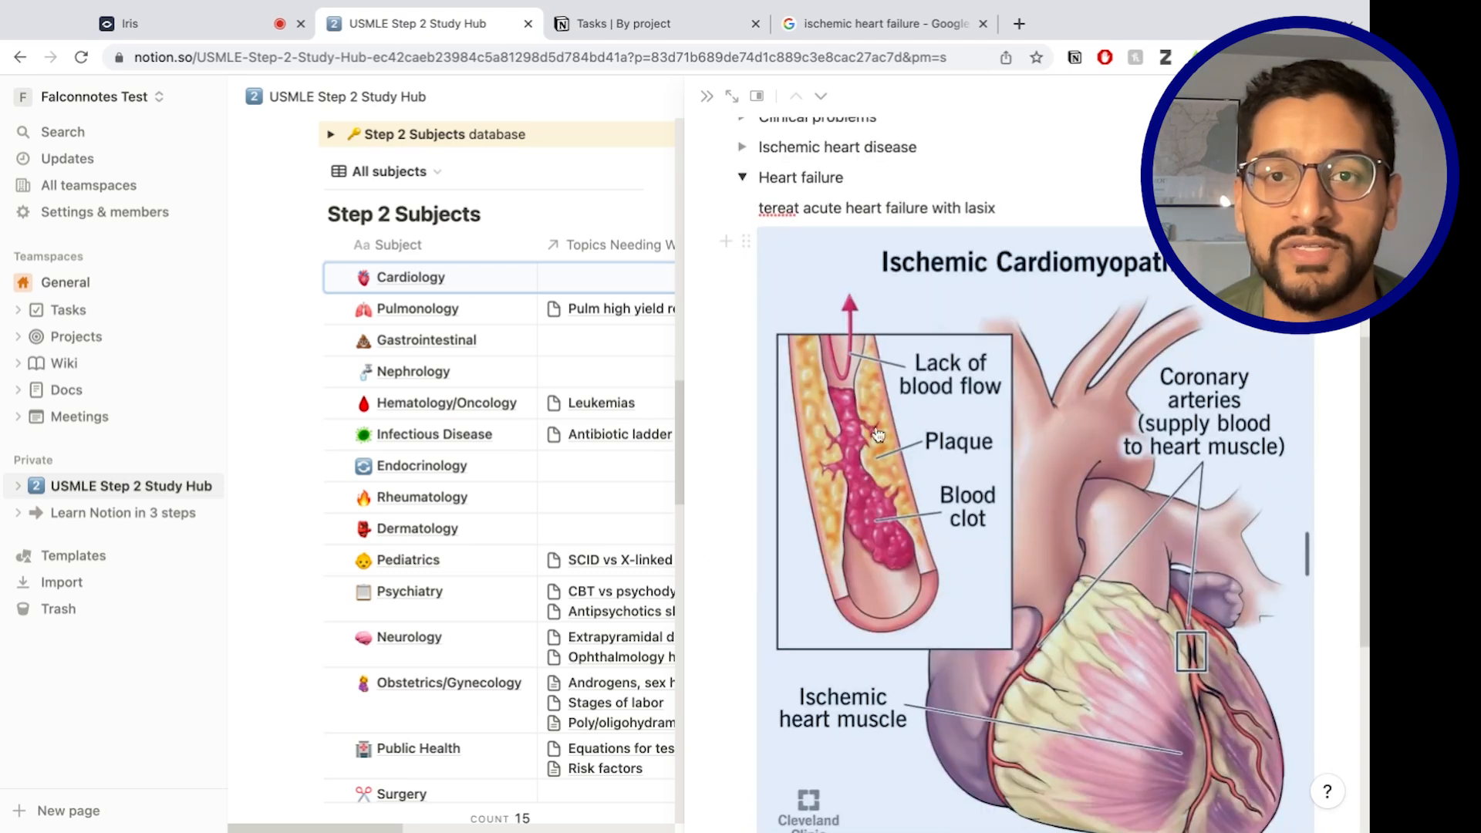
click(743, 174)
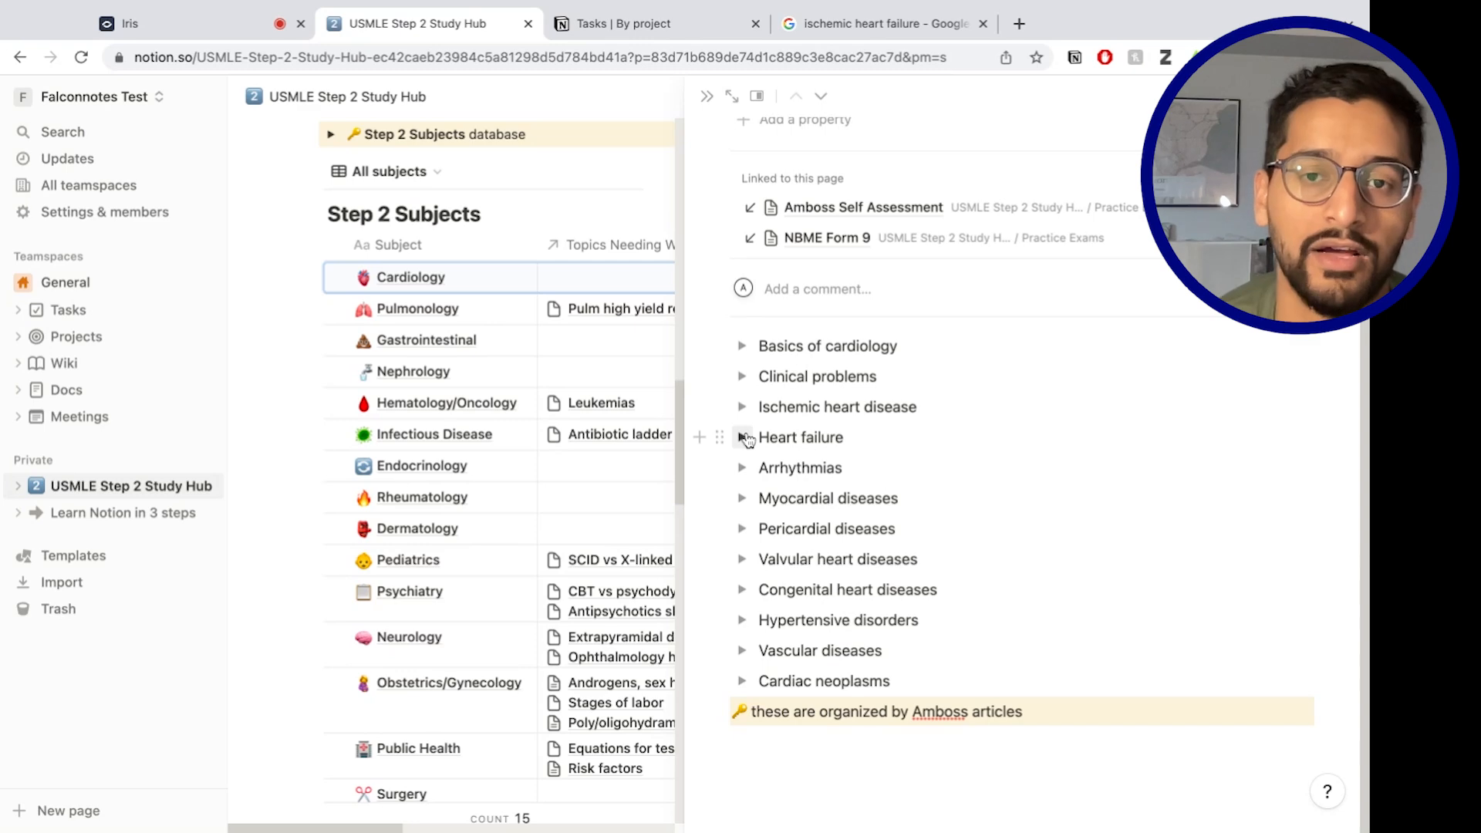
scroll(812, 414, up, 3)
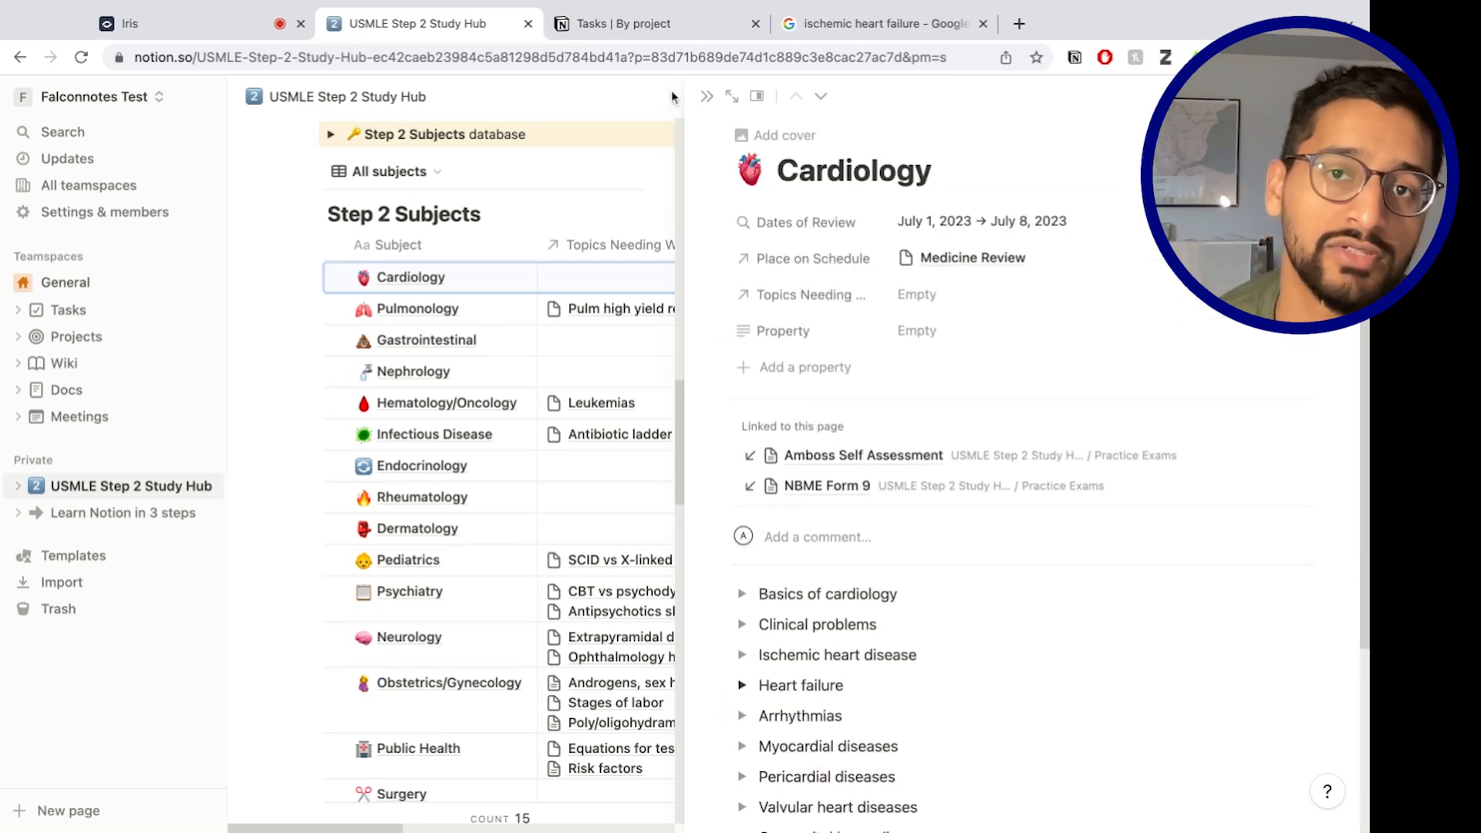
click(707, 96)
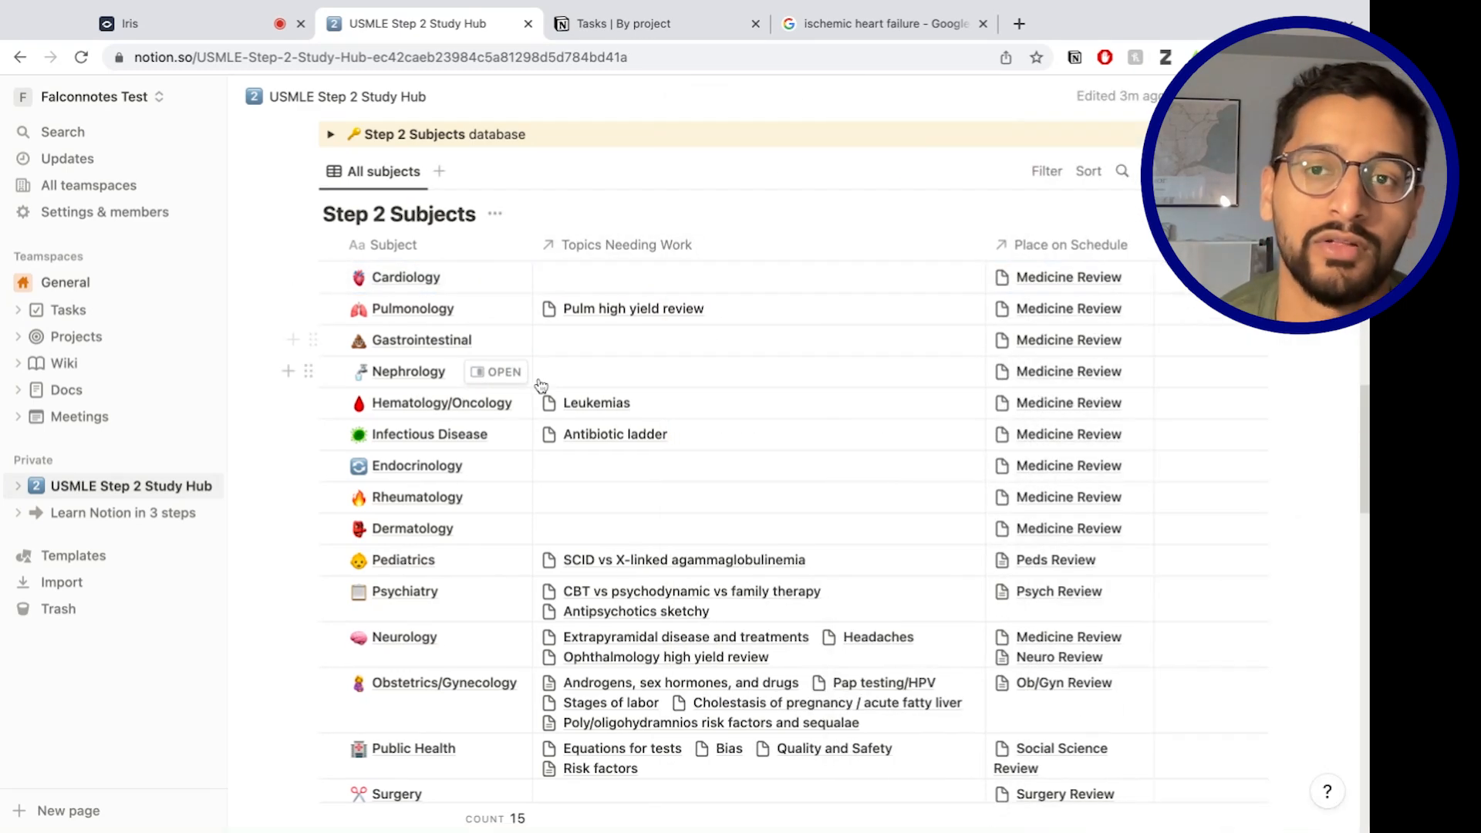
Scroll through the Master Step 2 Schedule and Step 2 Subjects down to the Topics Needing Work databases.
scroll(540, 431, up, 1)
scroll(540, 431, down, 3)
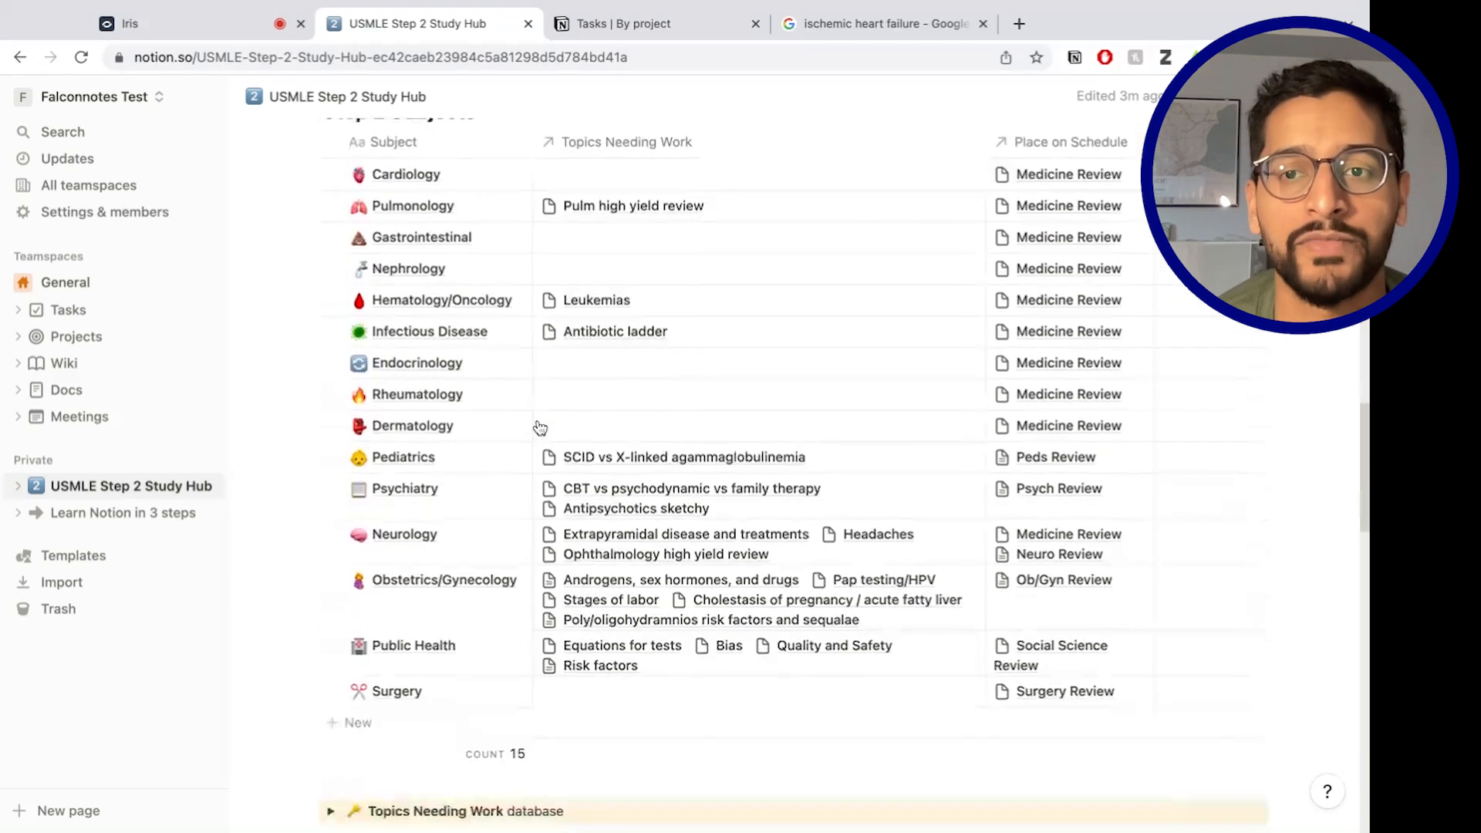
scroll(536, 423, up, 4)
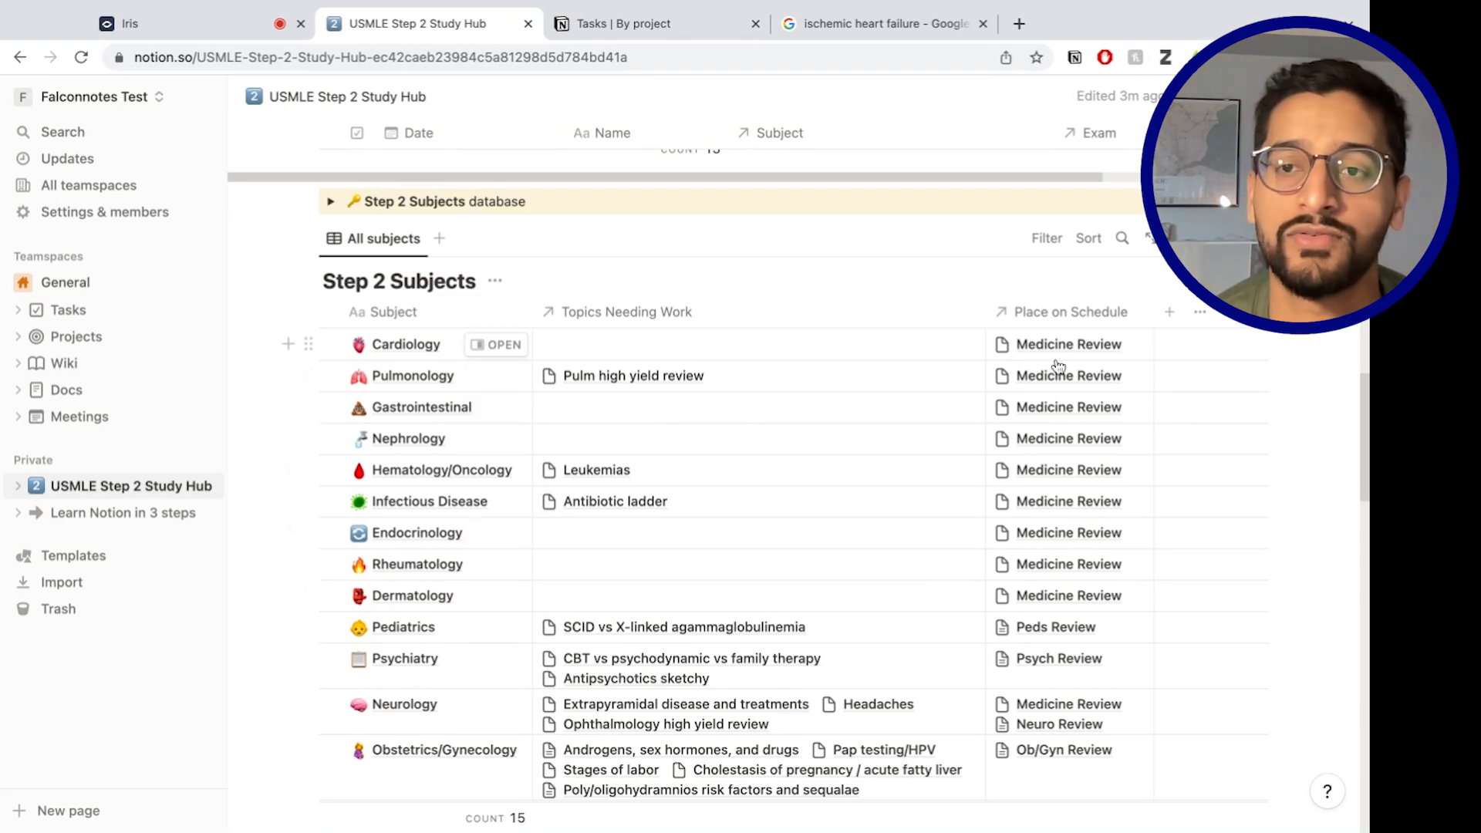
scroll(426, 430, up, 5)
scroll(574, 472, down, 4)
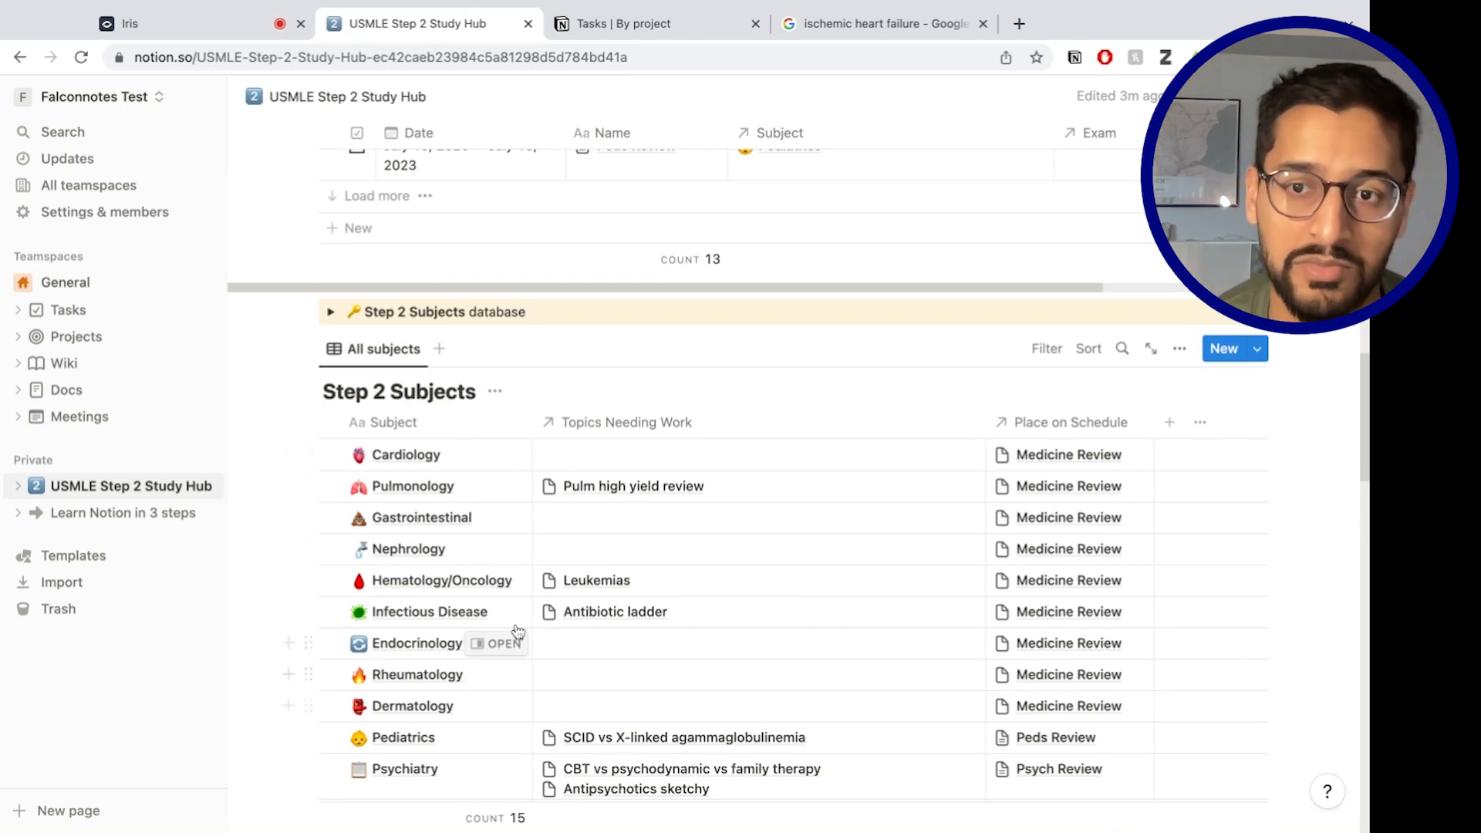
scroll(770, 549, up, 1)
scroll(770, 549, up, 6)
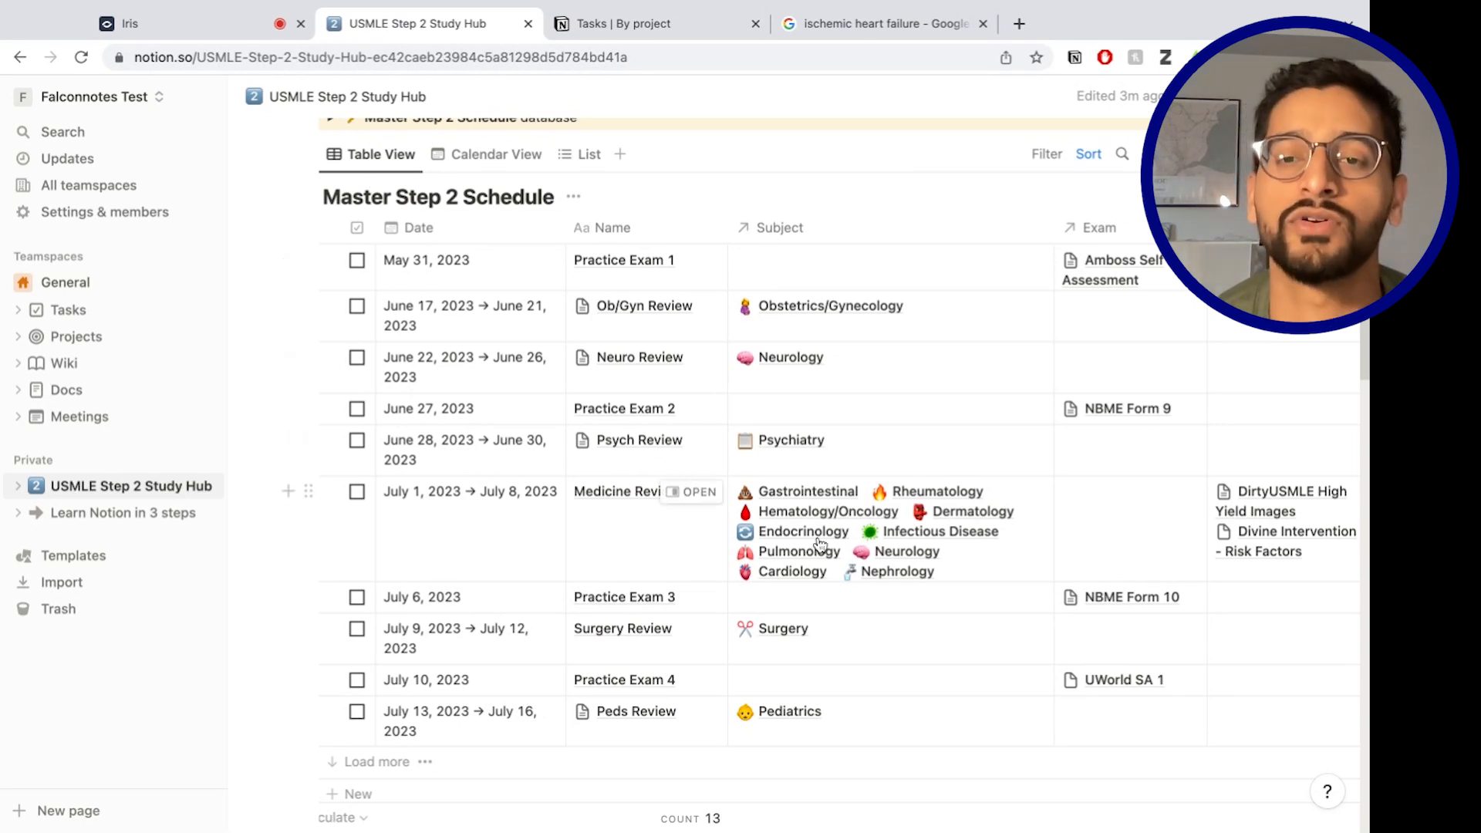
scroll(803, 544, down, 2)
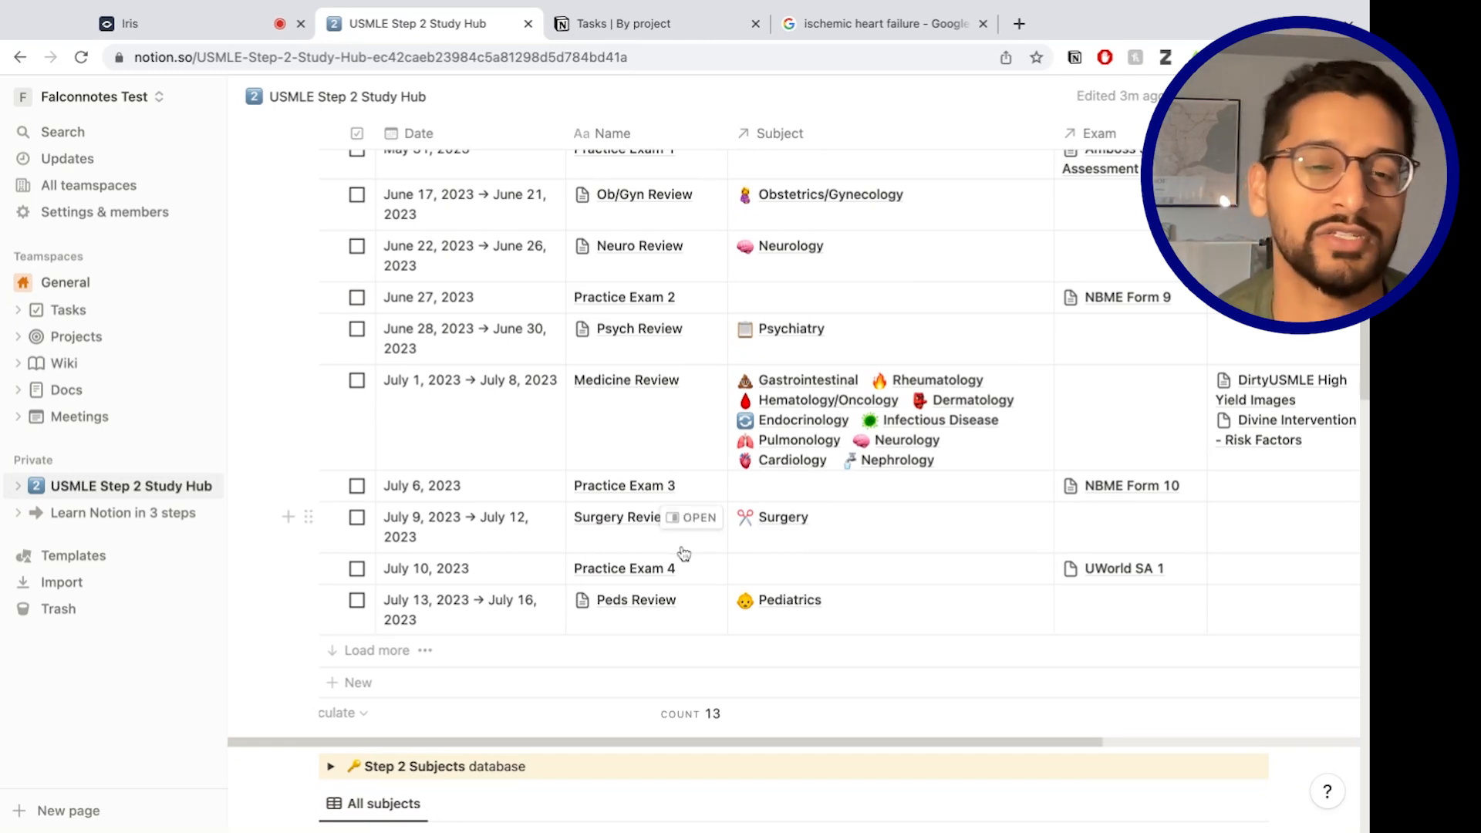
scroll(683, 553, down, 15)
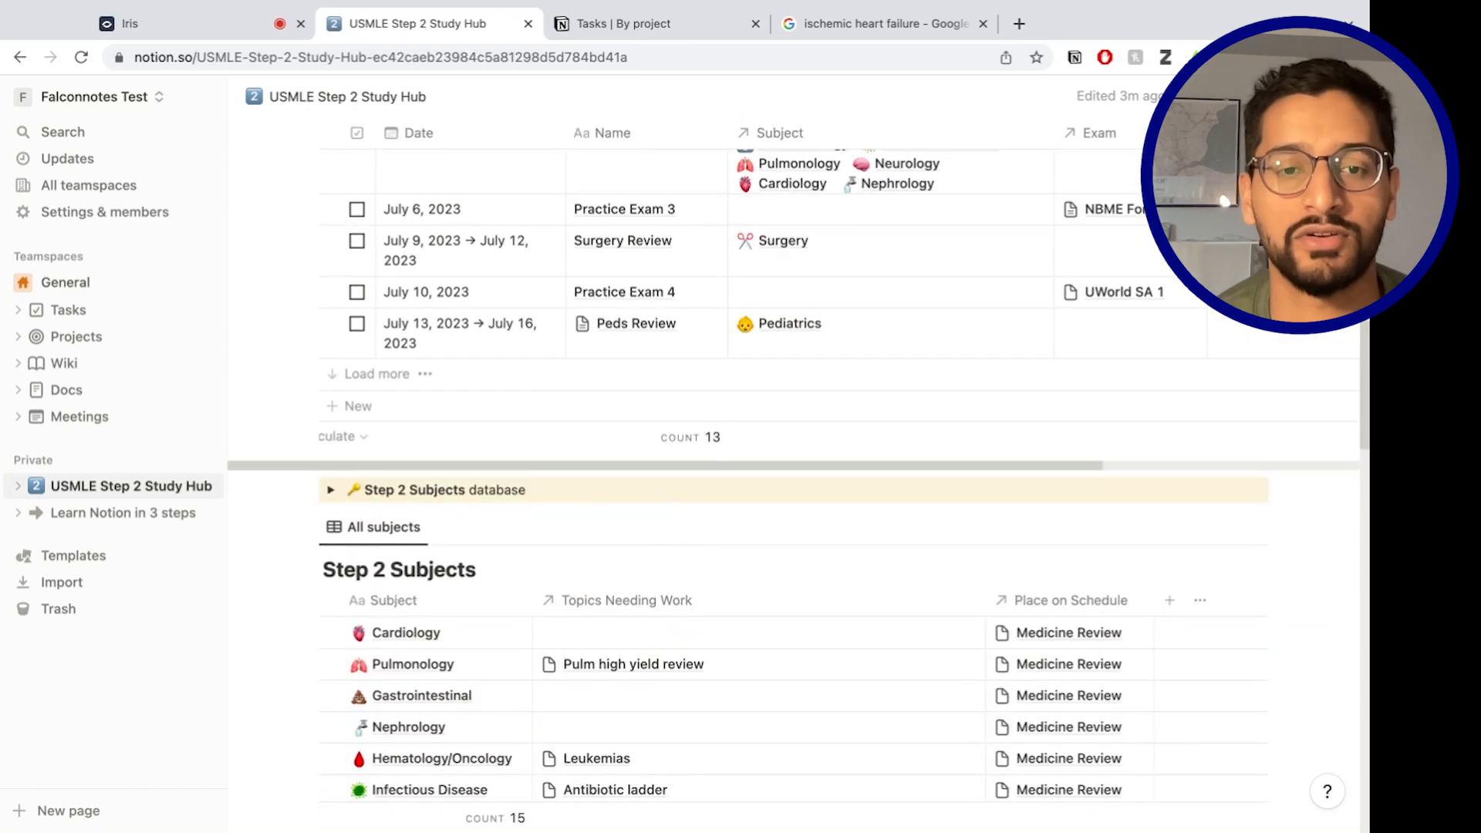
scroll(769, 575, down, 1)
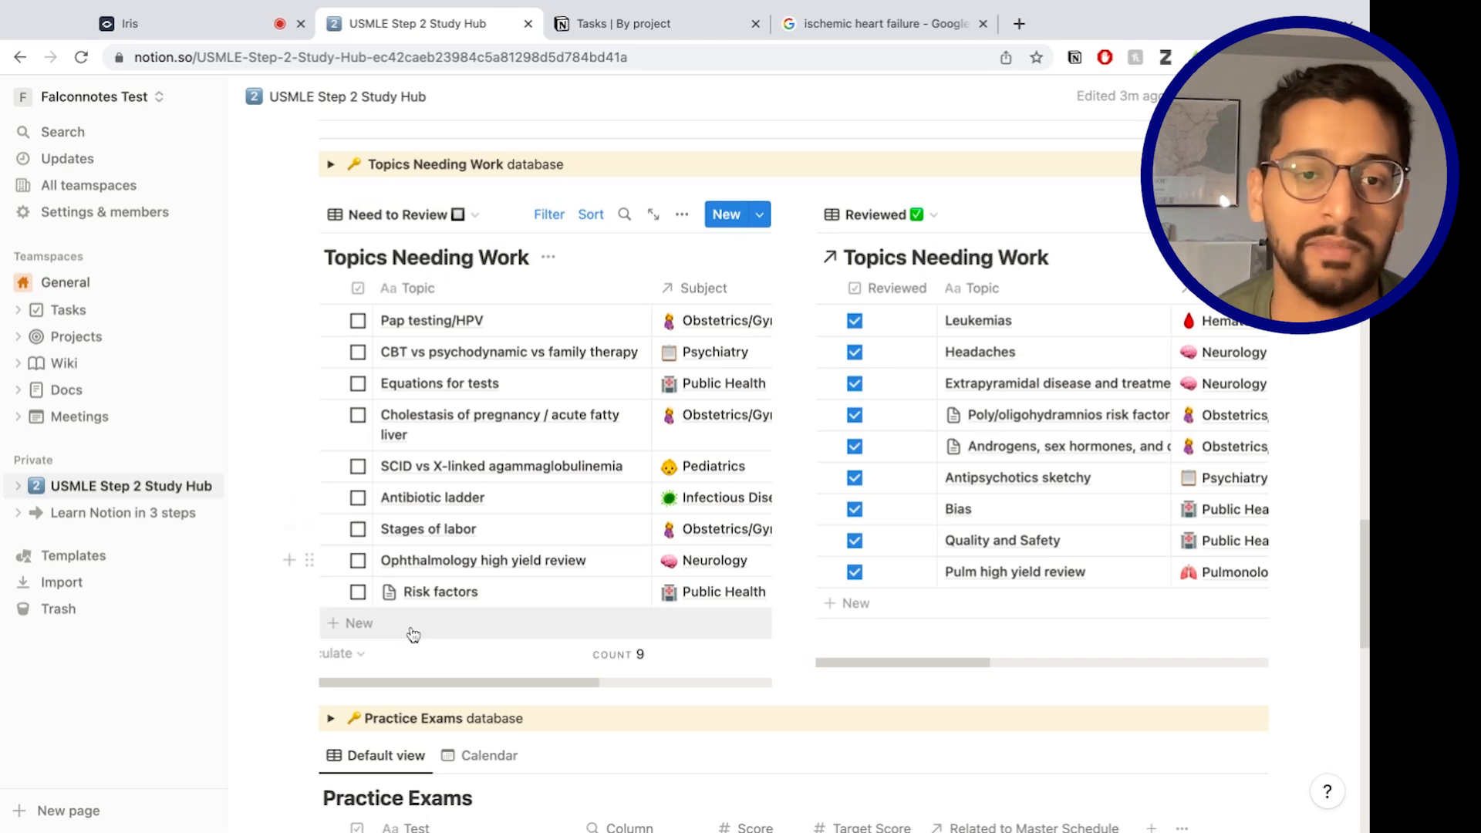
Add a new HPV screening topic to the Need to Review list.
click(437, 643)
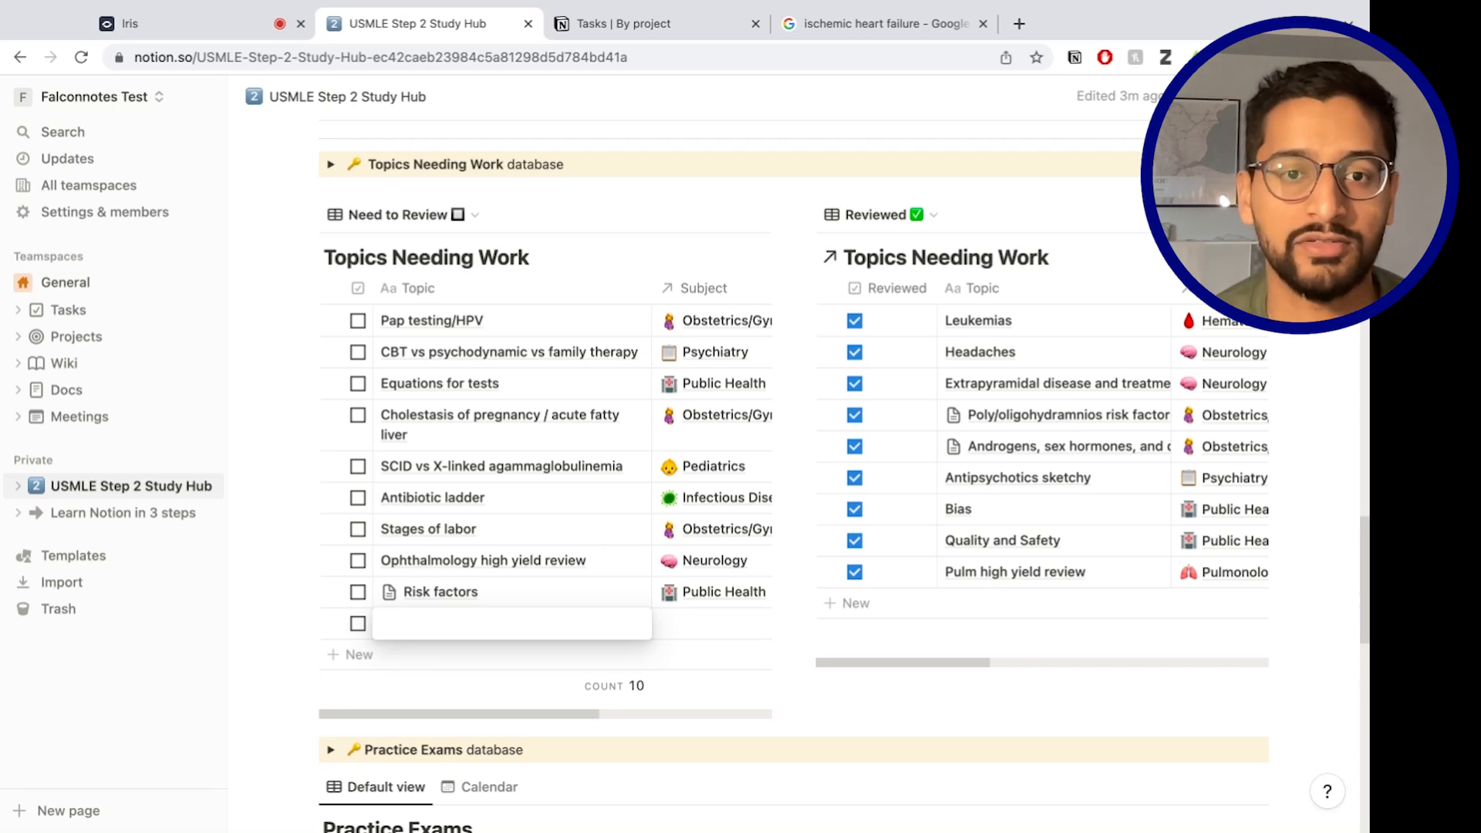
text(HPV screening)
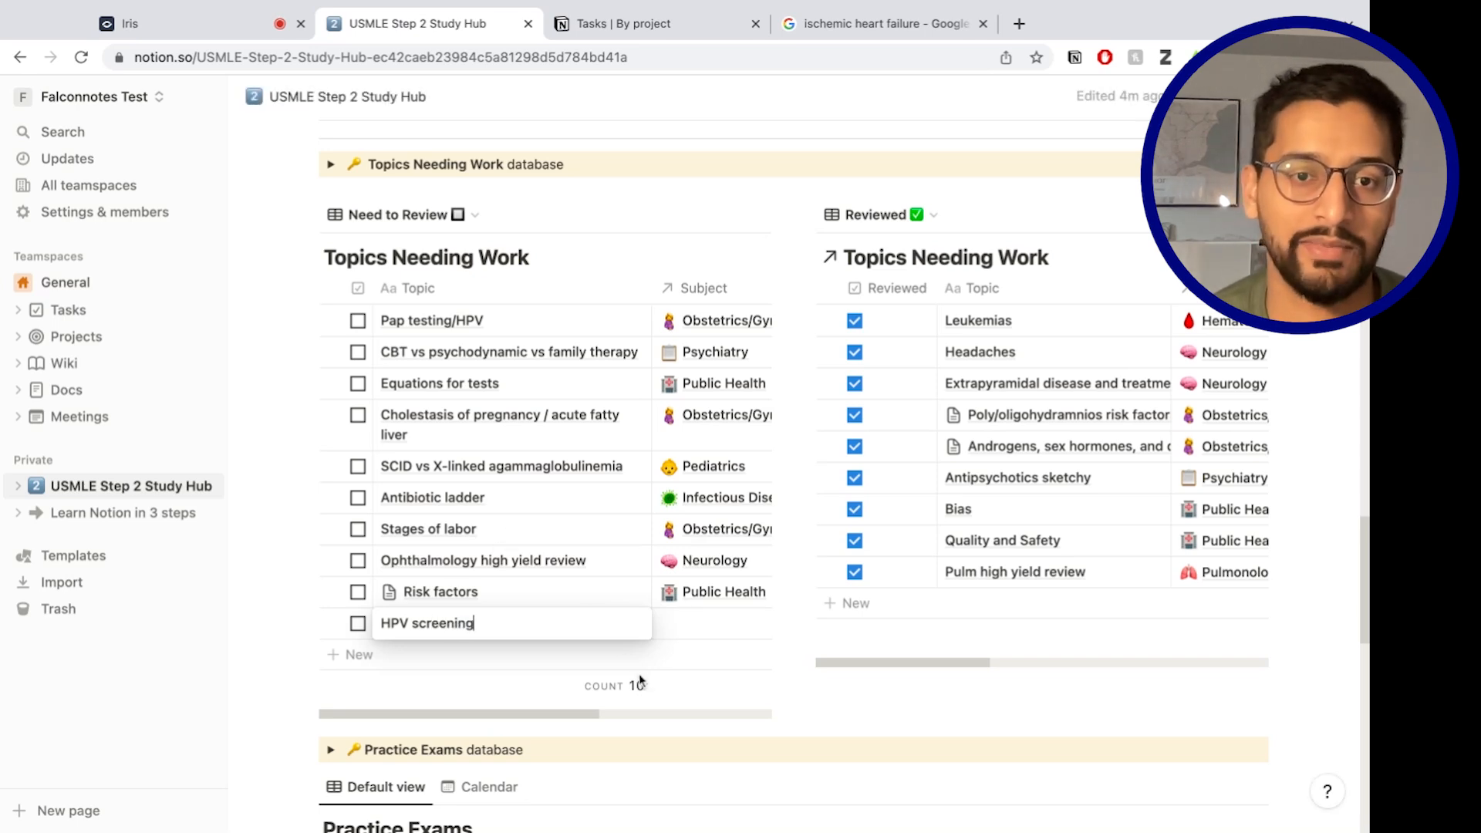
key(Return)
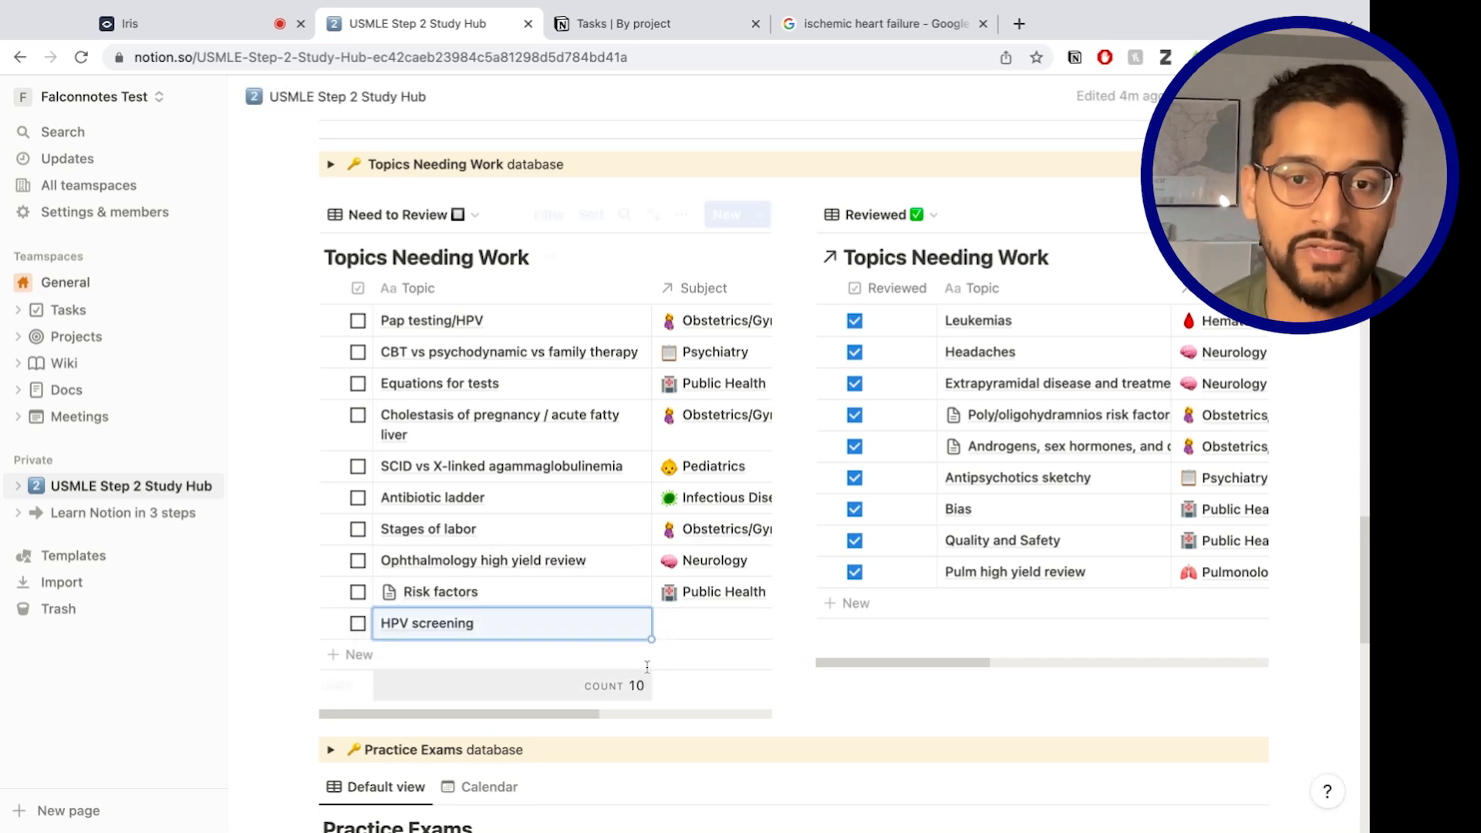
Link HPV screening to the Obstetrics/Gynecology subject and open its page beside the hub.
click(710, 626)
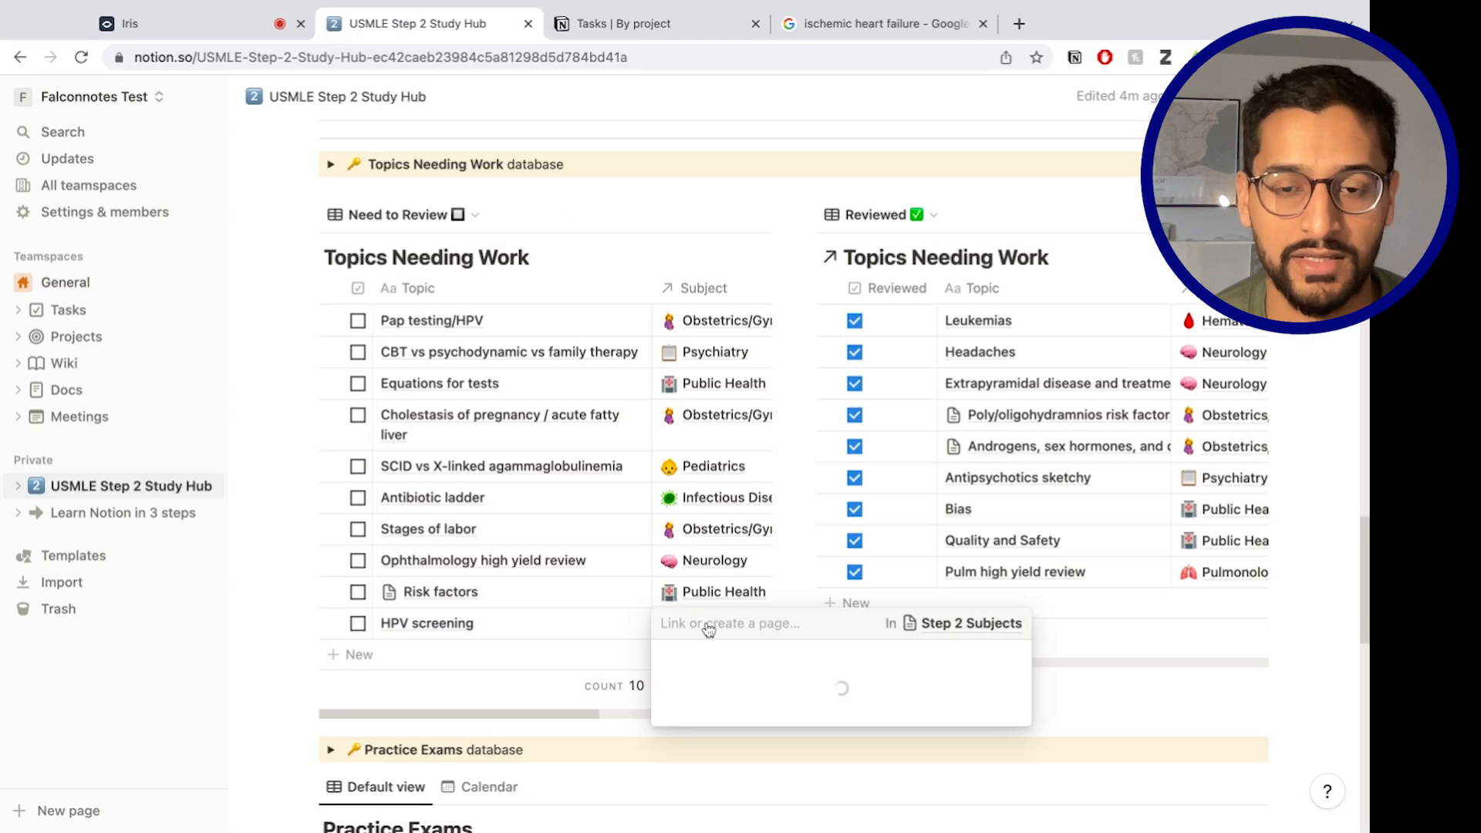
scroll(741, 478, down, 5)
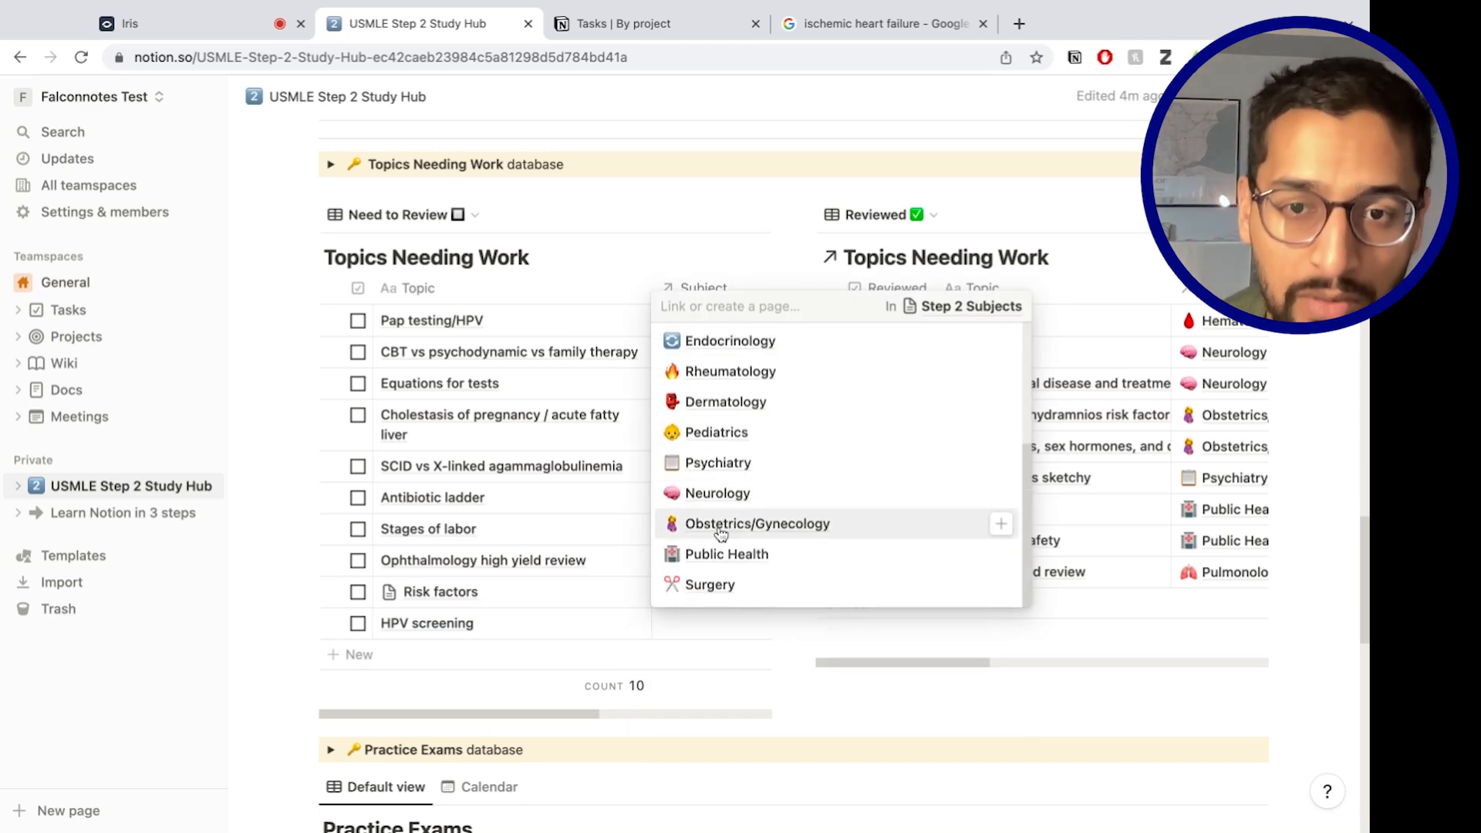
click(720, 524)
key(Escape)
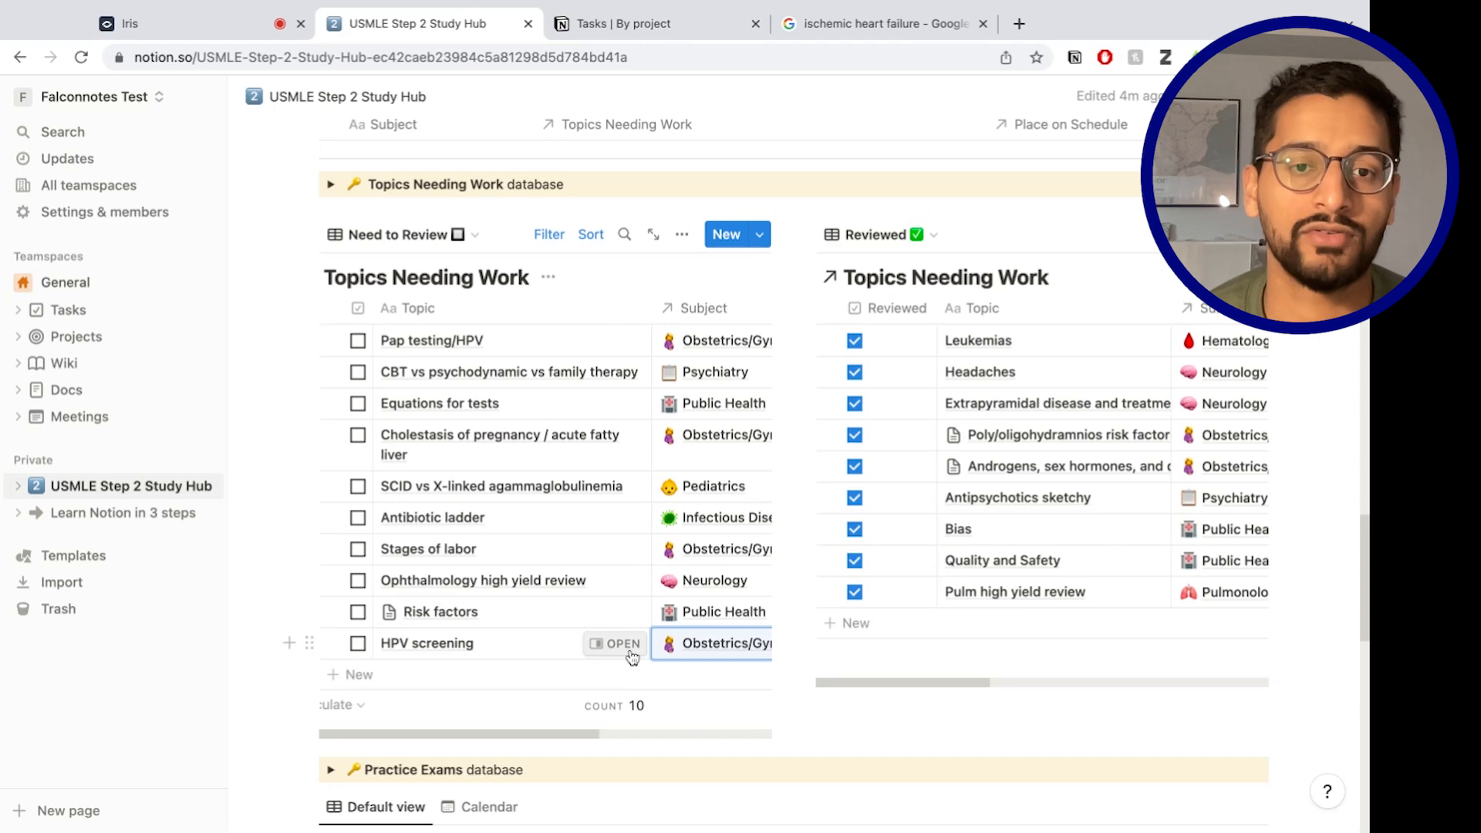
click(629, 650)
click(852, 523)
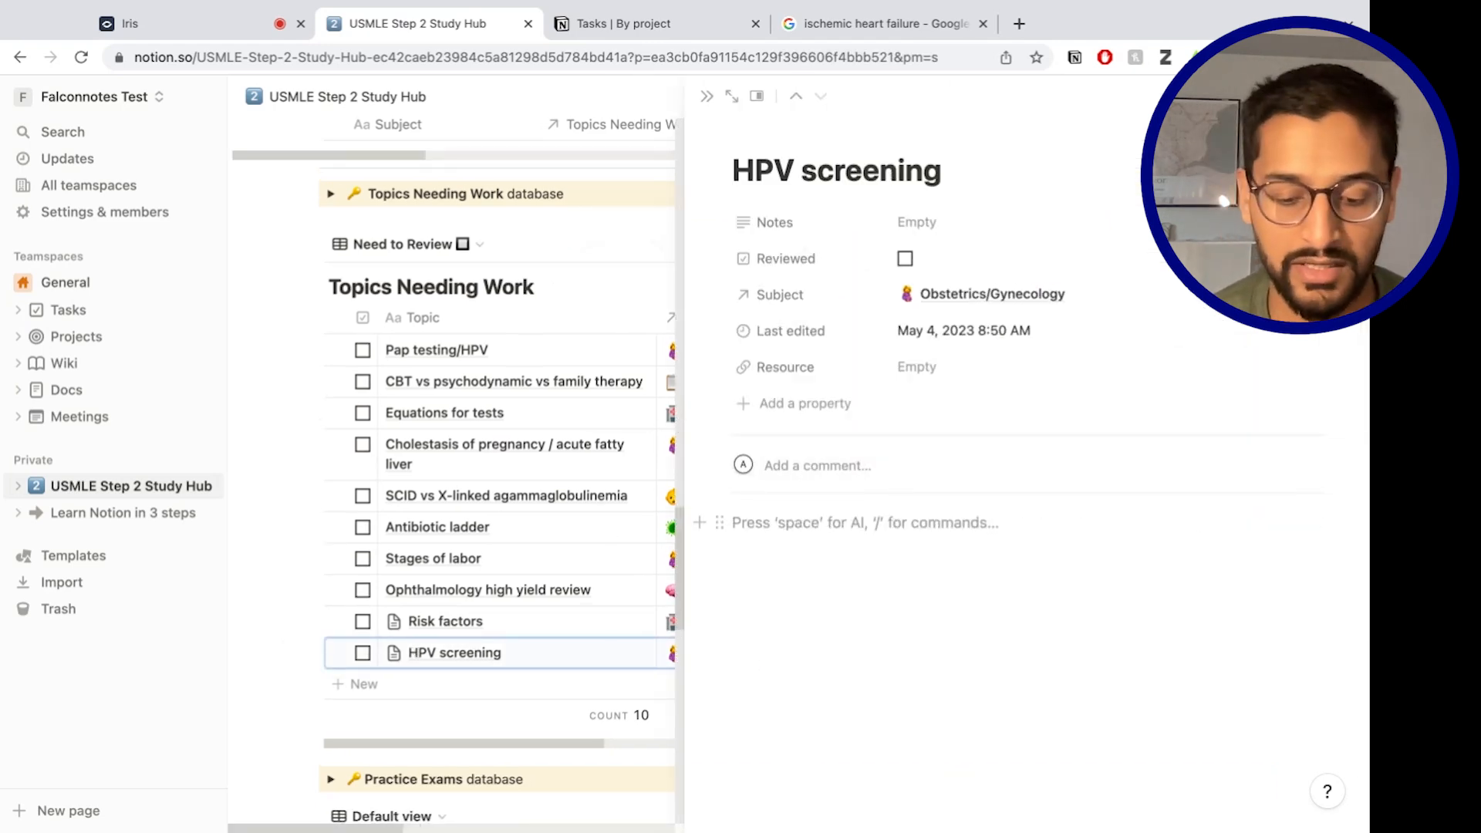
Add 'needs to be done at 21 years old' and the cardiomyopathy image to HPV screening, then check it reviewed.
text(needs to be done at 21)
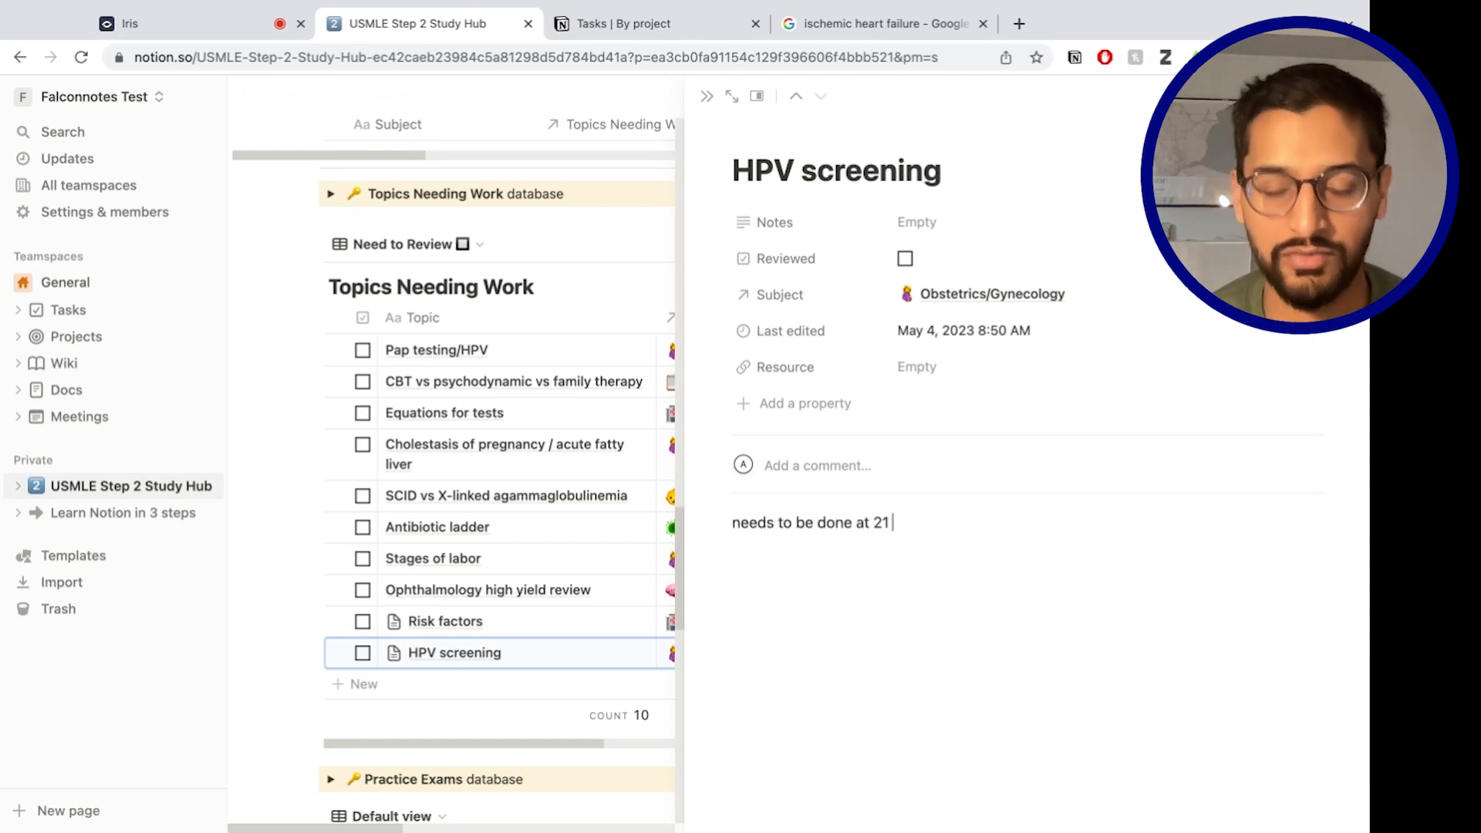
text( years old)
key(Return)
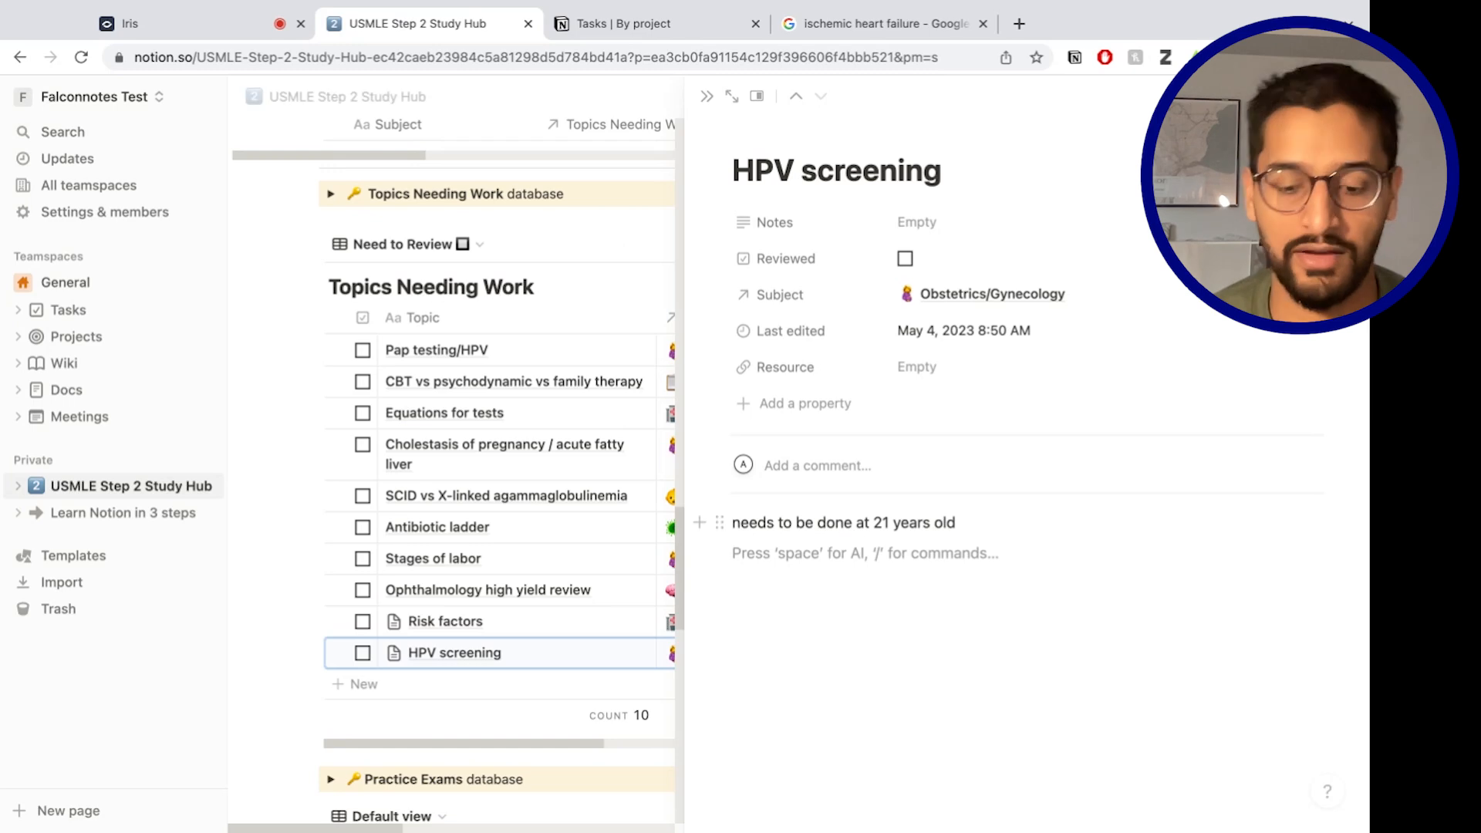
key(ctrl+v)
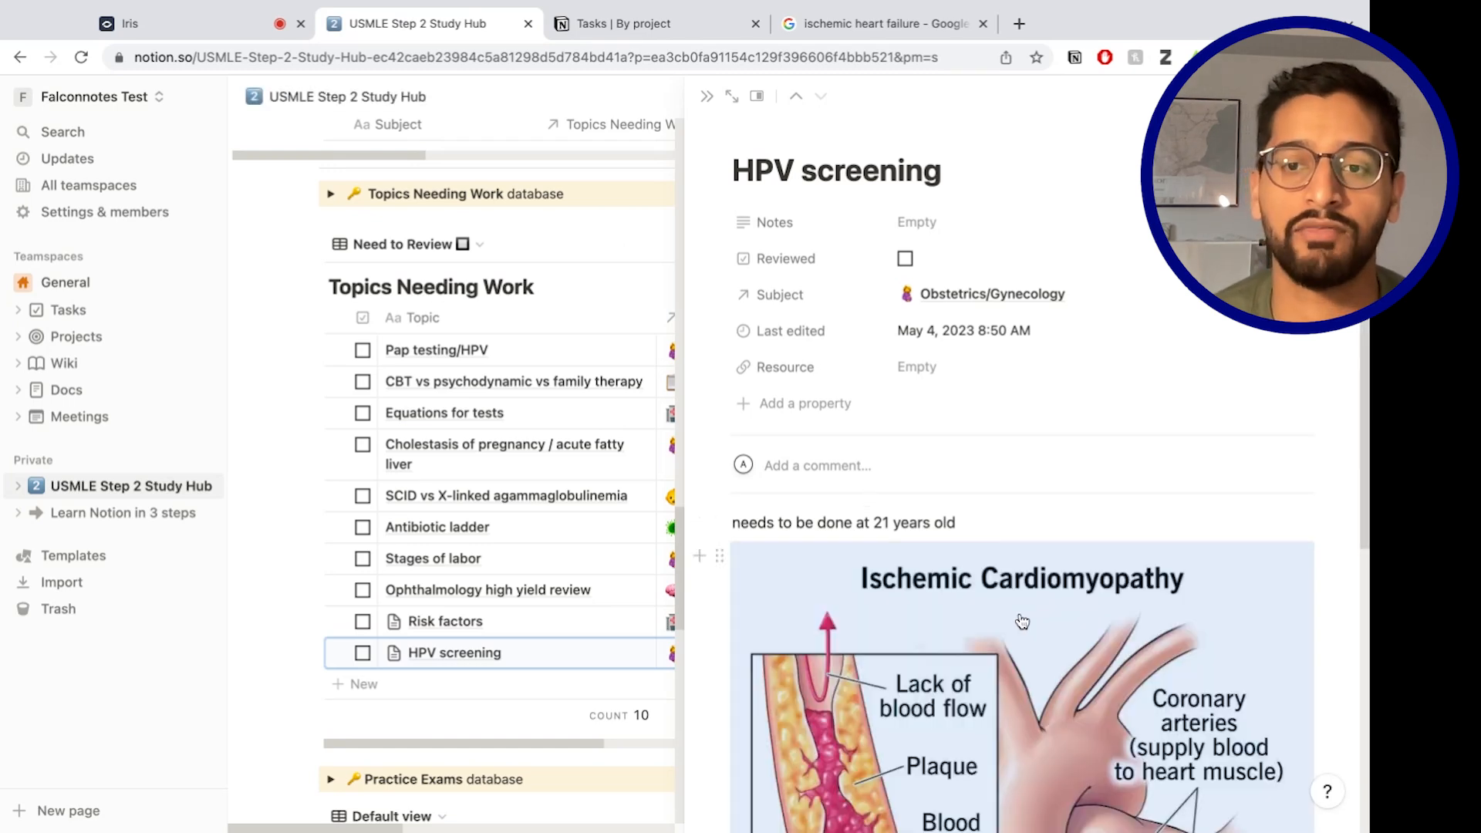
scroll(836, 574, down, 2)
scroll(835, 574, up, 3)
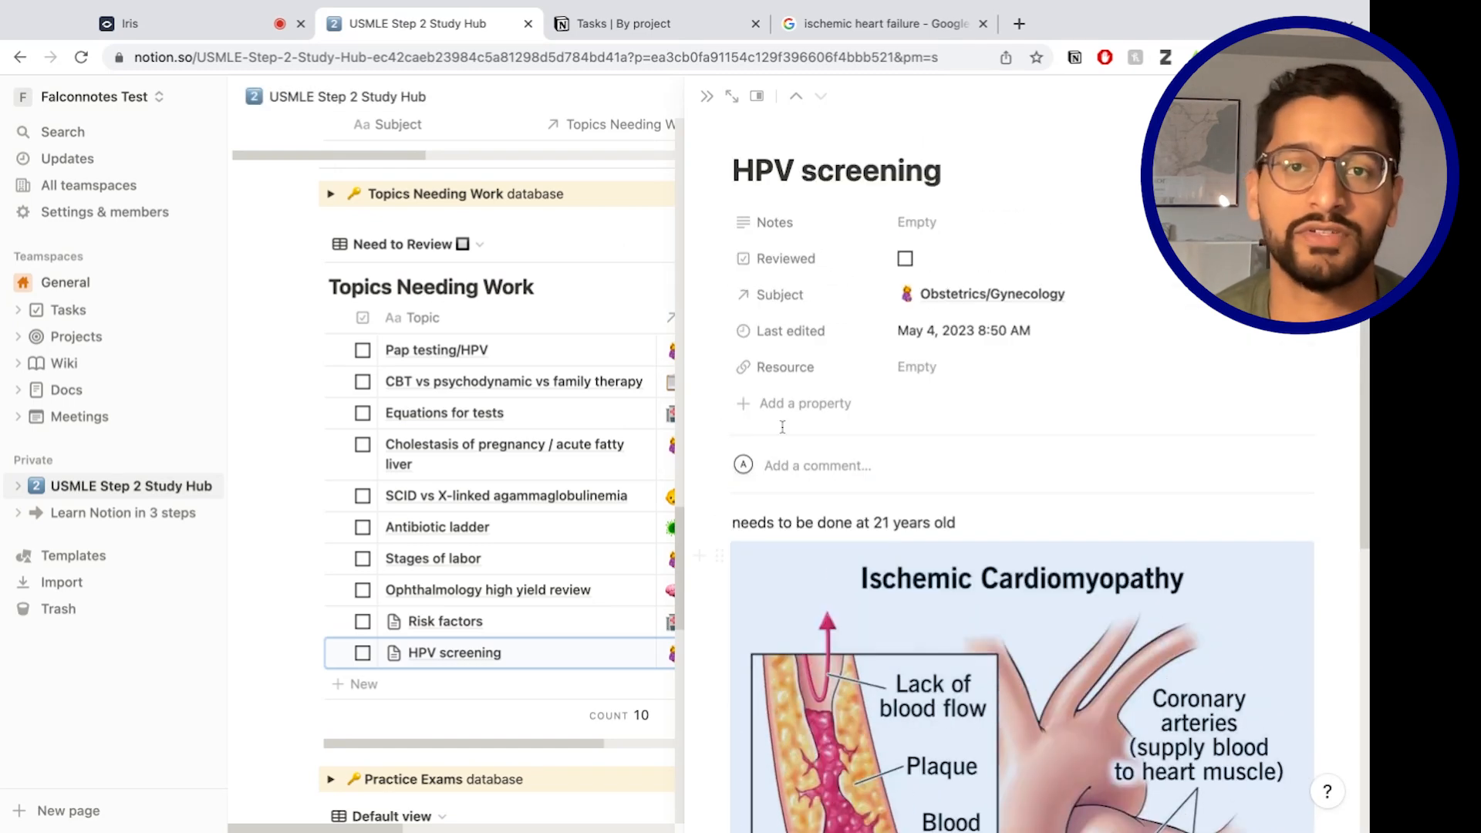
click(706, 96)
click(361, 644)
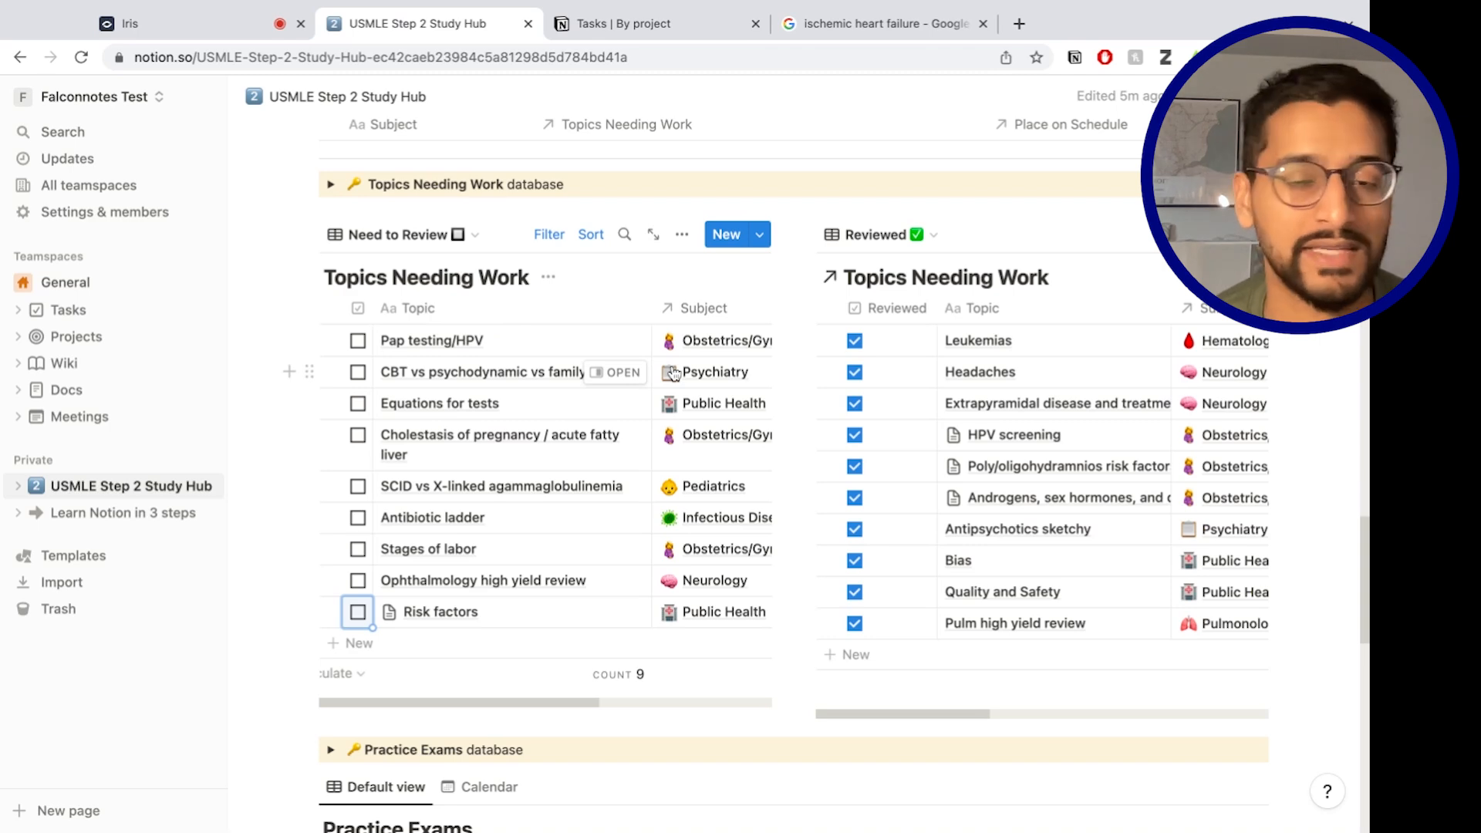
scroll(679, 463, down, 3)
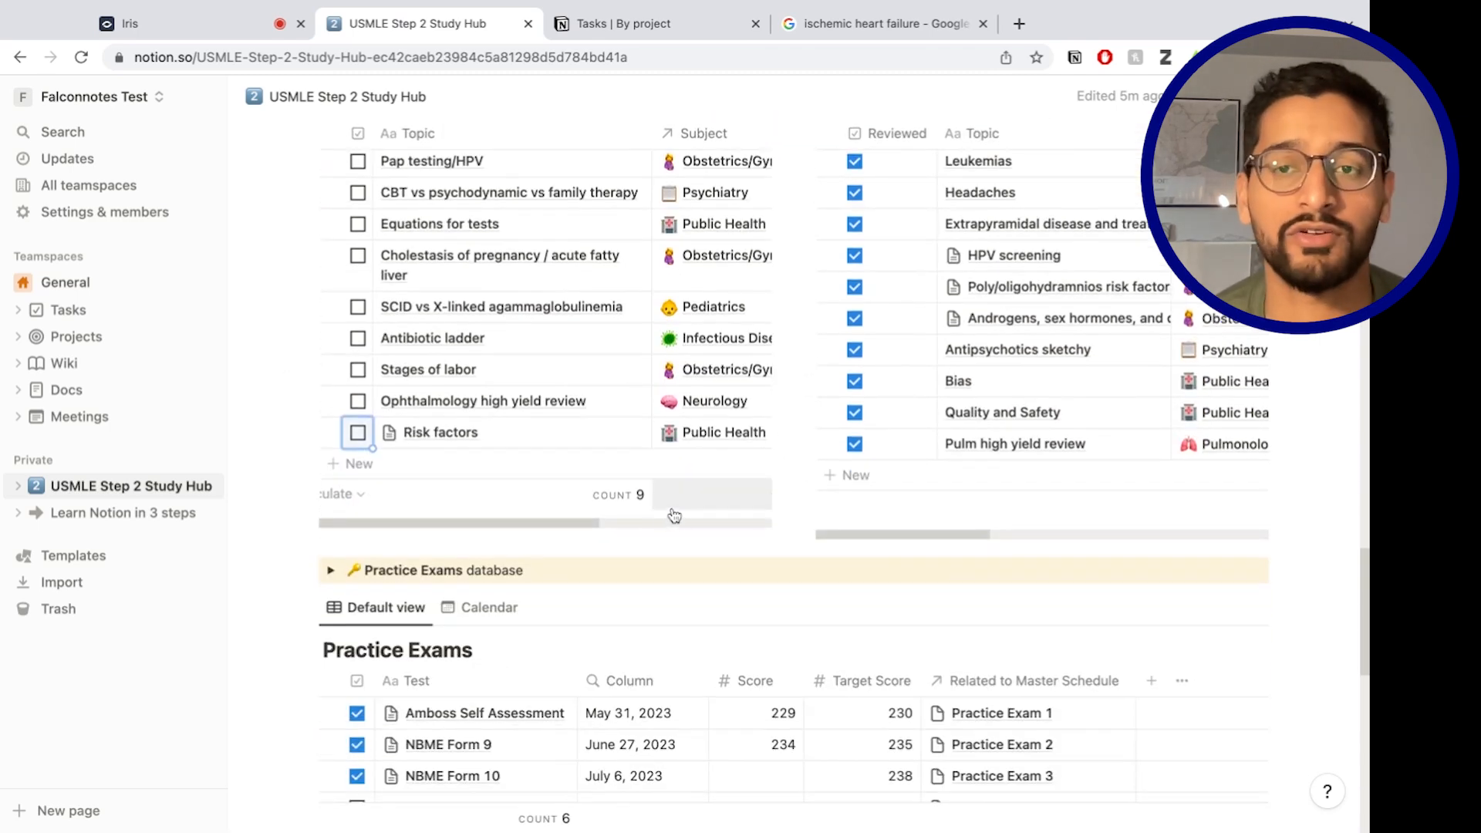
scroll(669, 515, down, 5)
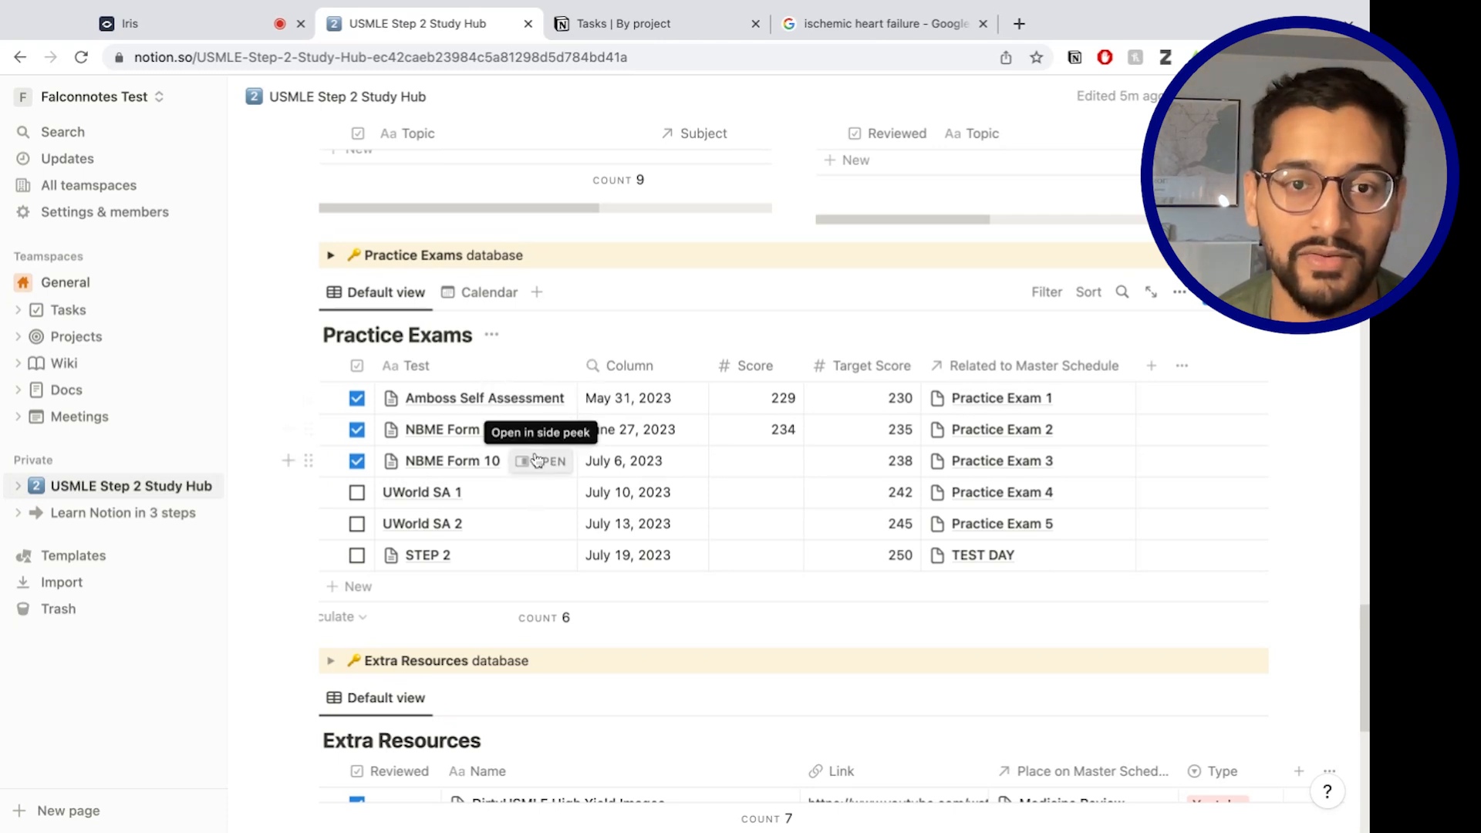
click(549, 461)
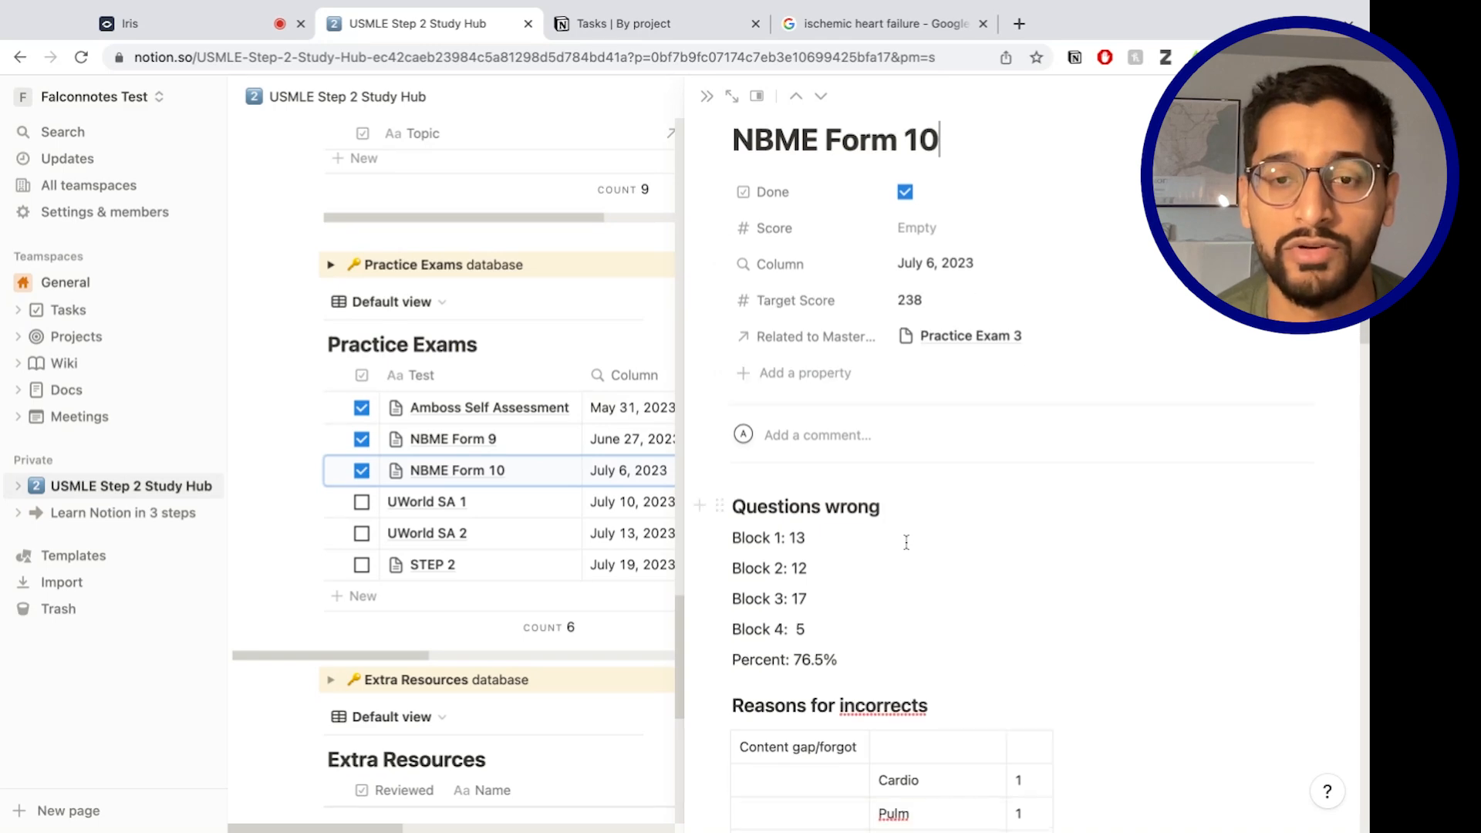
scroll(906, 542, down, 2)
scroll(906, 542, up, 3)
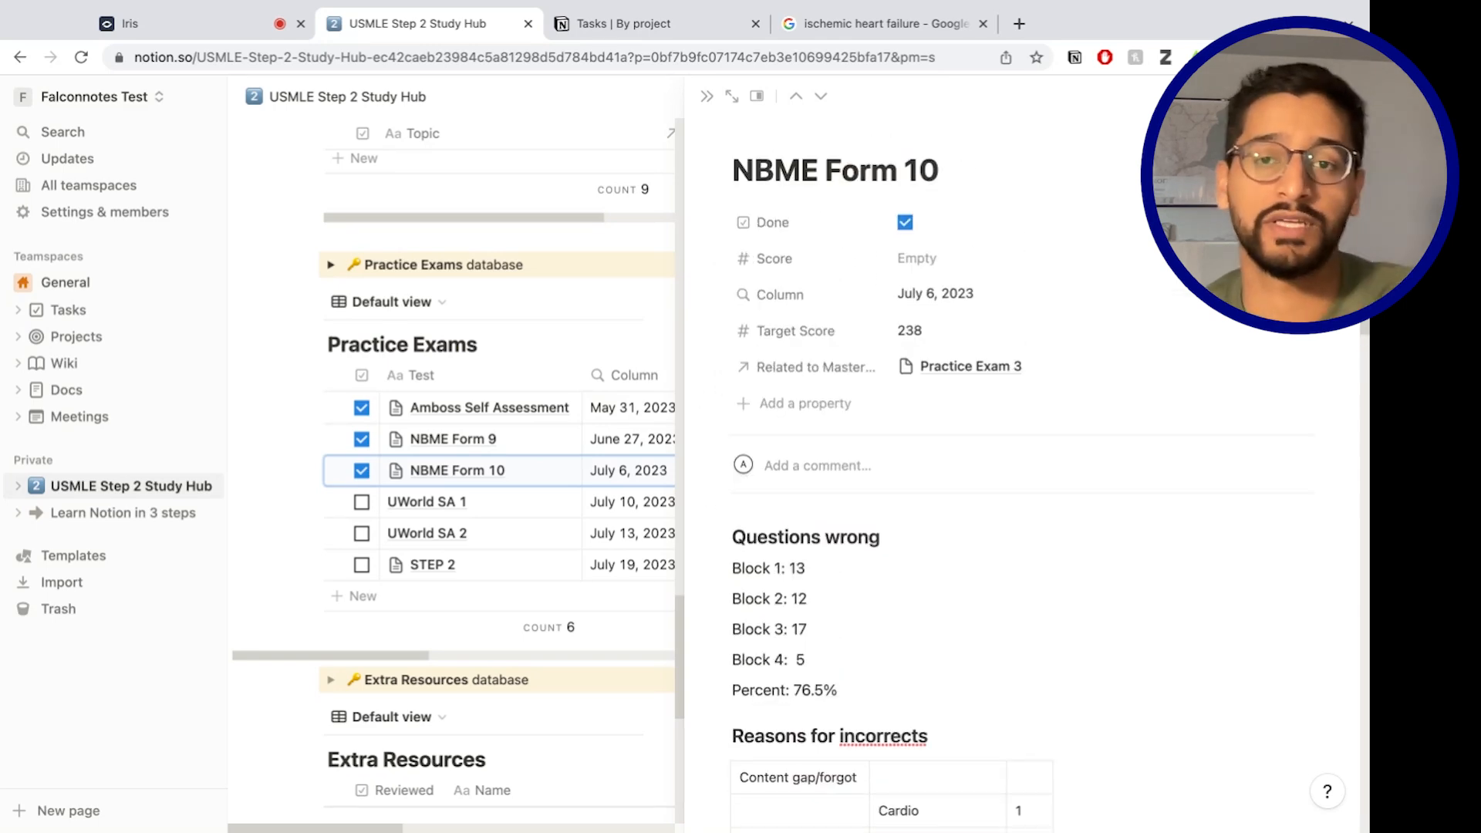
scroll(890, 559, down, 10)
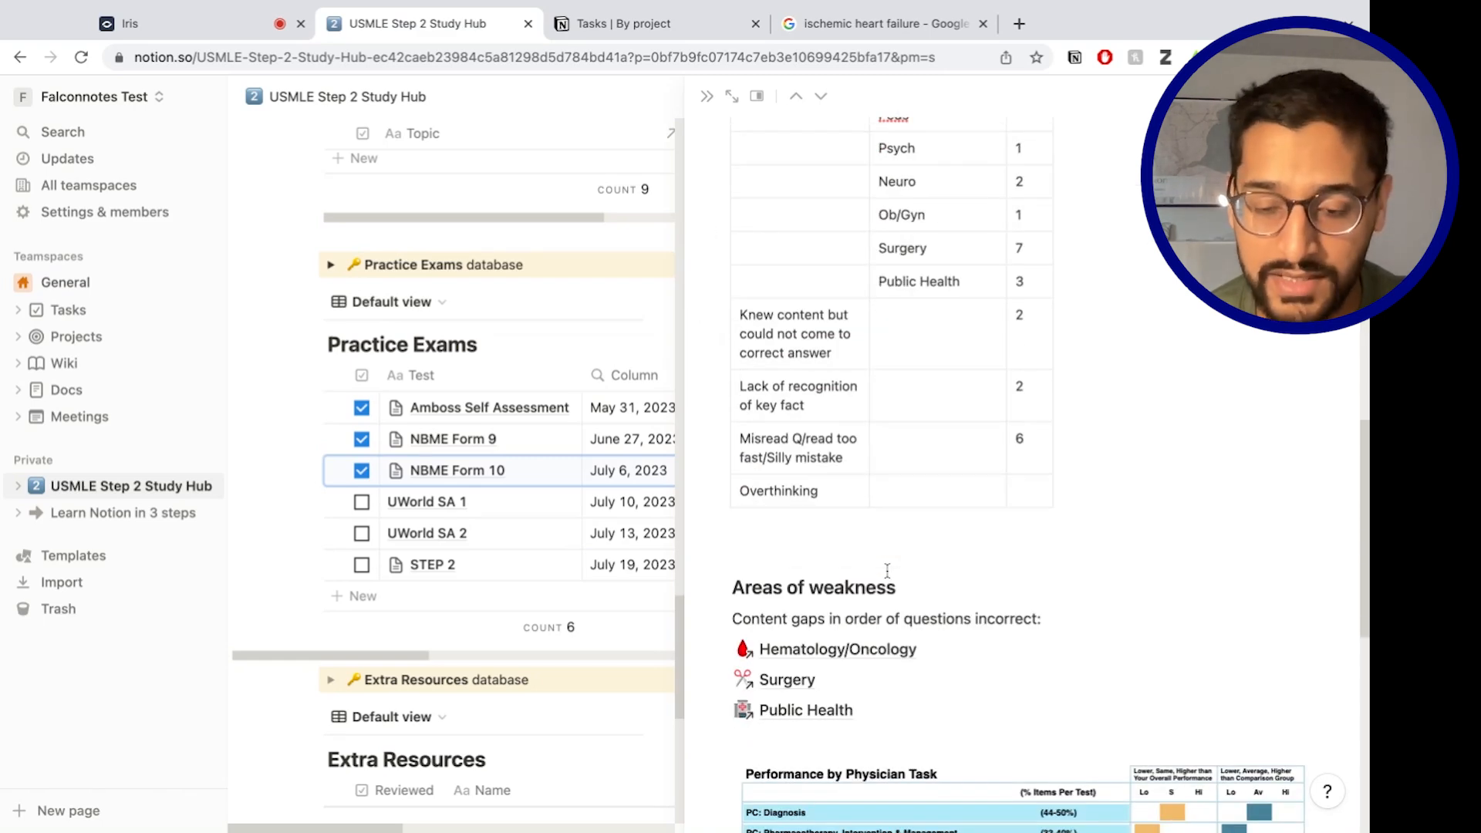
scroll(788, 543, up, 10)
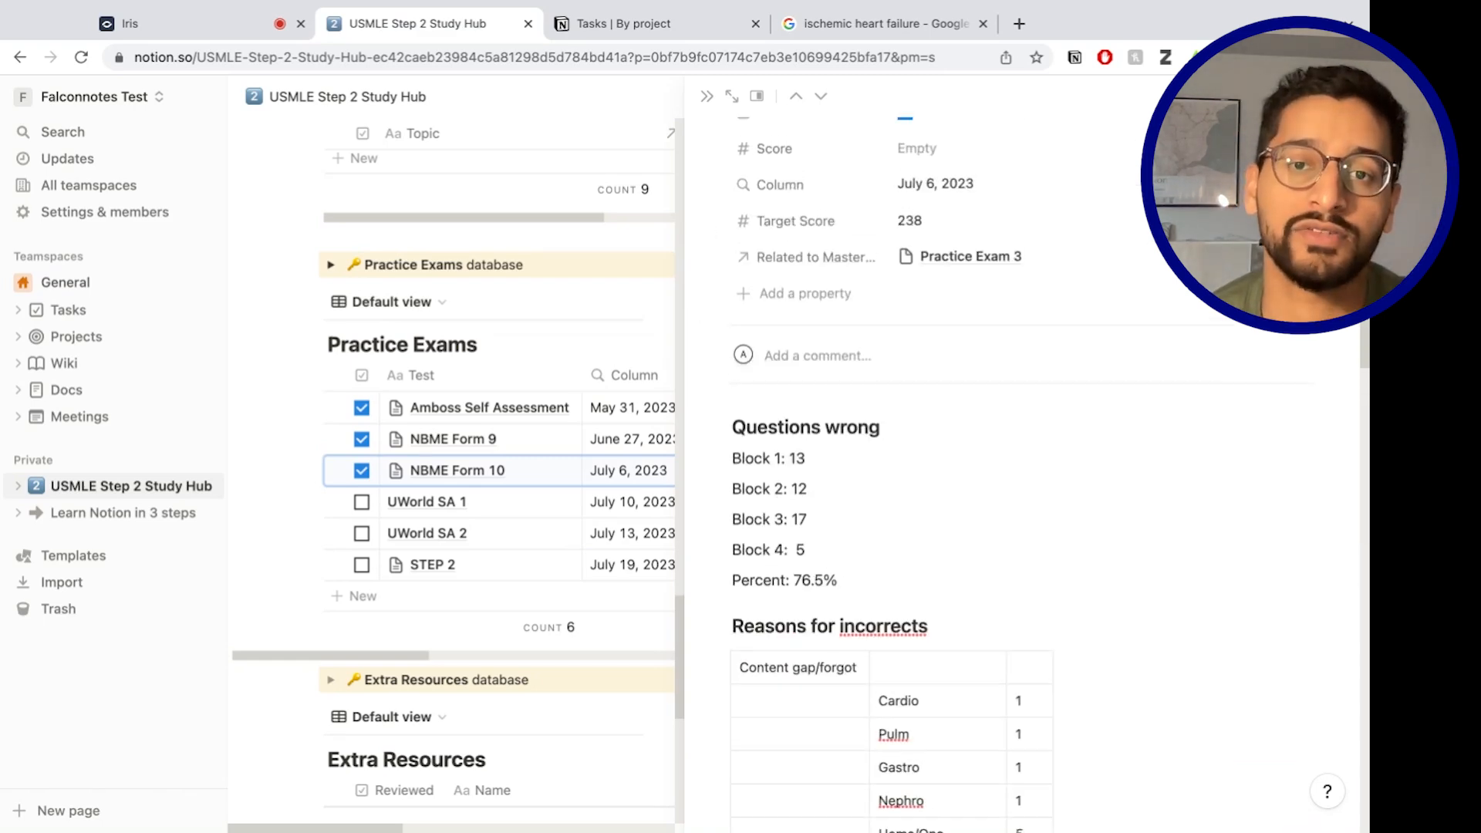
scroll(786, 524, down, 5)
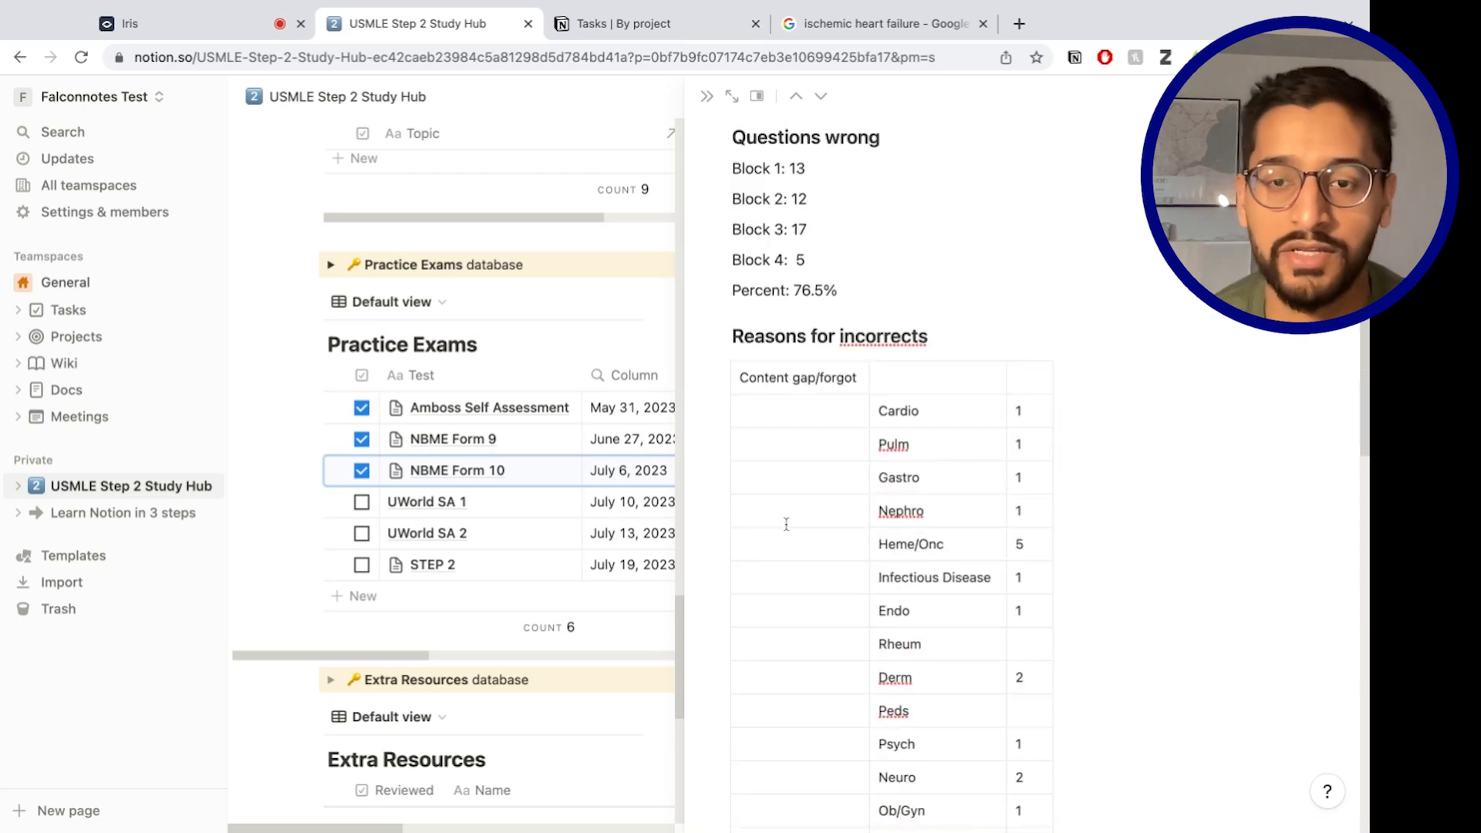
scroll(900, 463, down, 2)
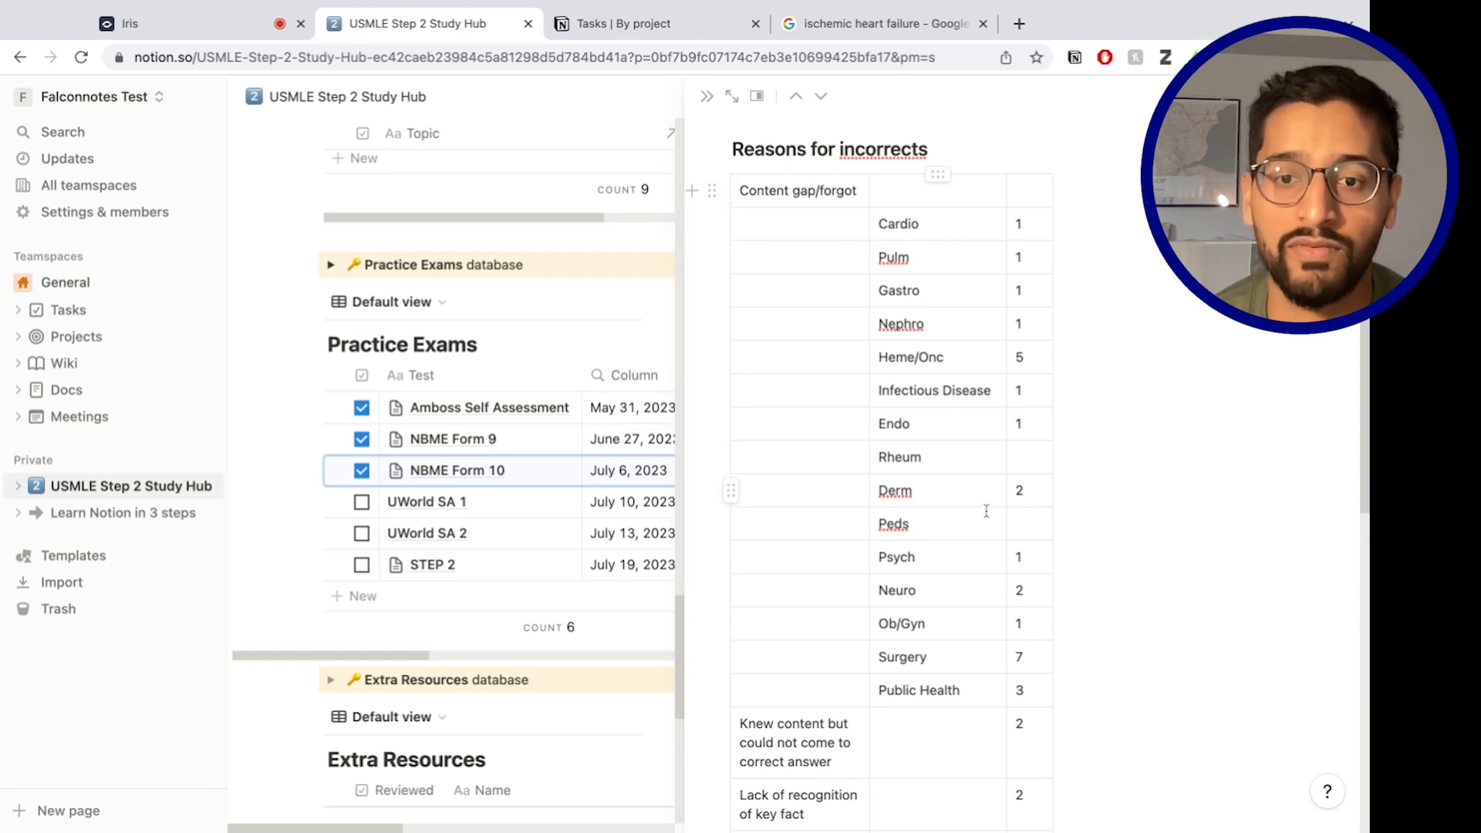
scroll(954, 555, down, 3)
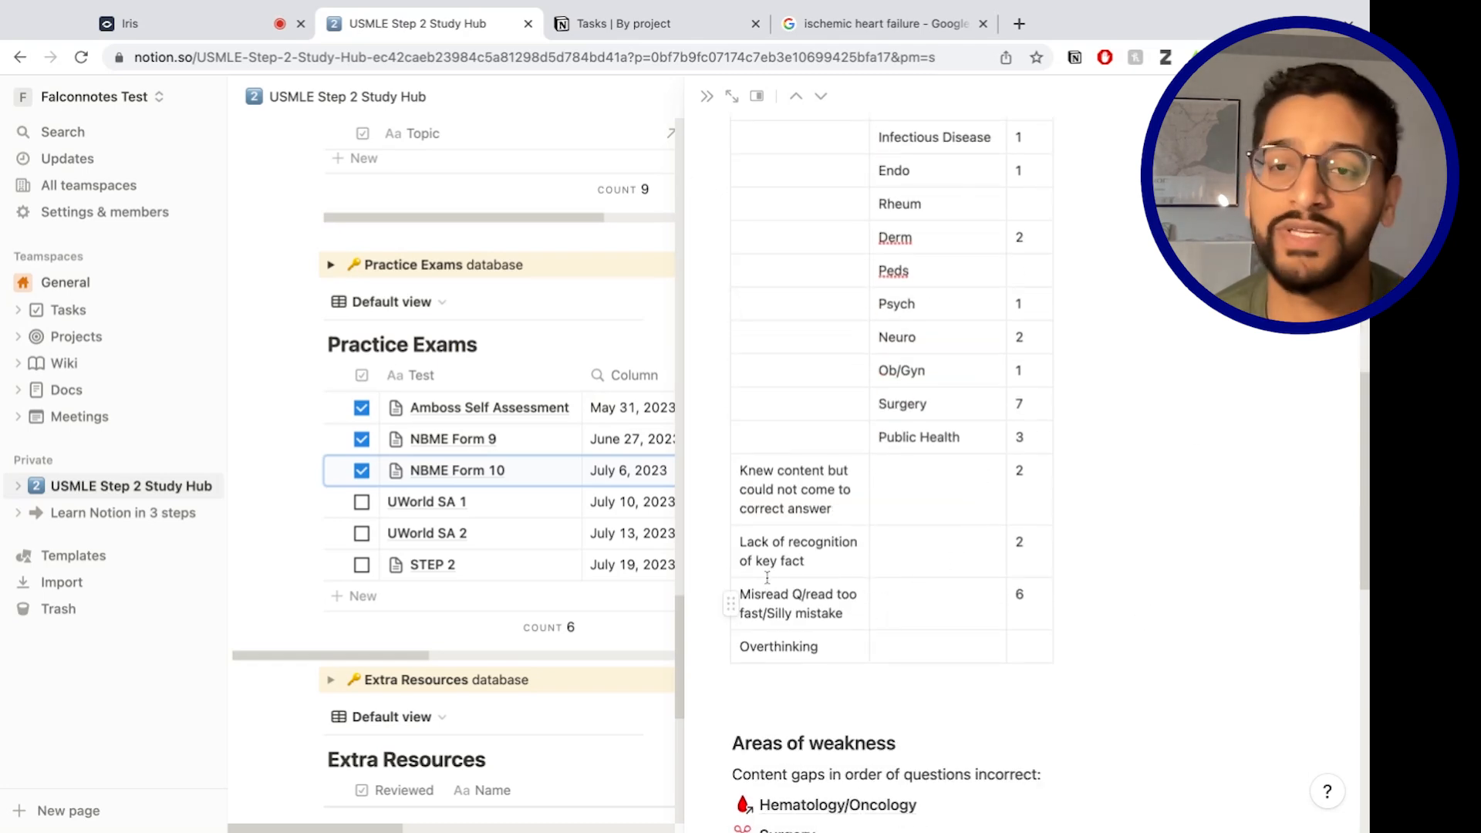
scroll(771, 580, down, 4)
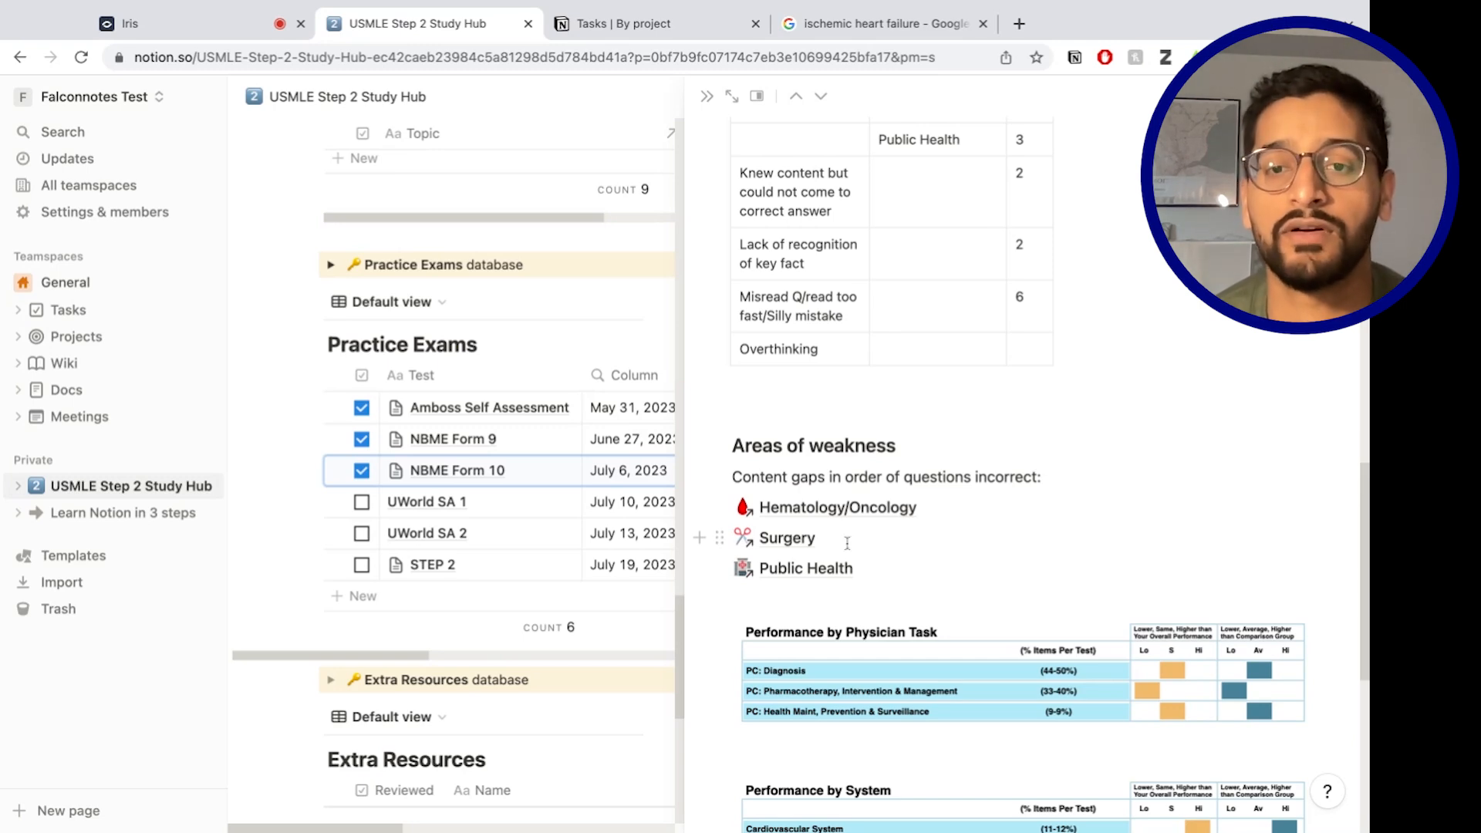
scroll(923, 595, down, 6)
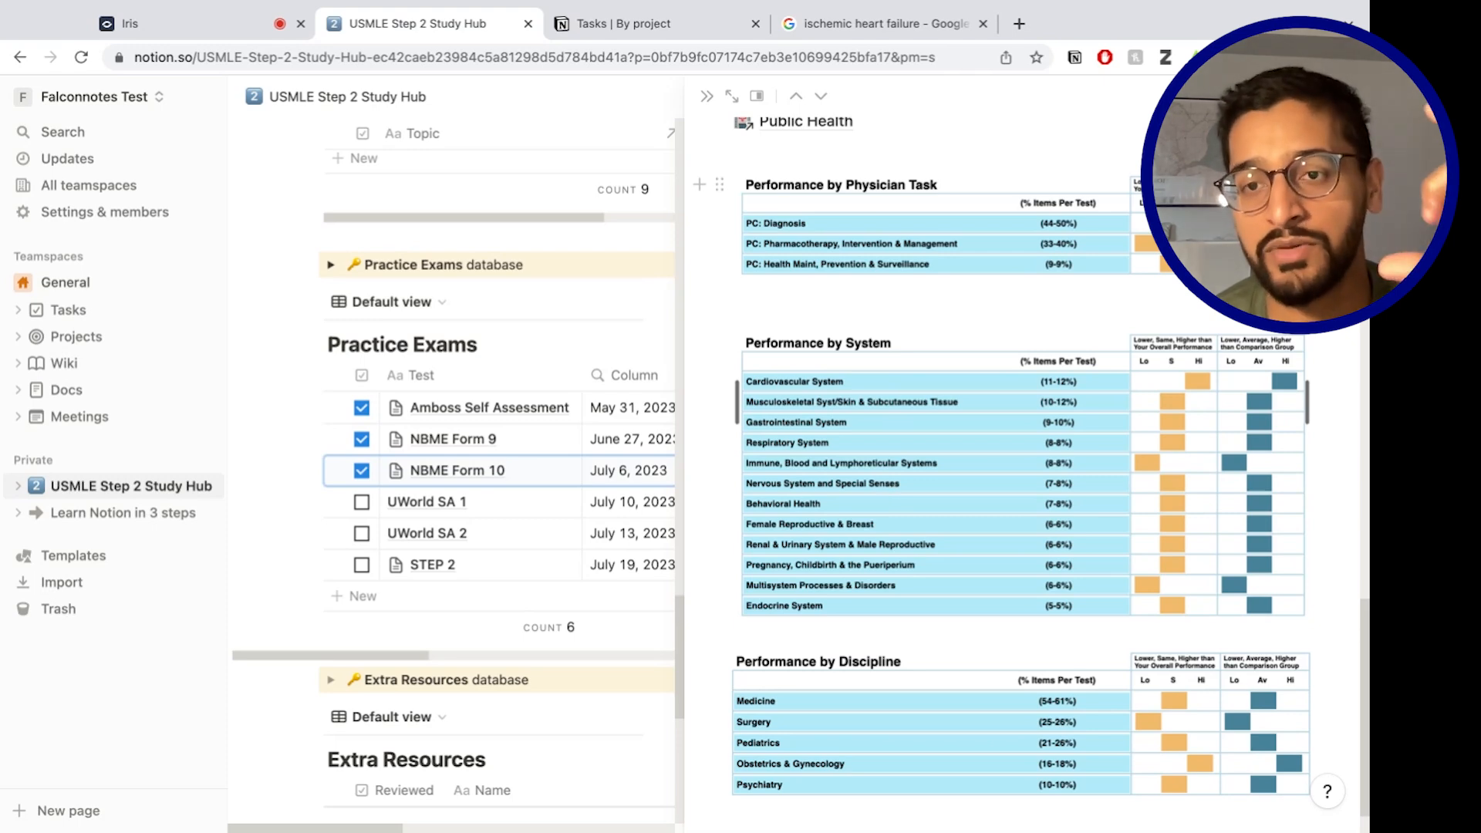
scroll(1007, 386, up, 2)
scroll(991, 463, up, 3)
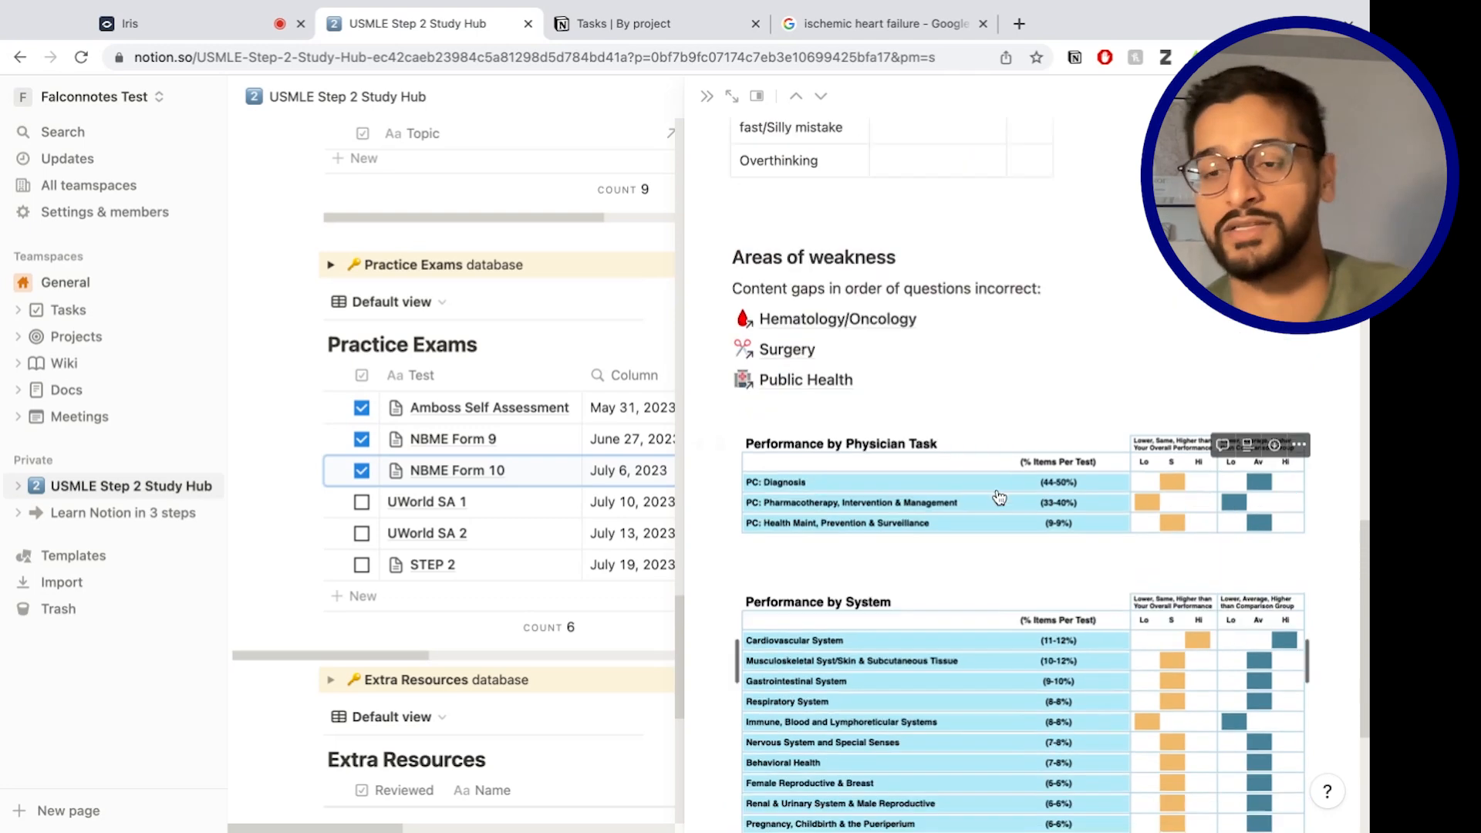
click(708, 99)
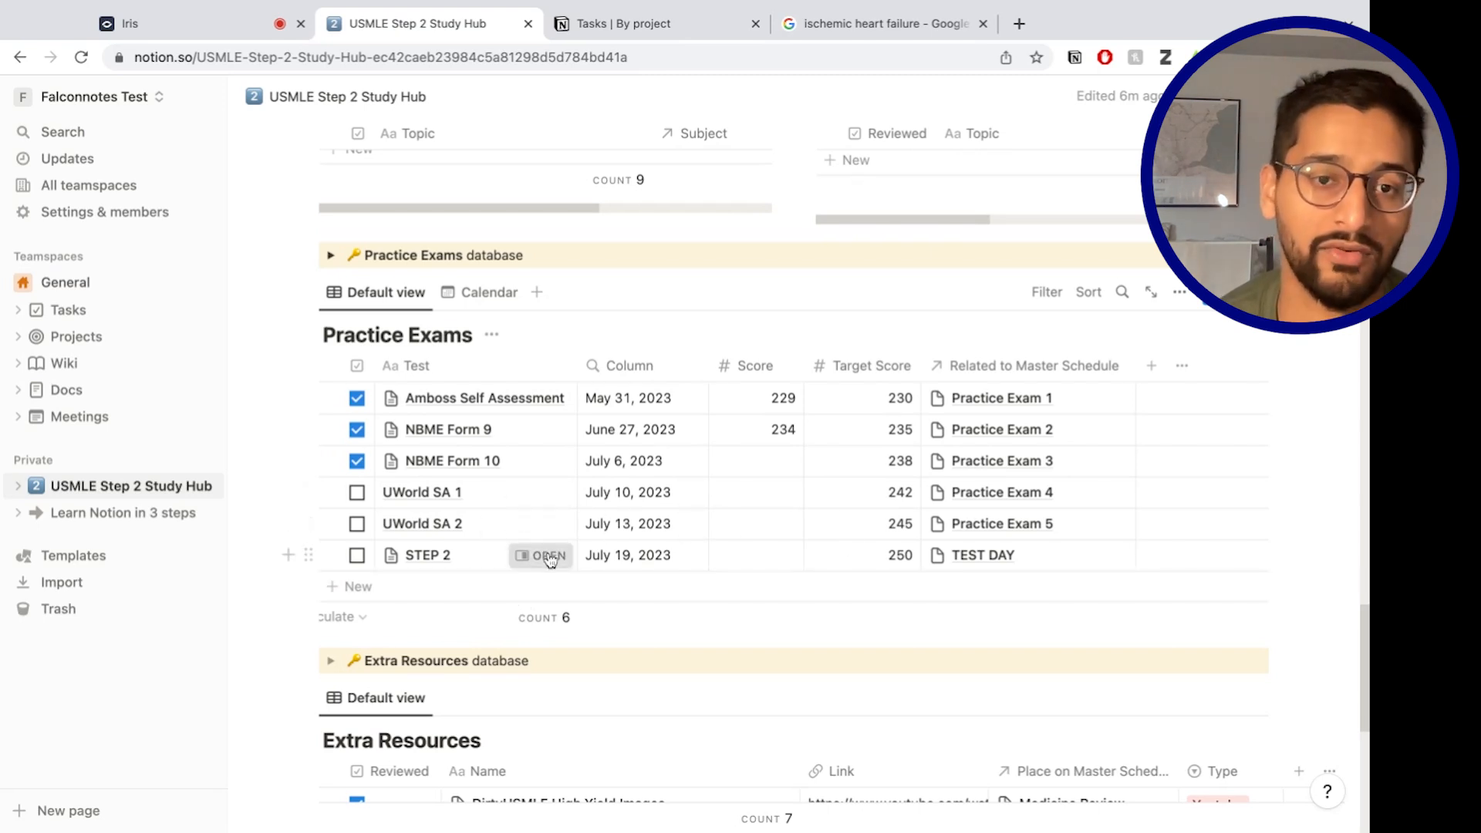
Open the STEP 2 exam entry and scroll through its test day plan, bag checklist and breaks.
click(548, 556)
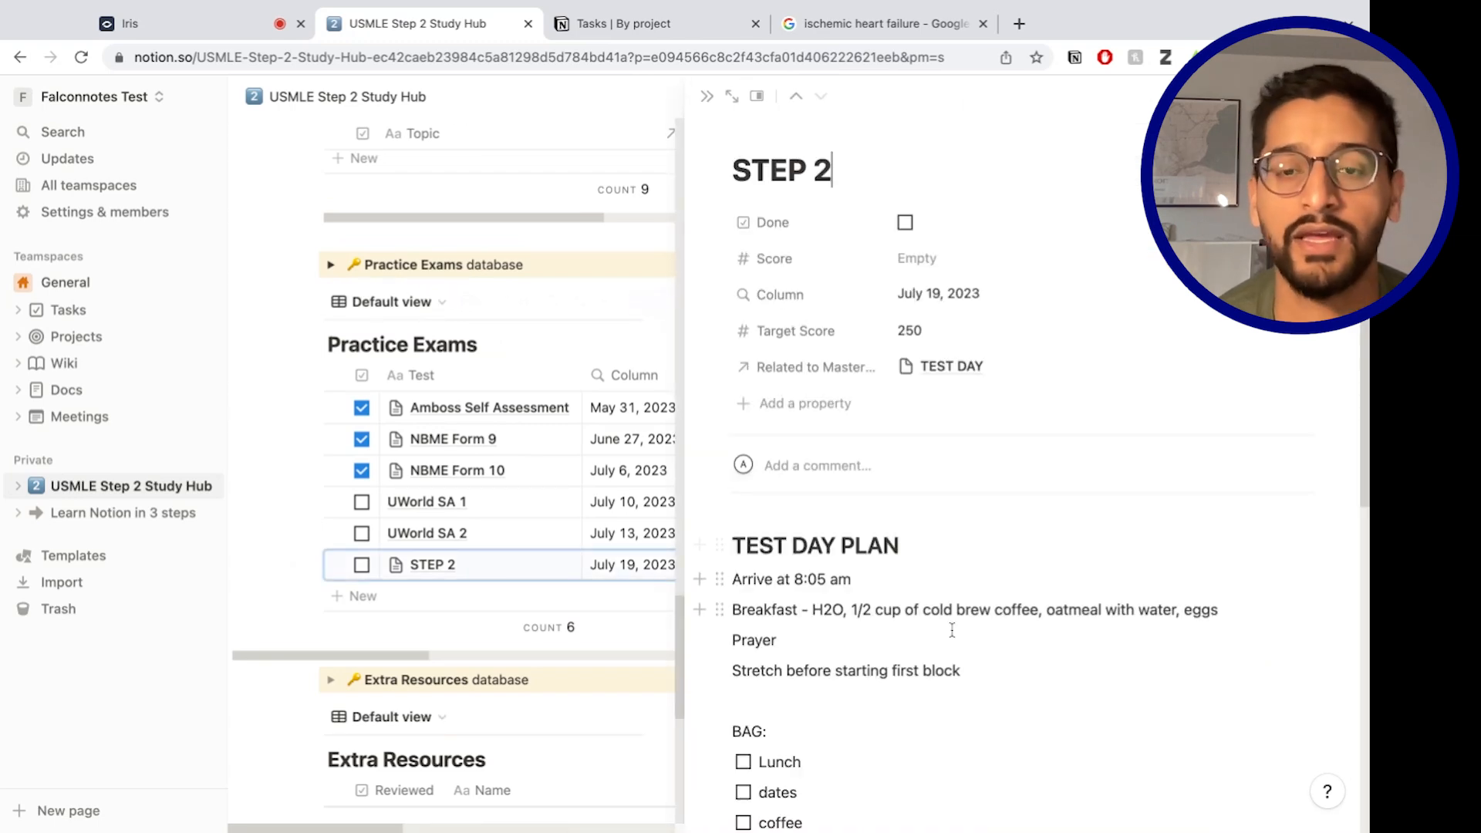
scroll(949, 632, down, 5)
scroll(918, 650, up, 5)
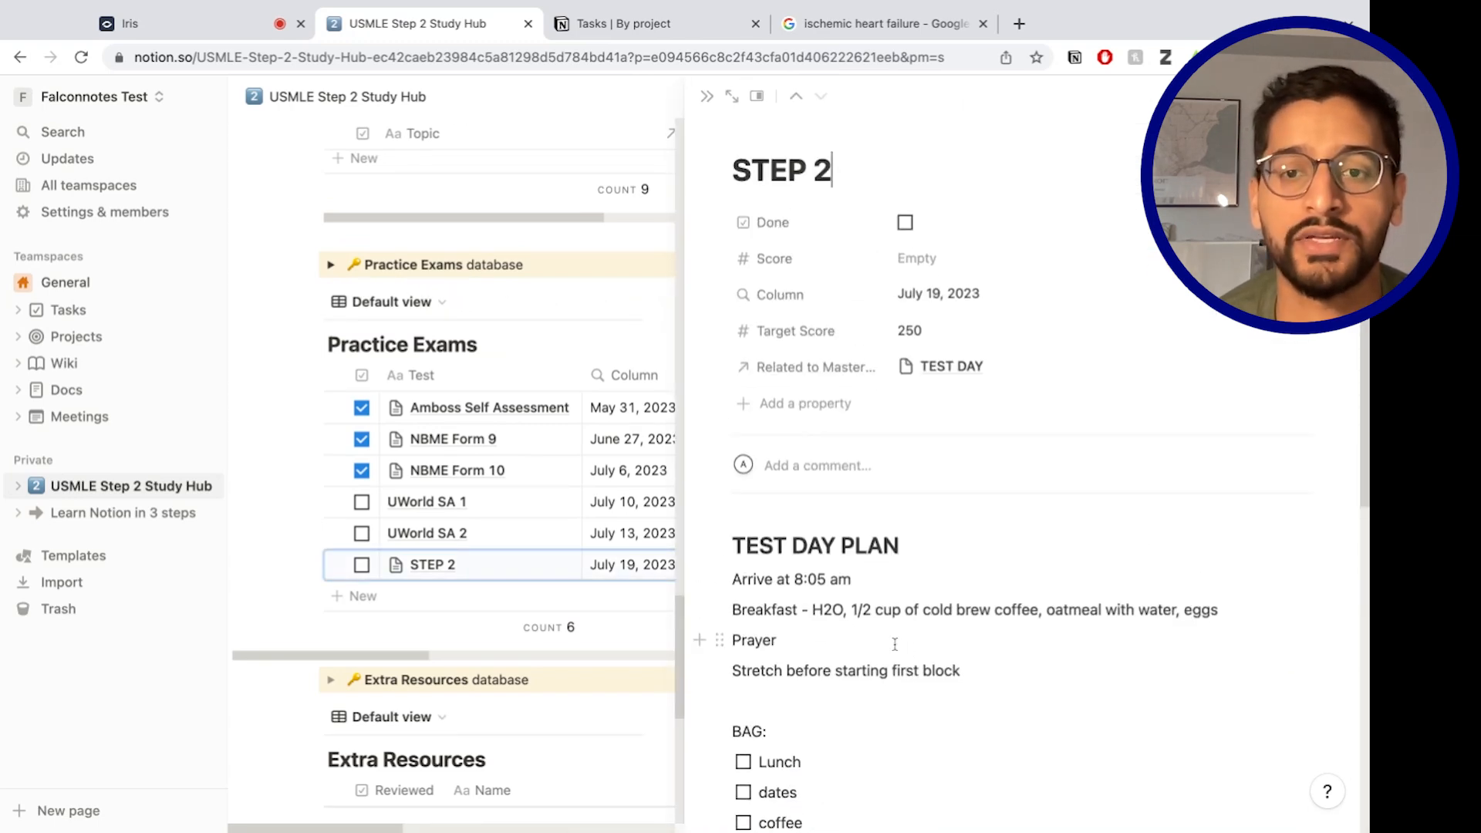
scroll(831, 627, down, 2)
scroll(831, 627, down, 3)
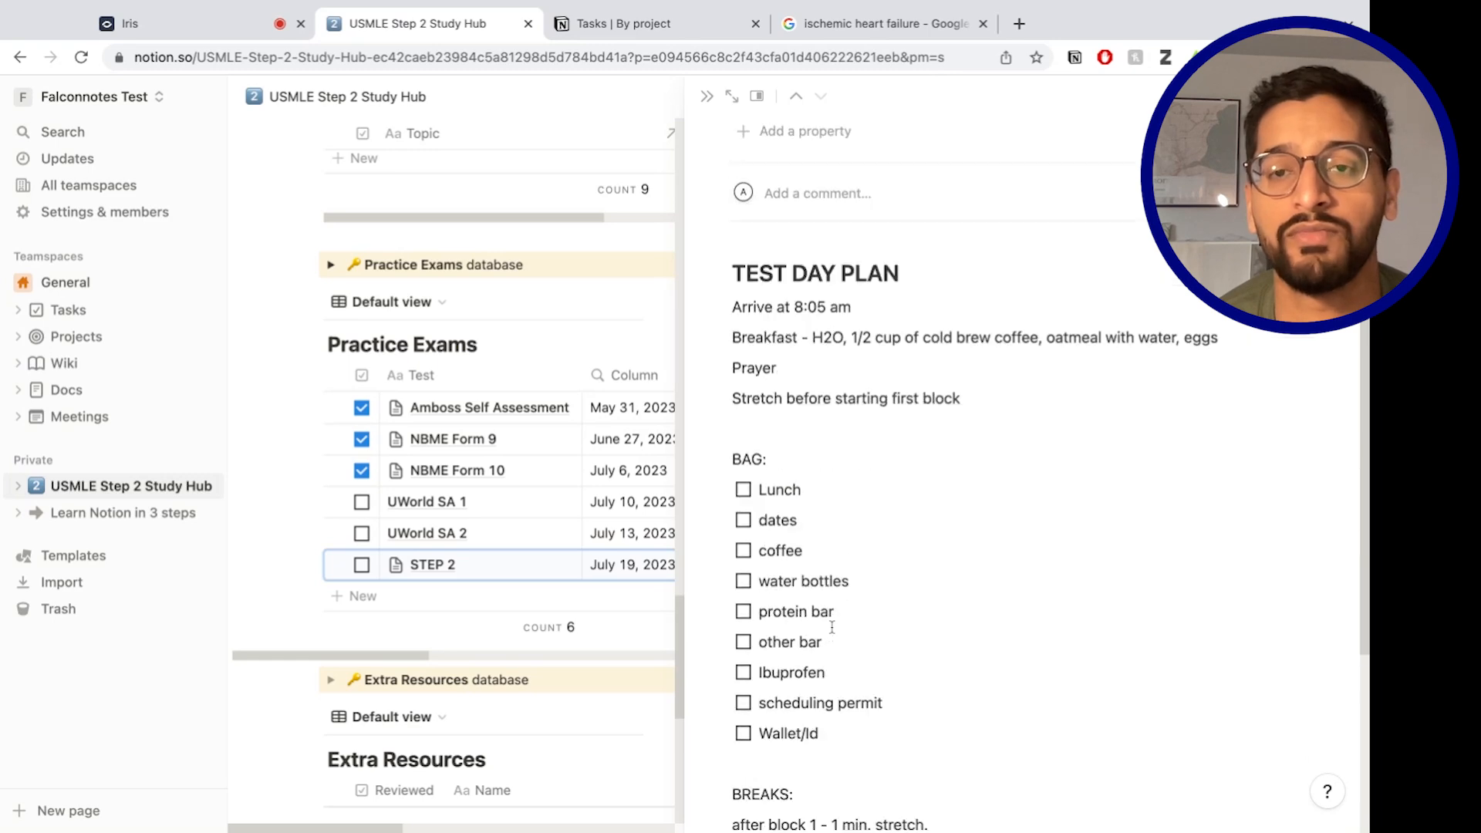
scroll(1003, 494, up, 5)
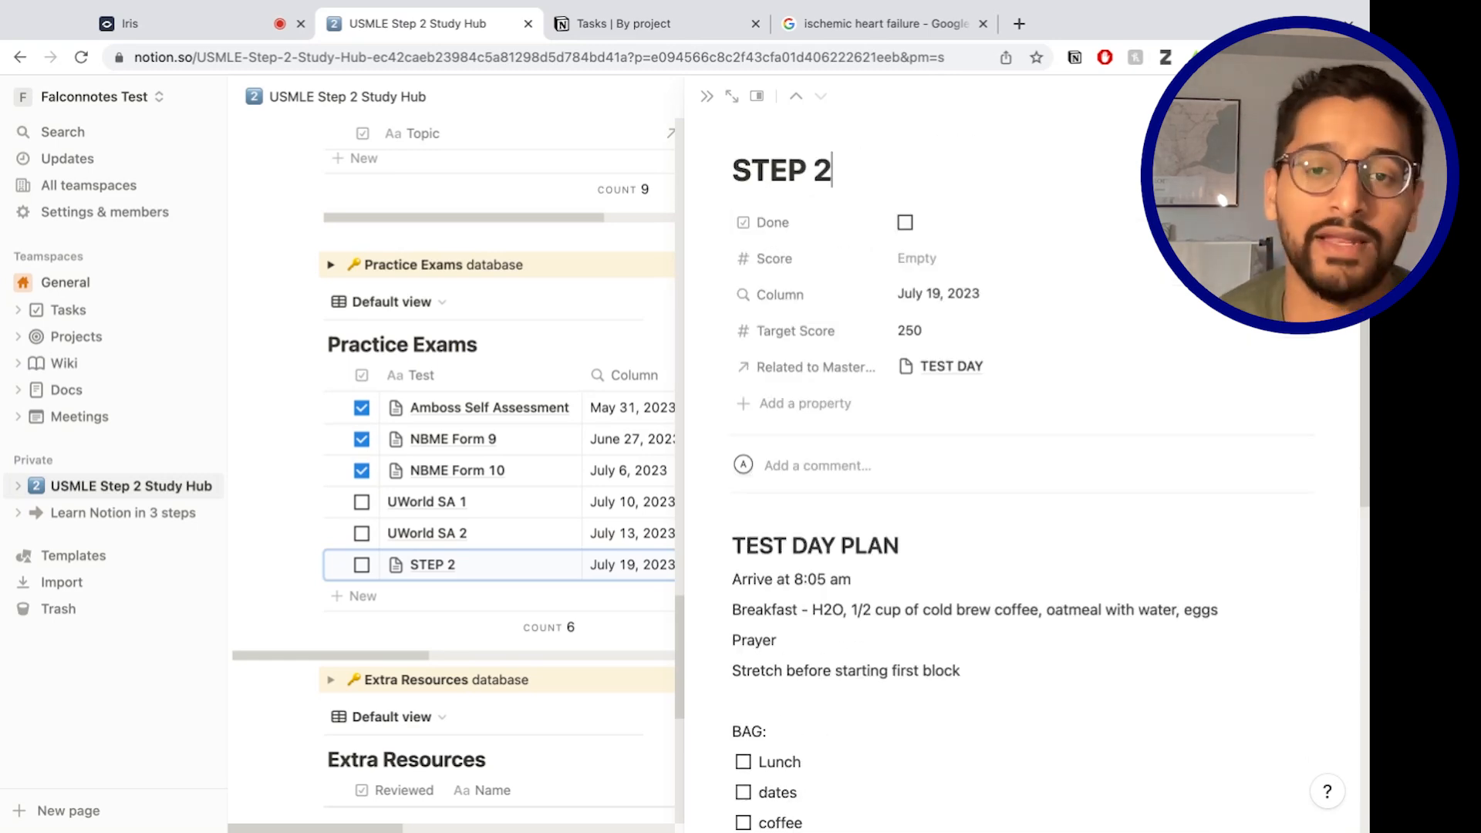
scroll(835, 711, down, 10)
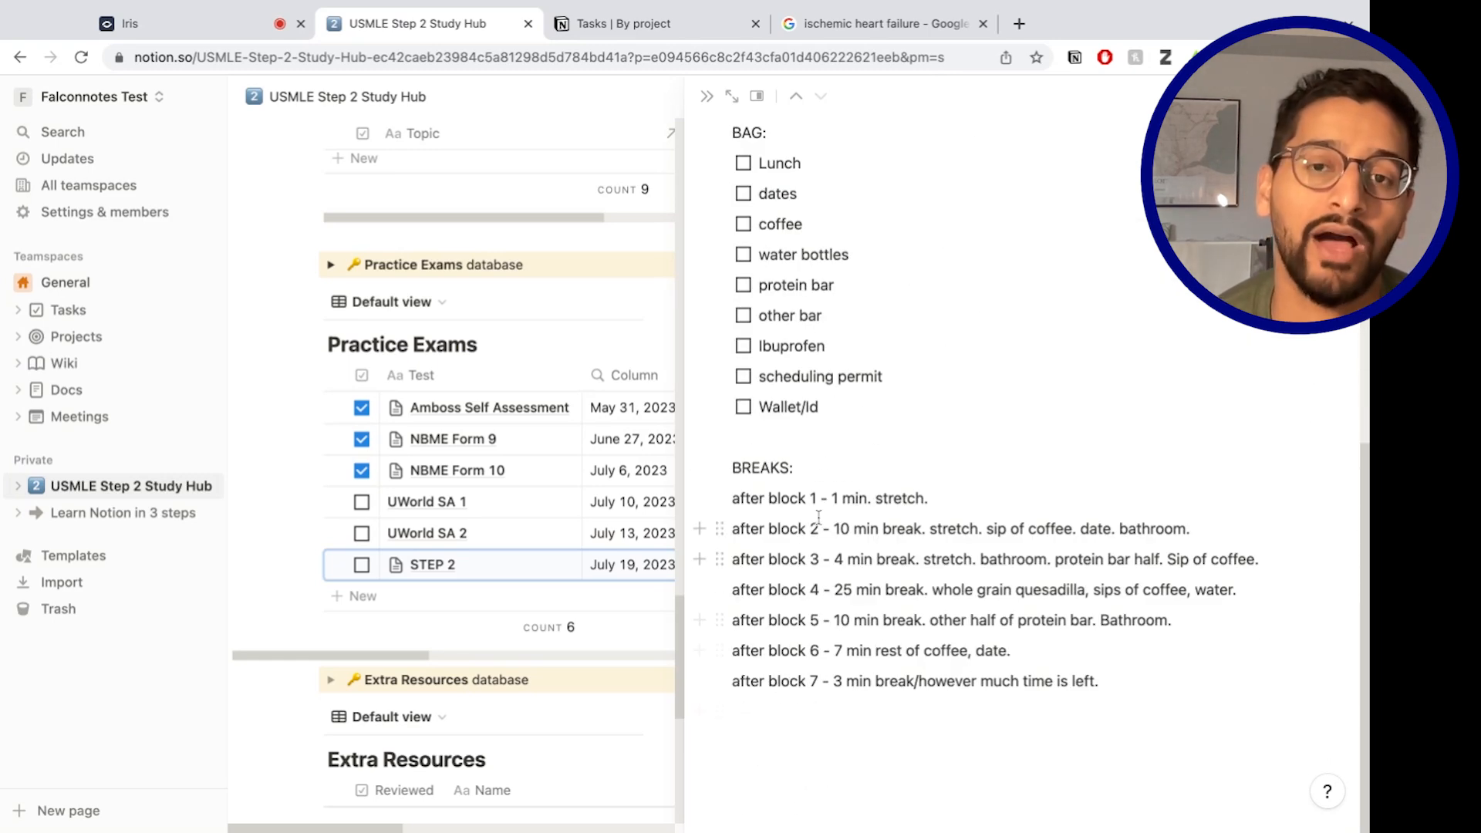
scroll(818, 516, up, 4)
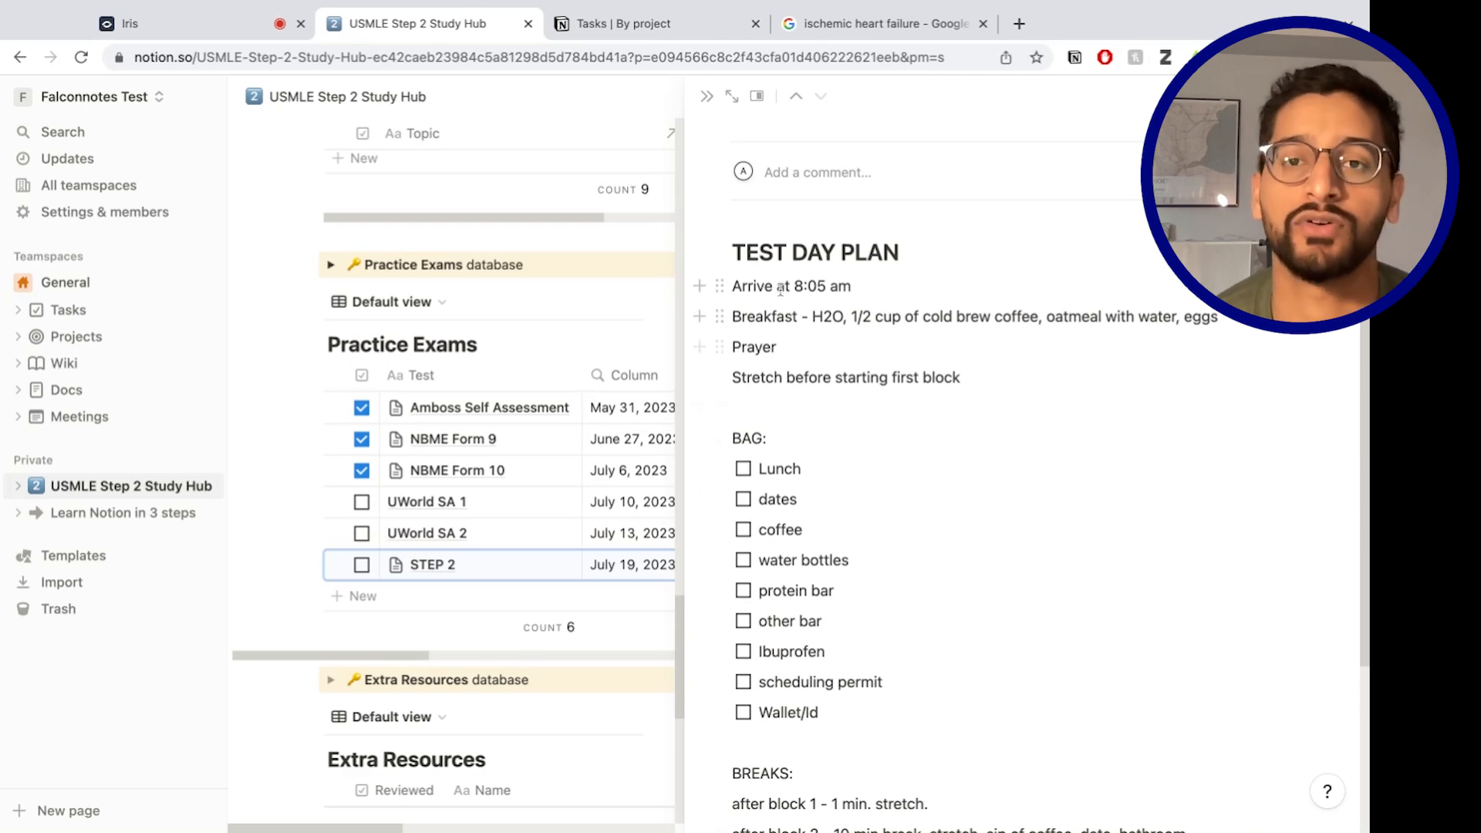
scroll(915, 441, up, 1)
scroll(863, 459, down, 5)
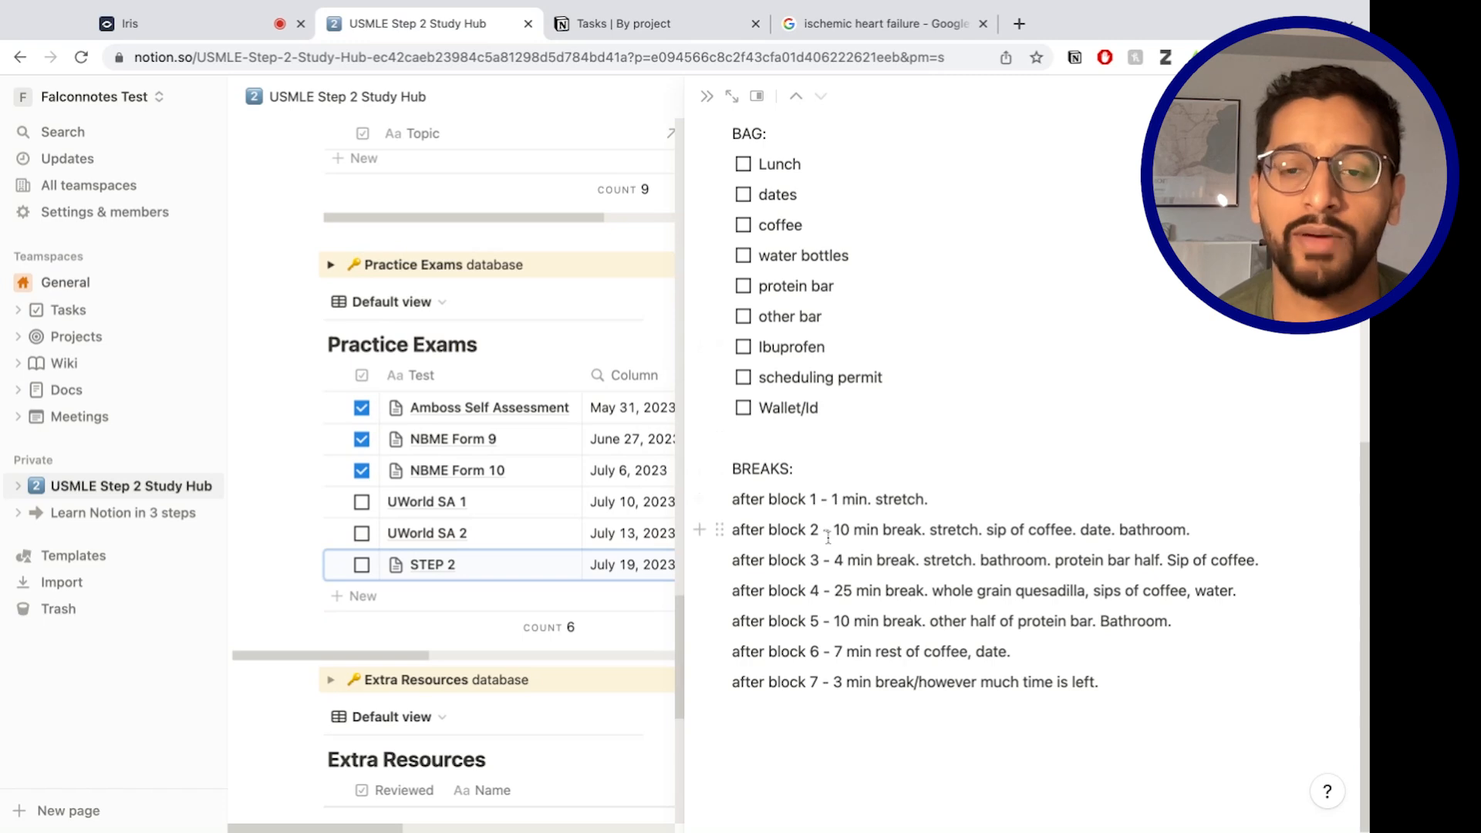
Close the STEP 2 page and scroll the hub down to Extra Resources and Misc Notes.
click(706, 98)
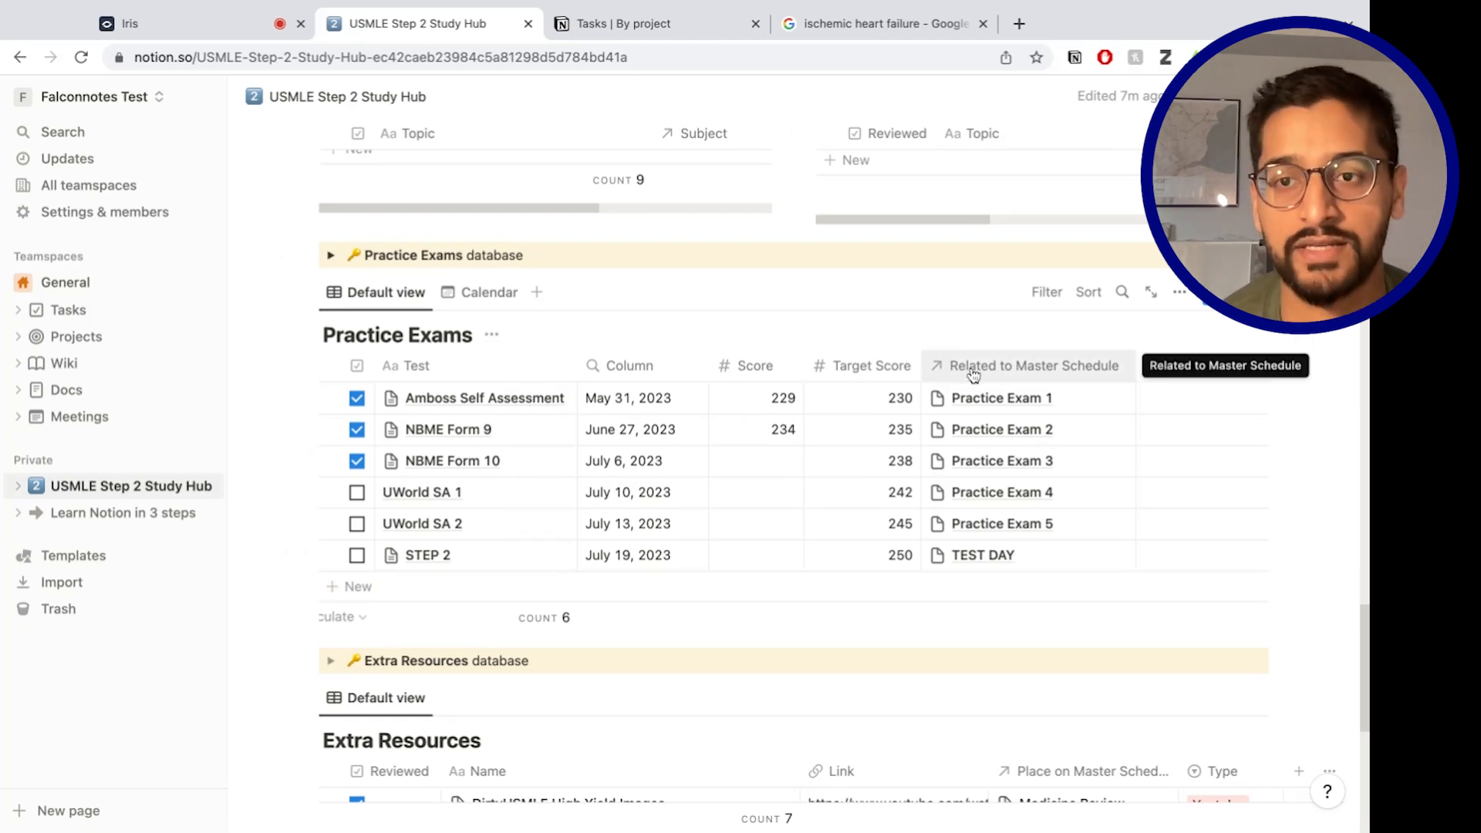
scroll(796, 612, up, 20)
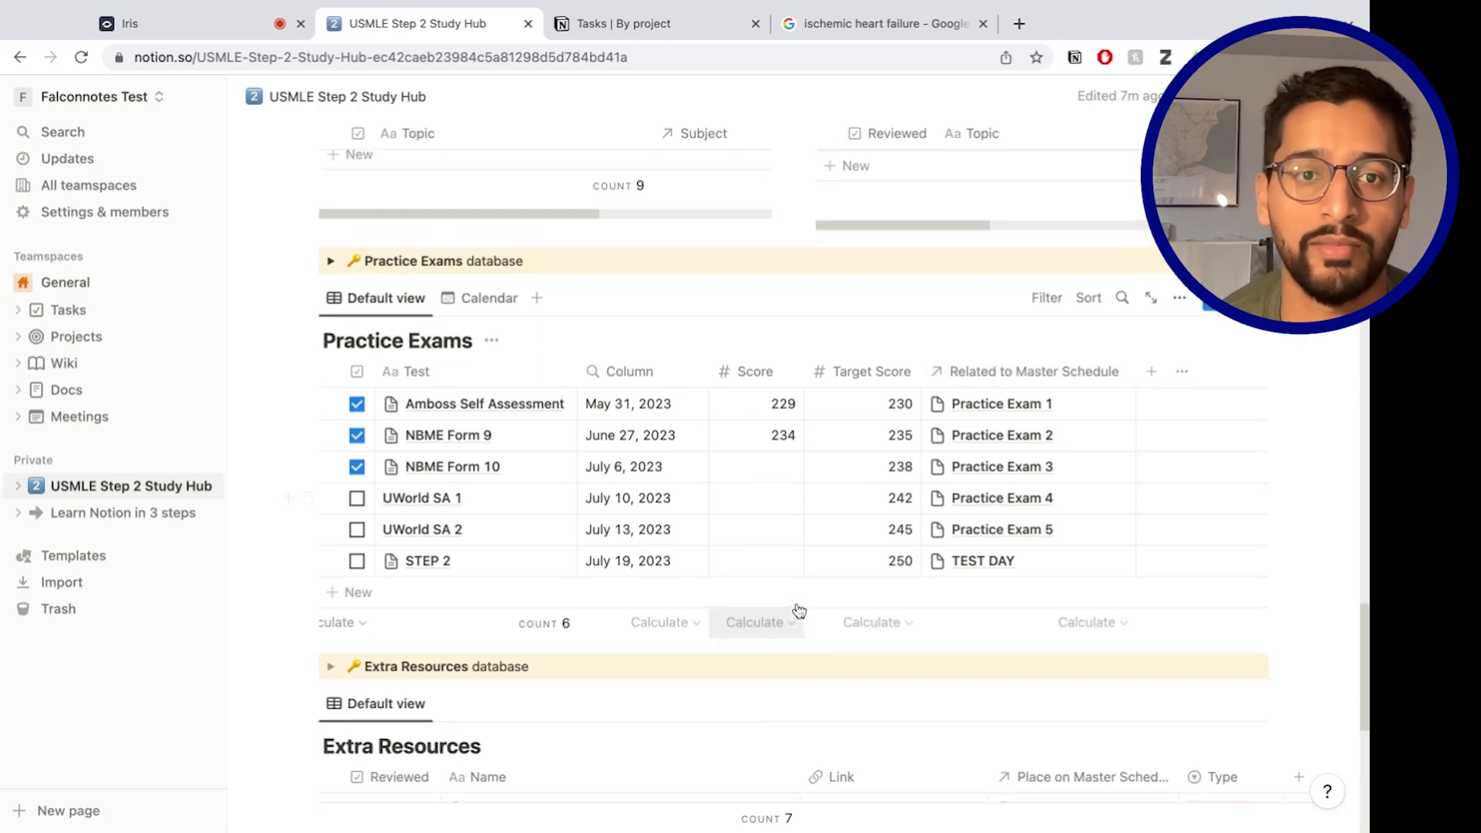
scroll(791, 610, down, 15)
scroll(791, 610, up, 5)
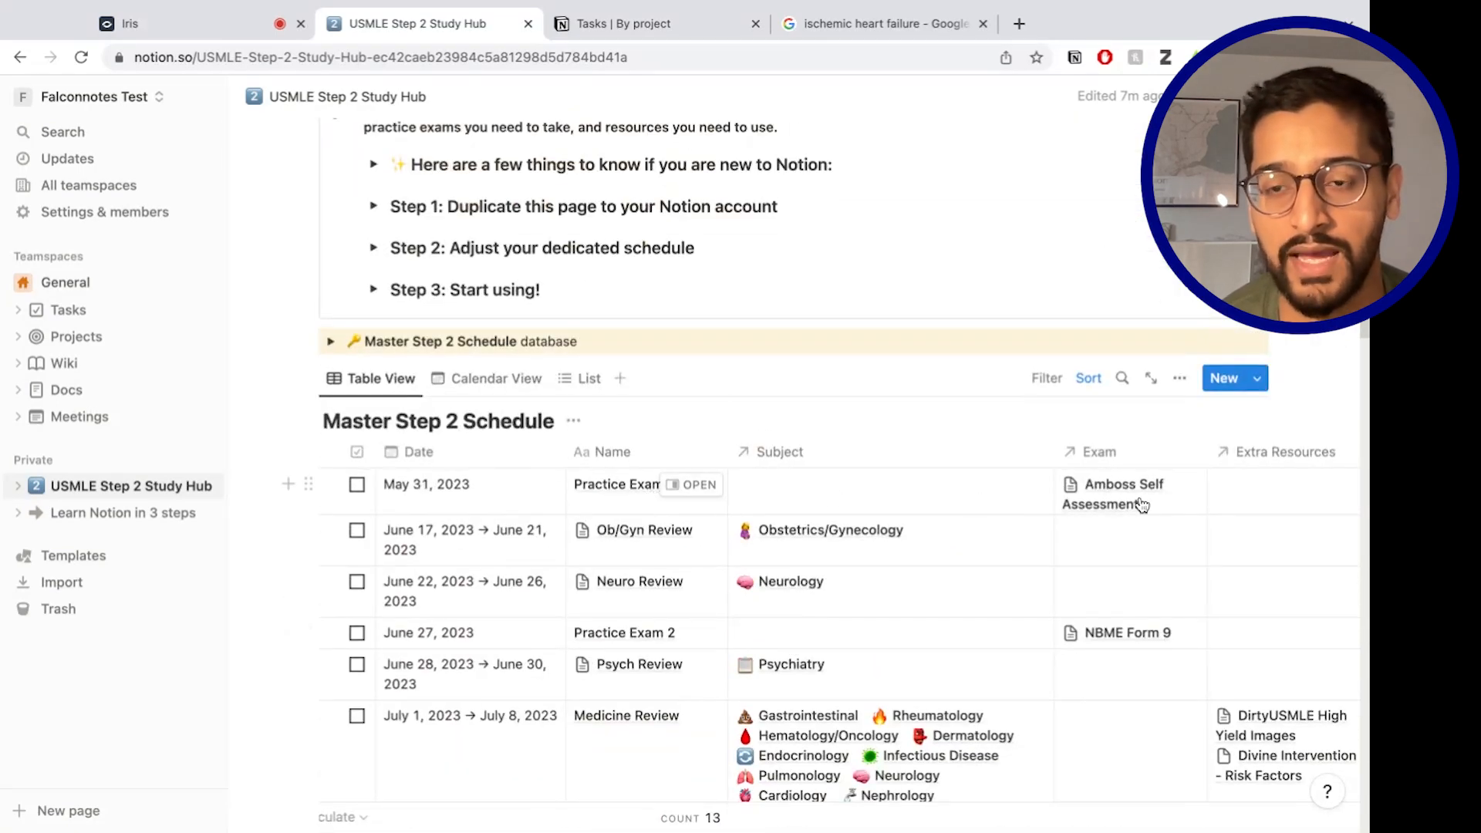
scroll(797, 763, down, 20)
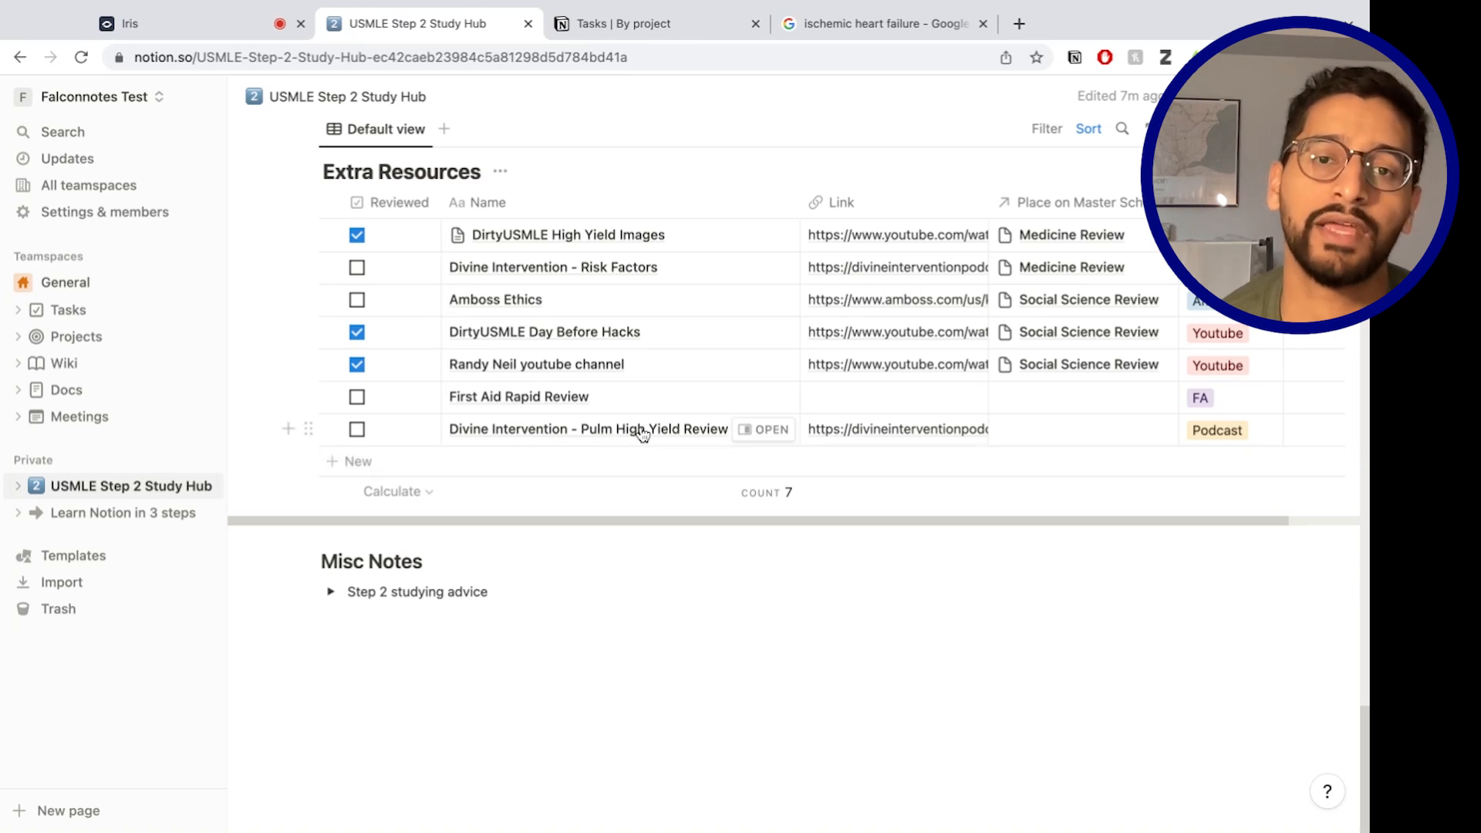
Set the Pulm High Yield Review's Place on Master Schedule to Medicine Review.
click(1043, 432)
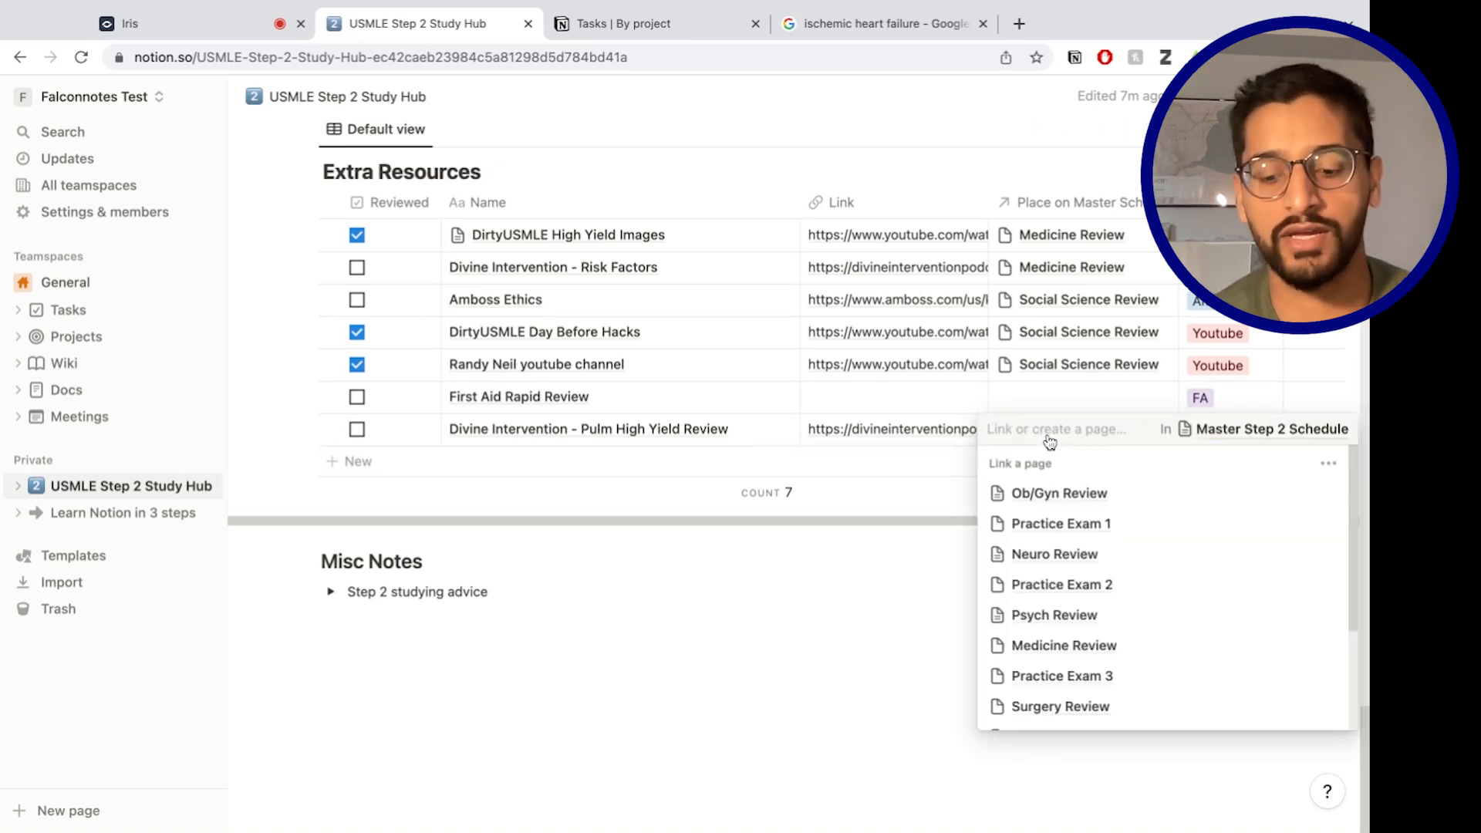
text(medicin)
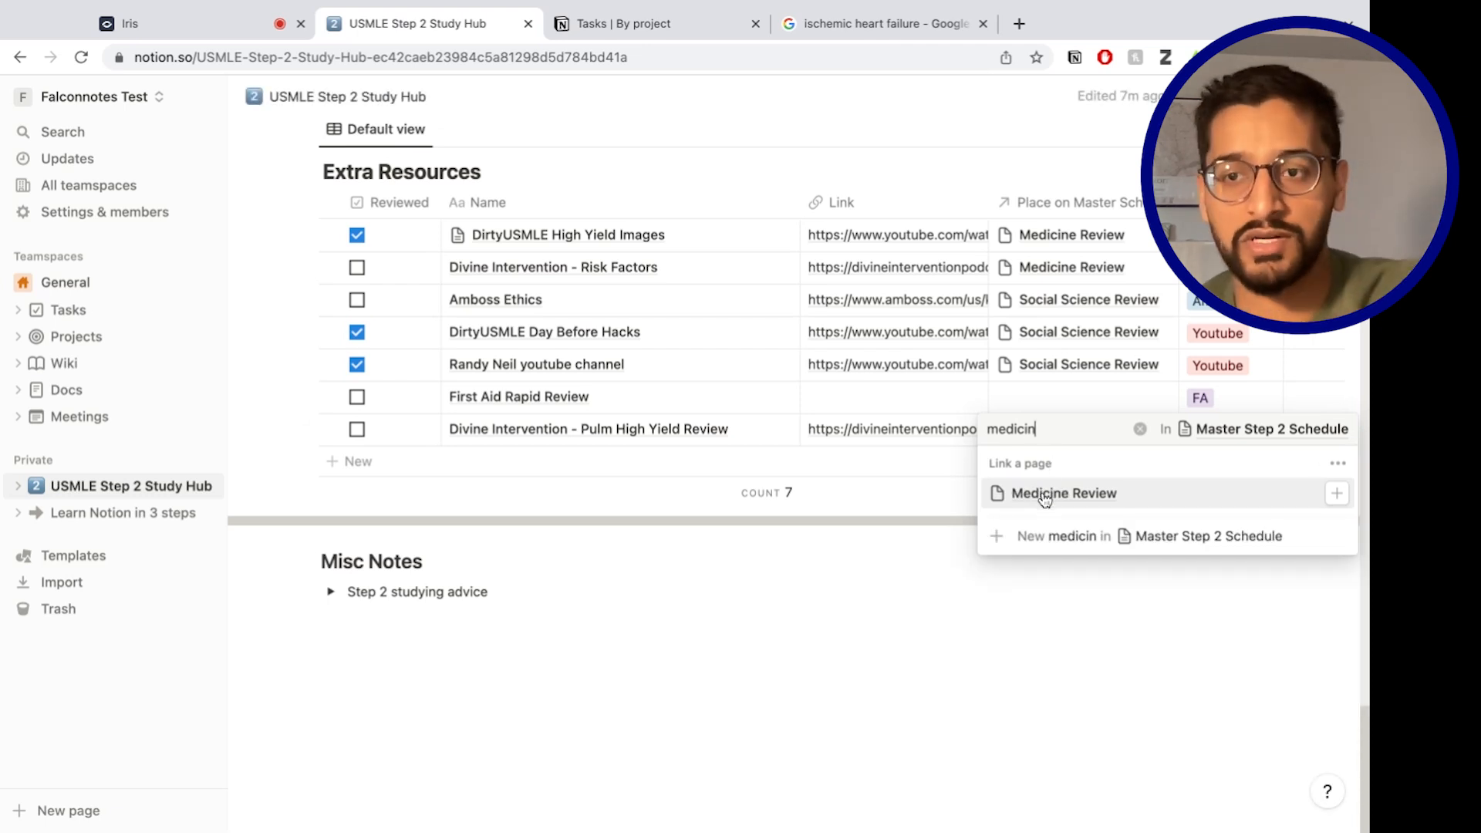
key(Return)
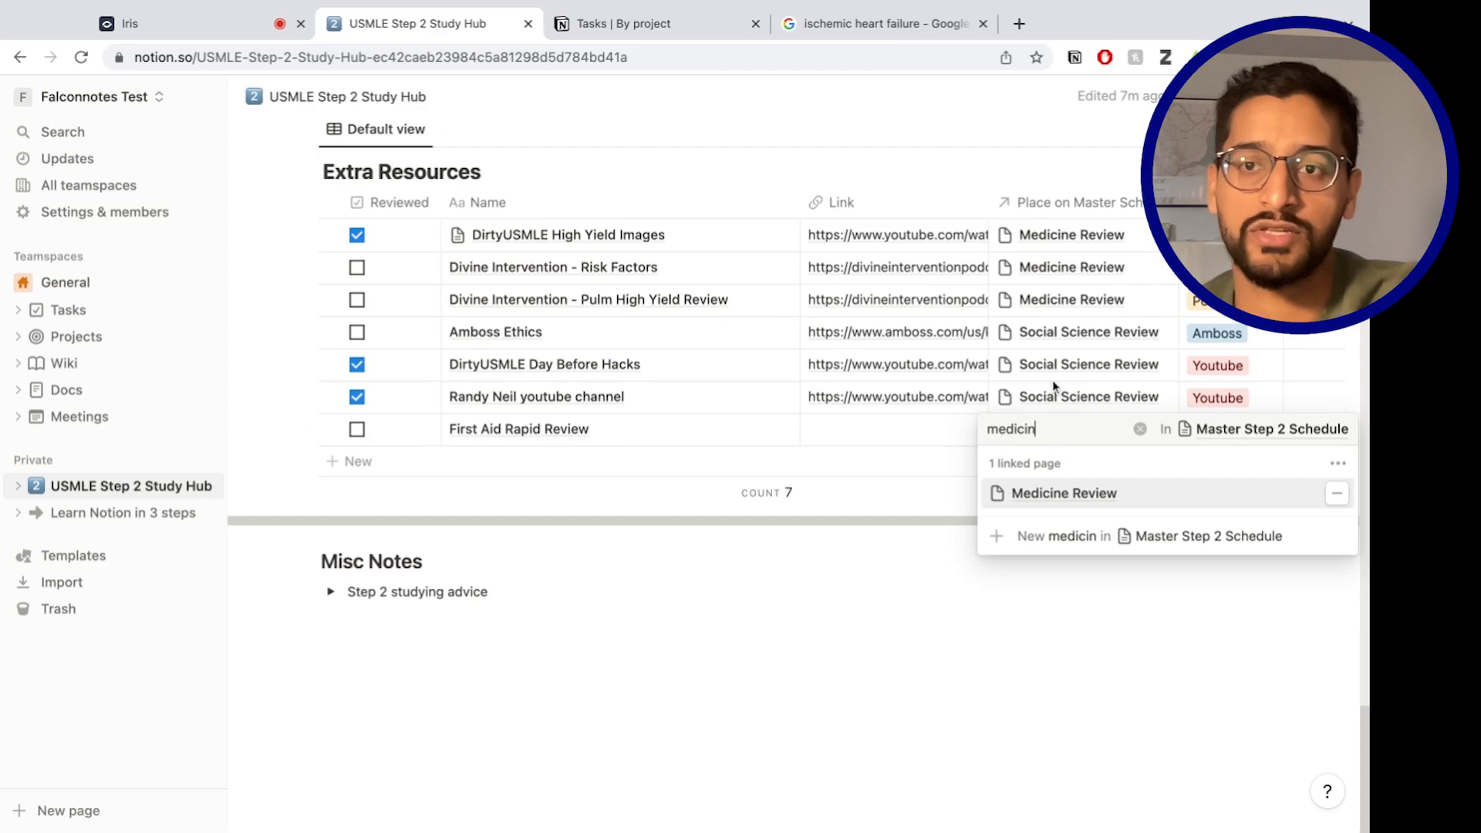
click(922, 493)
Scroll through the Extra Resources table down to the Misc Notes section.
scroll(1005, 380, up, 20)
scroll(1003, 404, down, 12)
scroll(1004, 403, up, 3)
scroll(1002, 404, down, 1)
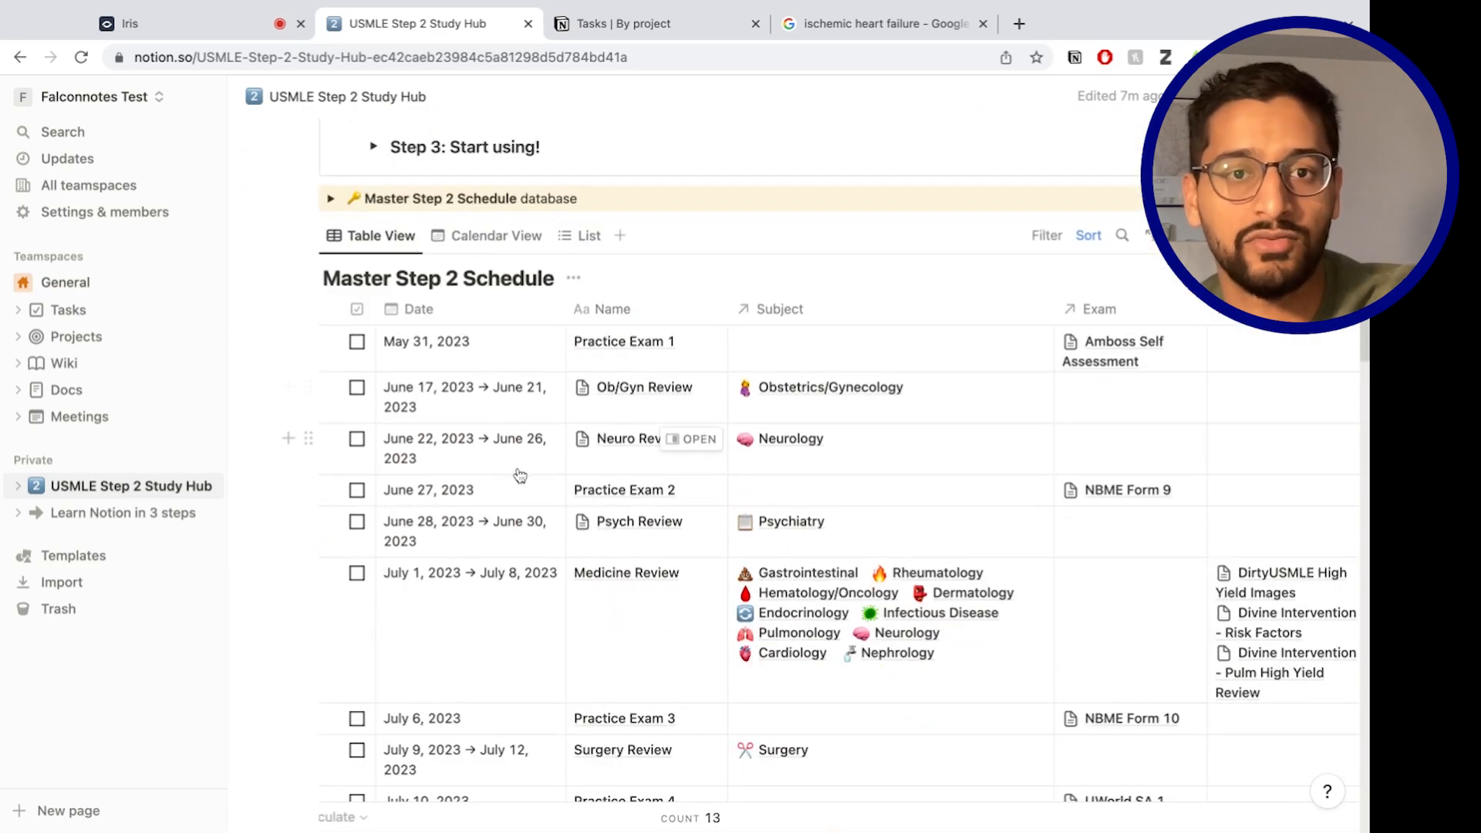
scroll(586, 495, down, 1)
scroll(1023, 603, right, 1)
scroll(1023, 603, right, 2)
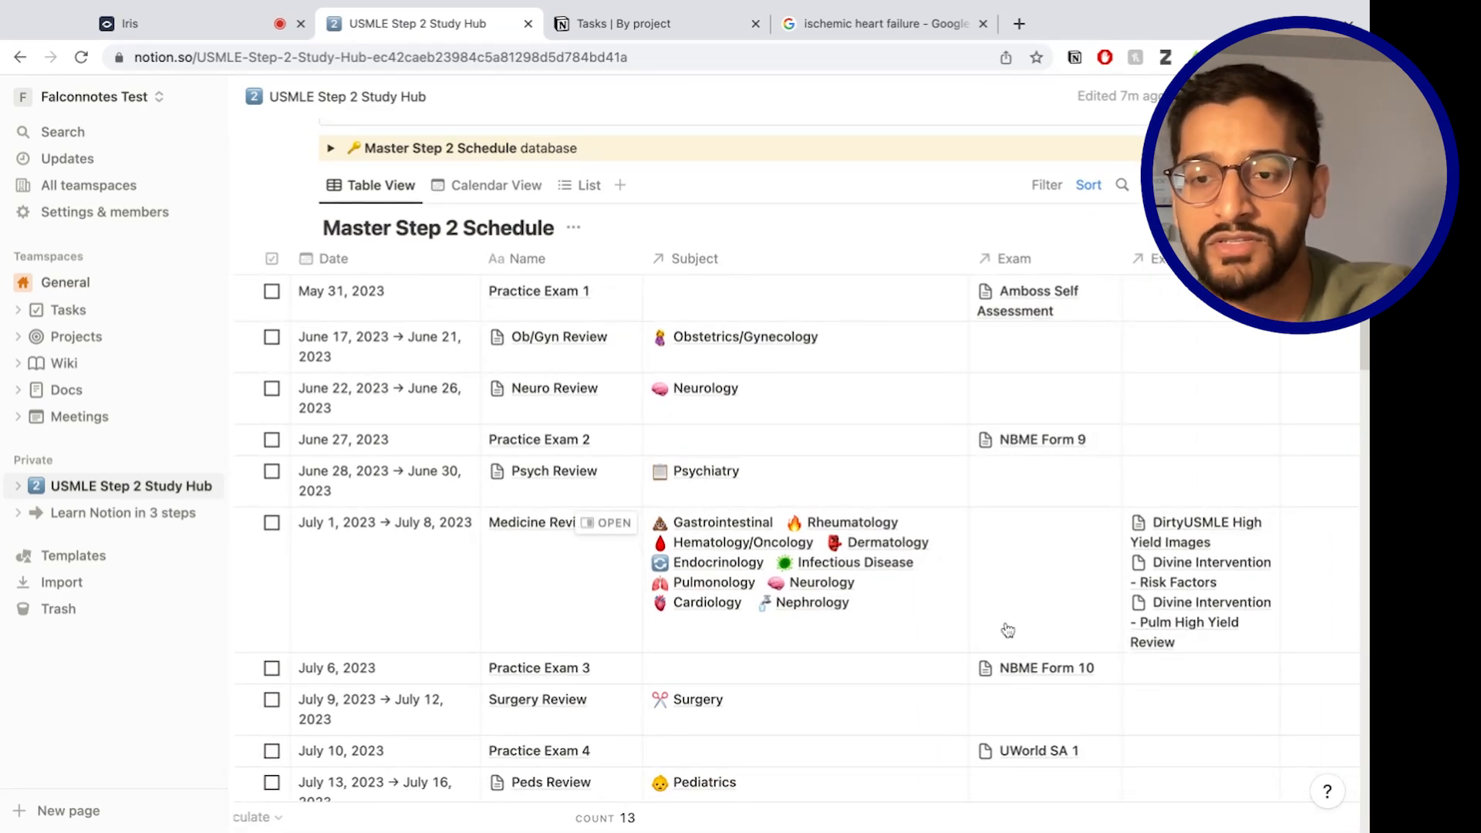
scroll(563, 572, down, 15)
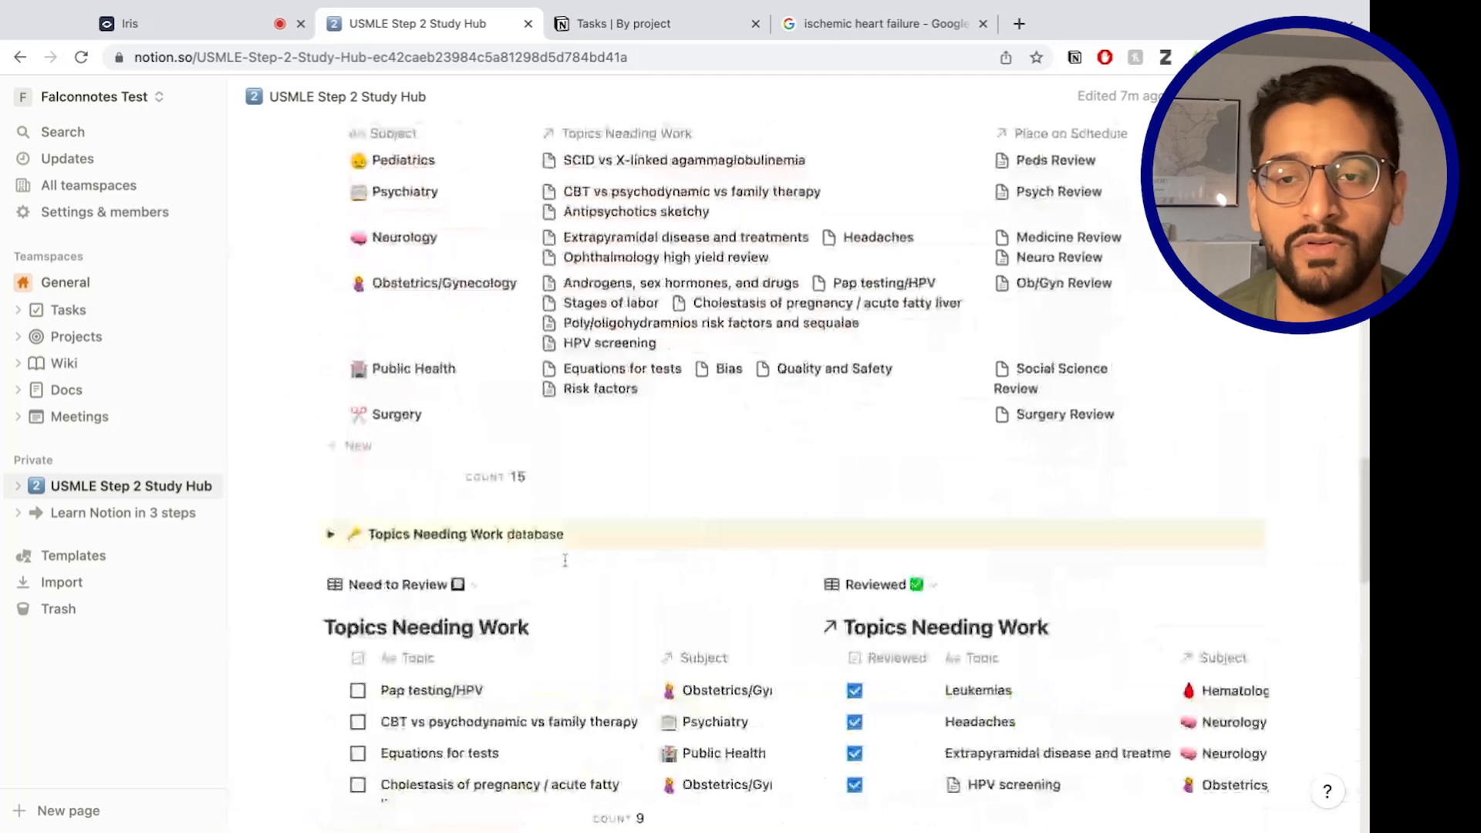
scroll(562, 572, down, 8)
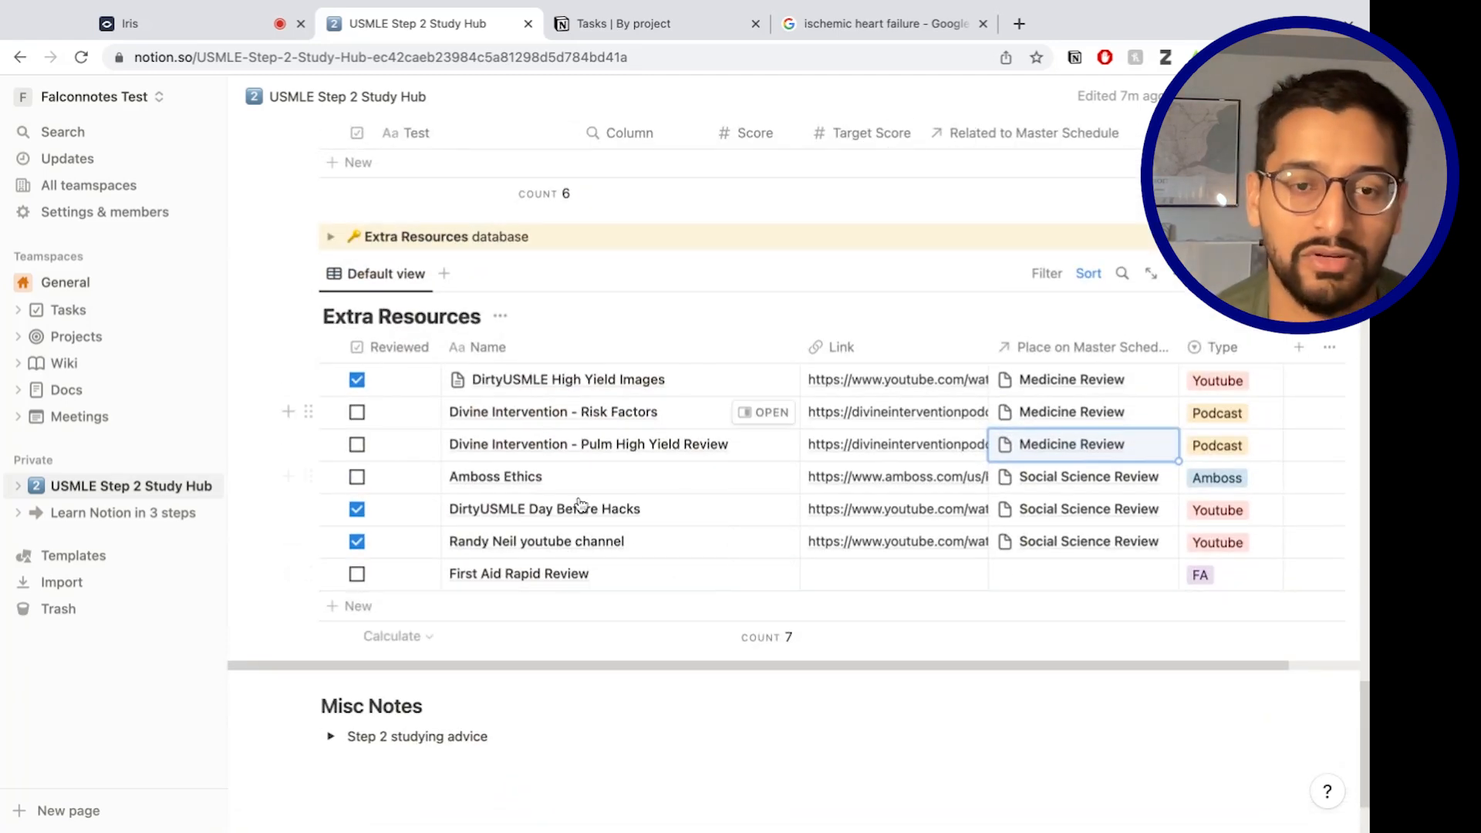
scroll(511, 619, down, 2)
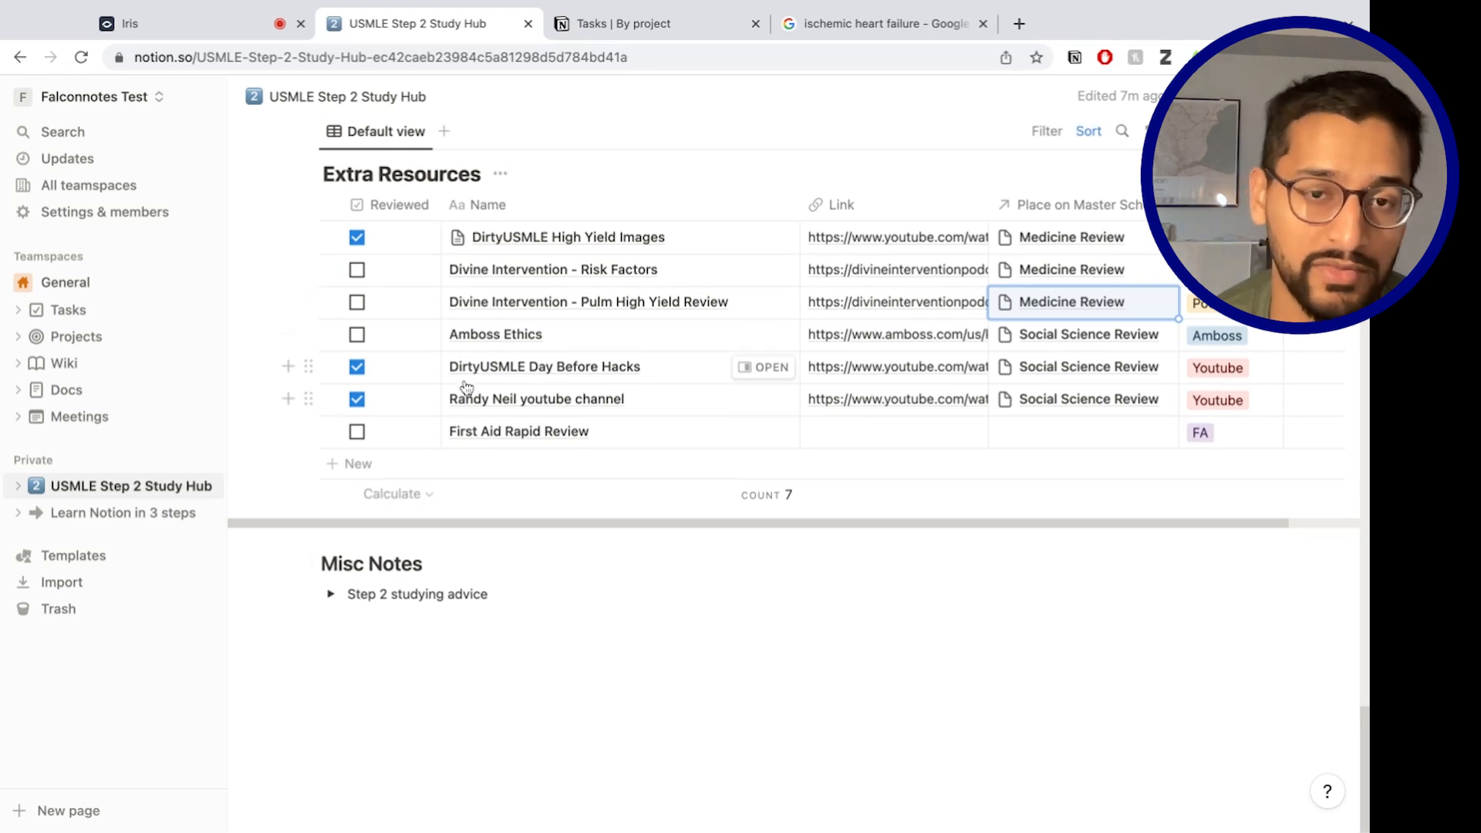
Expand the Step 2 studying advice toggle, briefly view the Anking Step 2 Strategy videos, then return to the top.
click(330, 595)
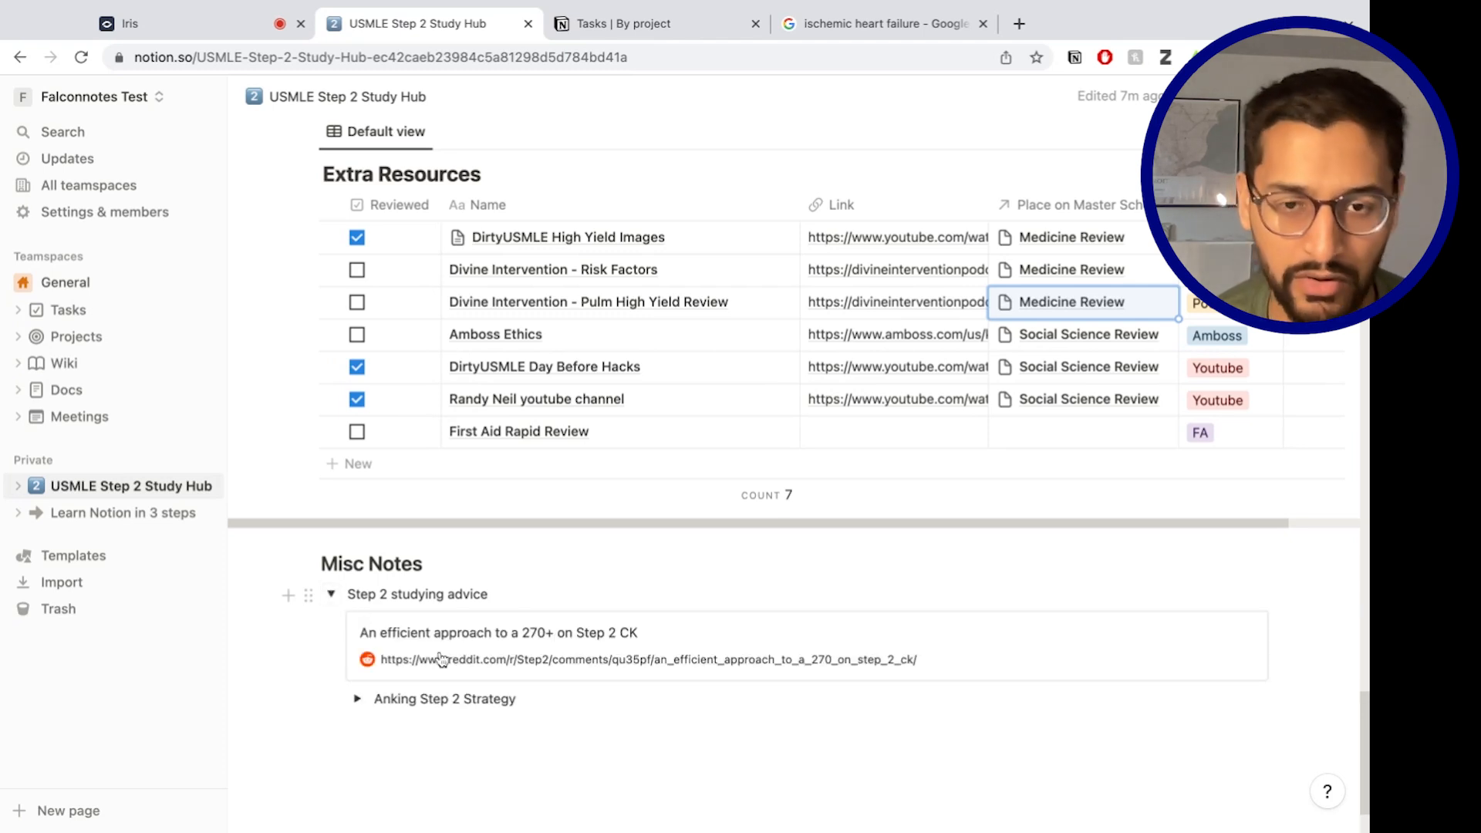
click(357, 700)
scroll(357, 704, down, 10)
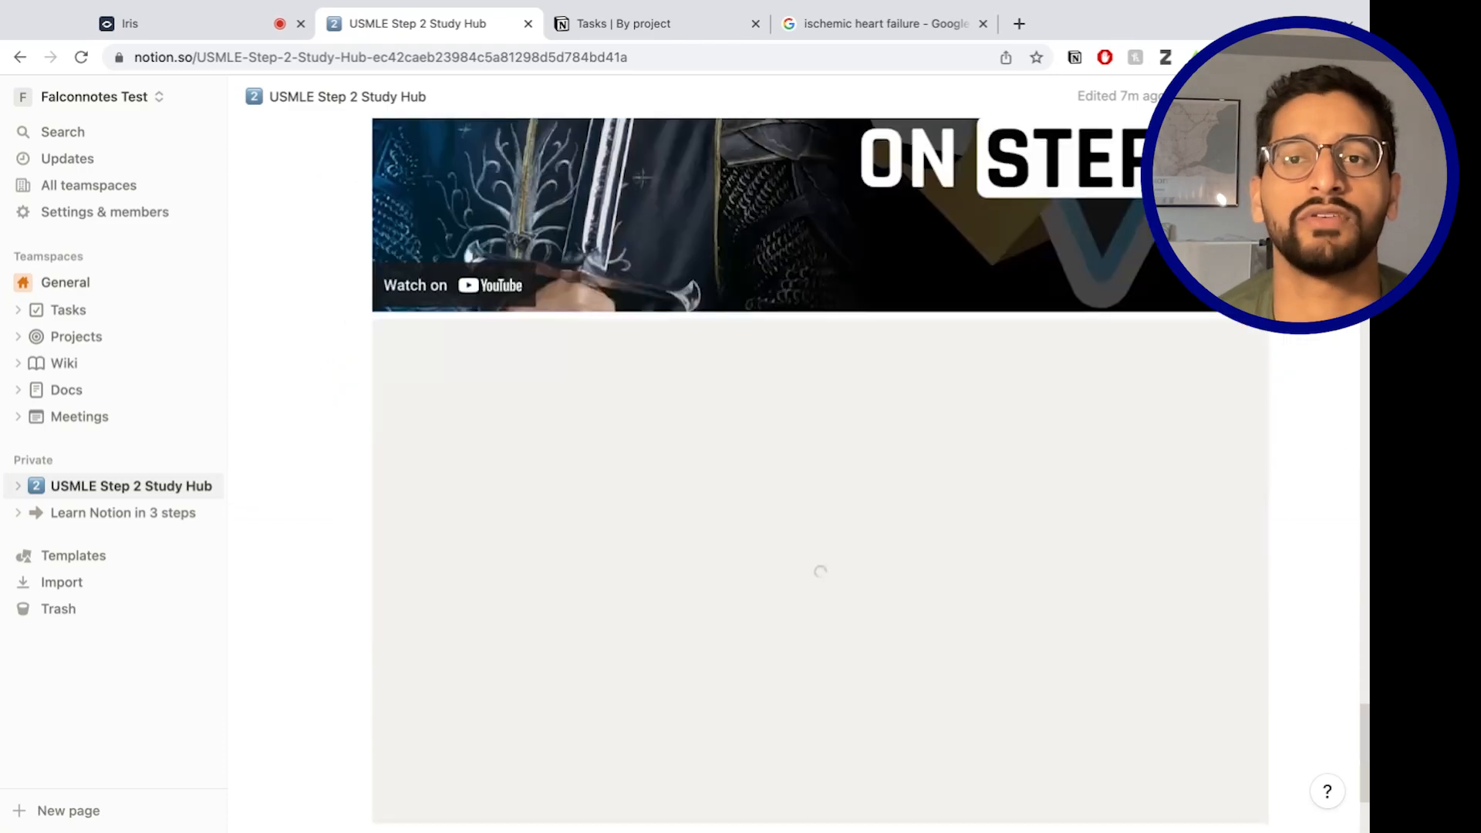
scroll(357, 704, up, 5)
scroll(358, 493, up, 3)
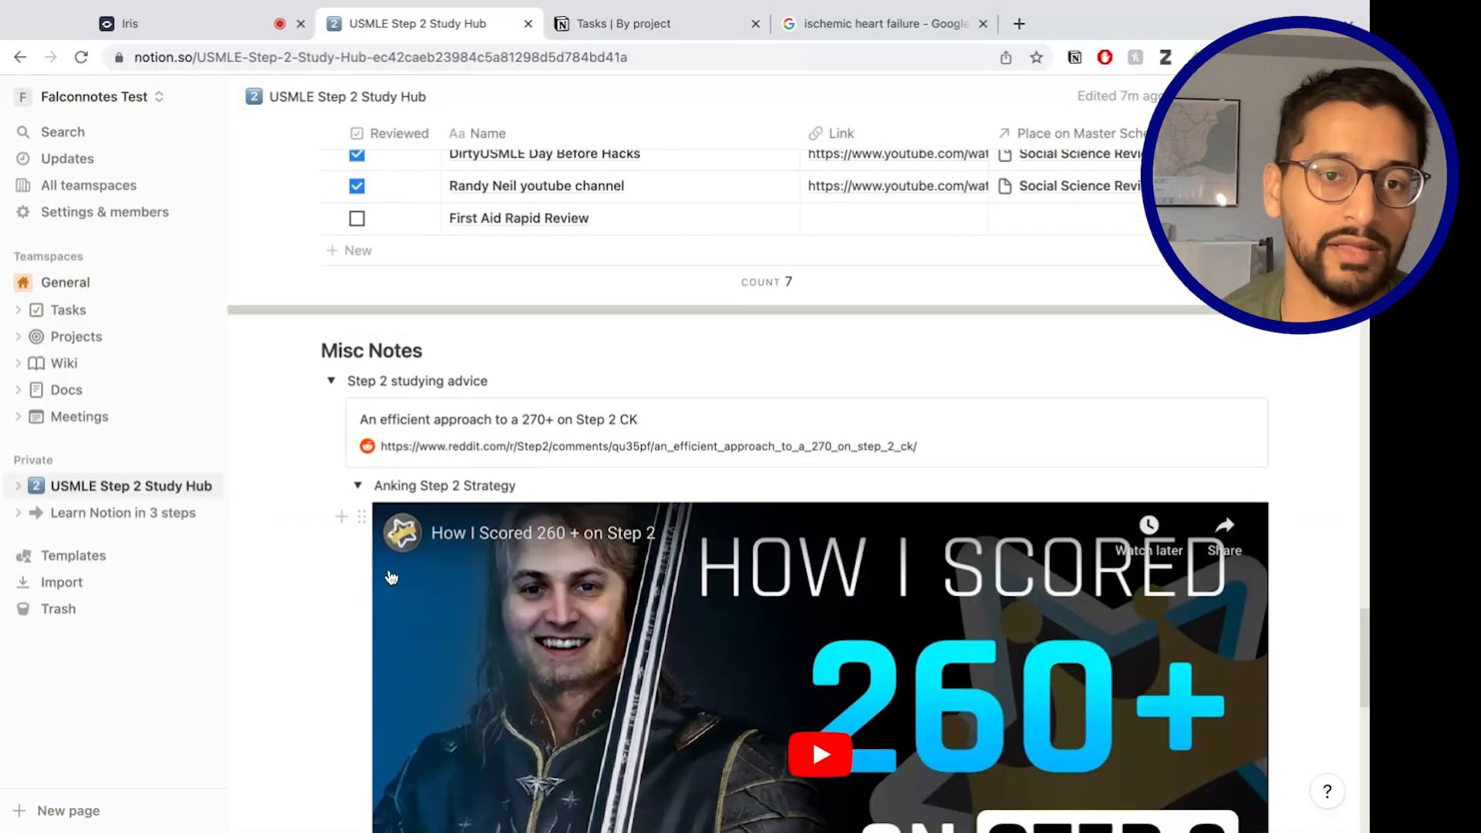
click(359, 494)
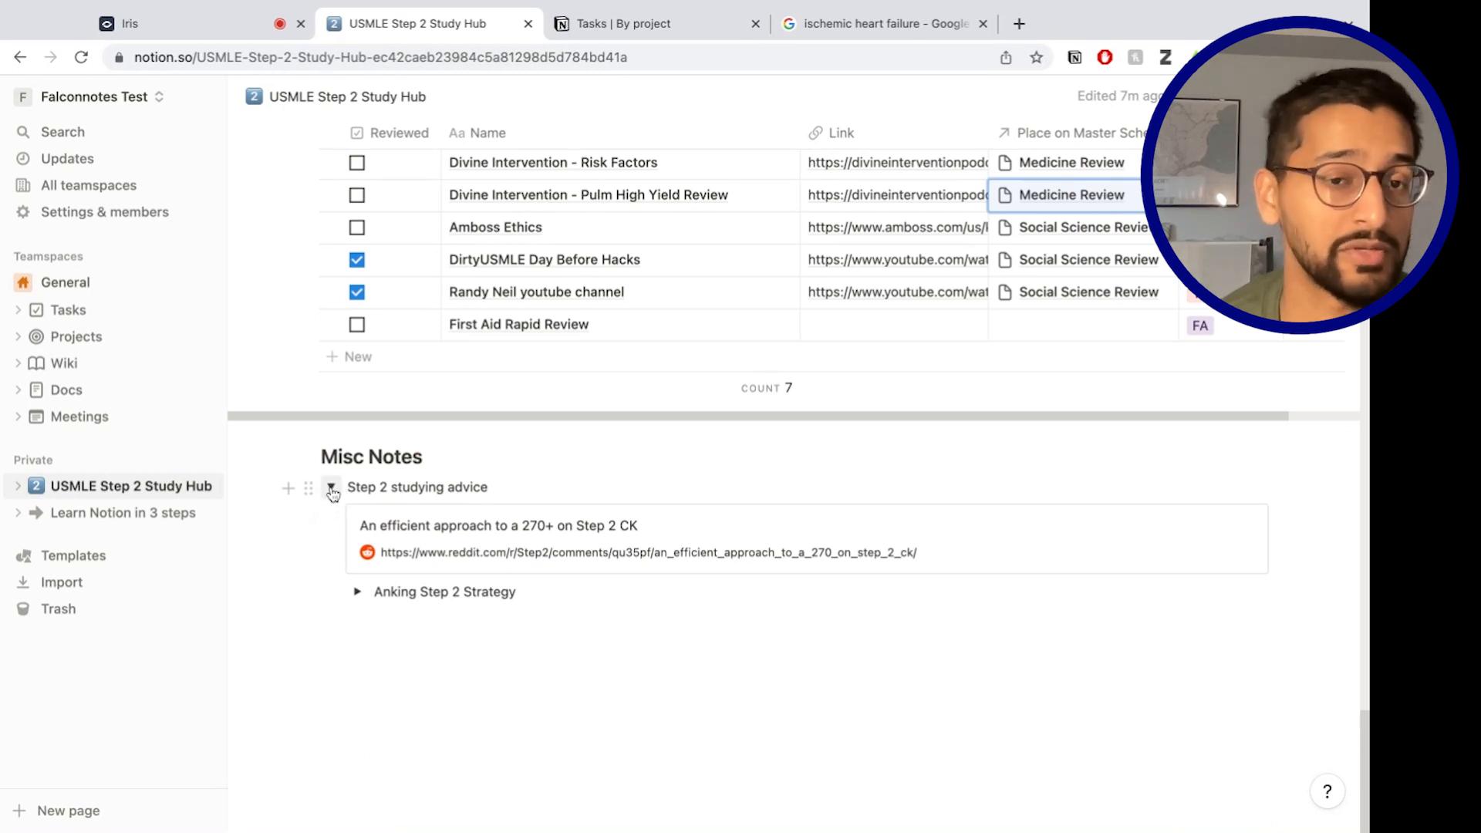
scroll(605, 480, up, 1)
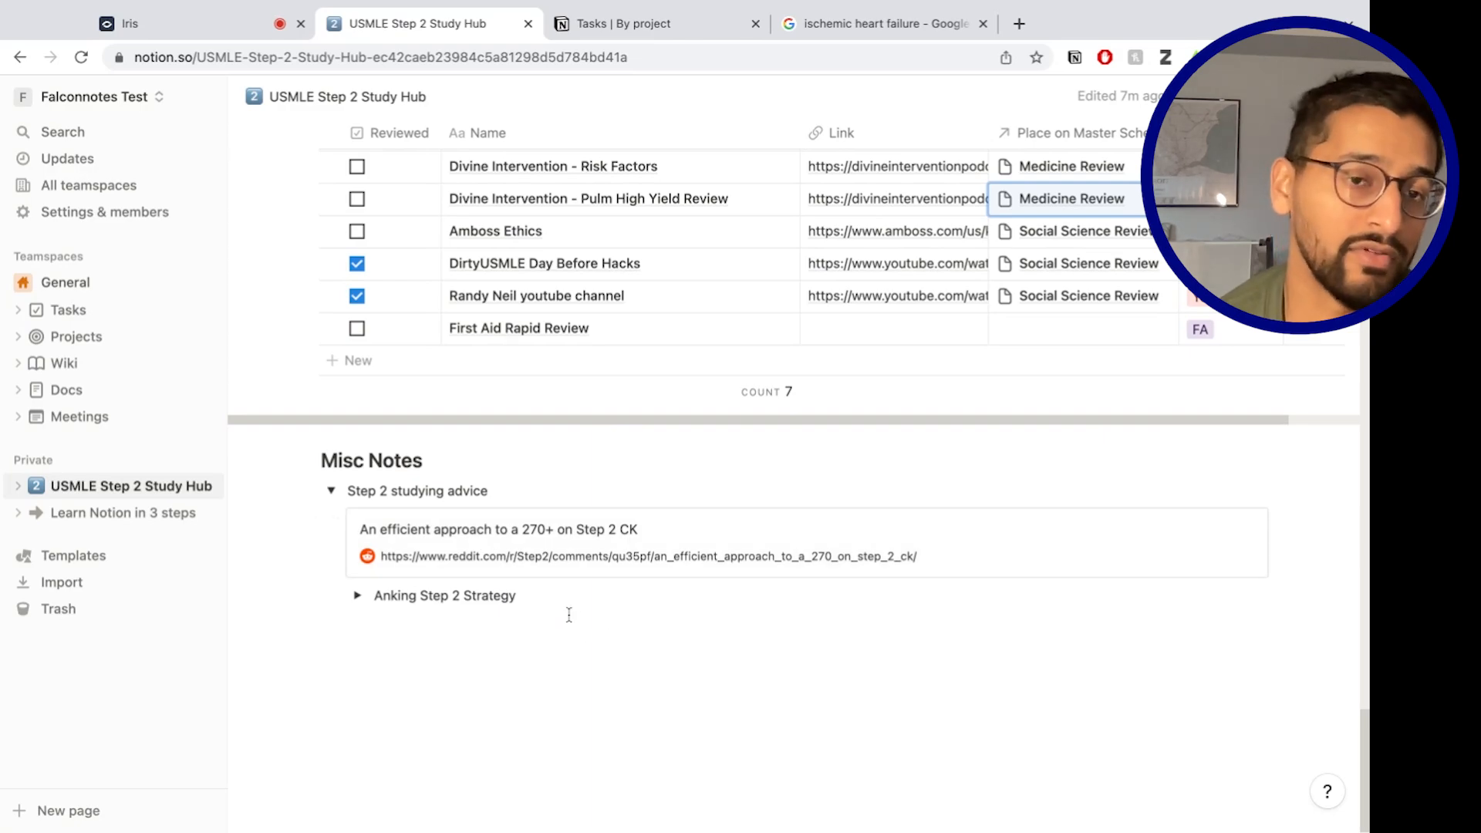
scroll(569, 614, up, 20)
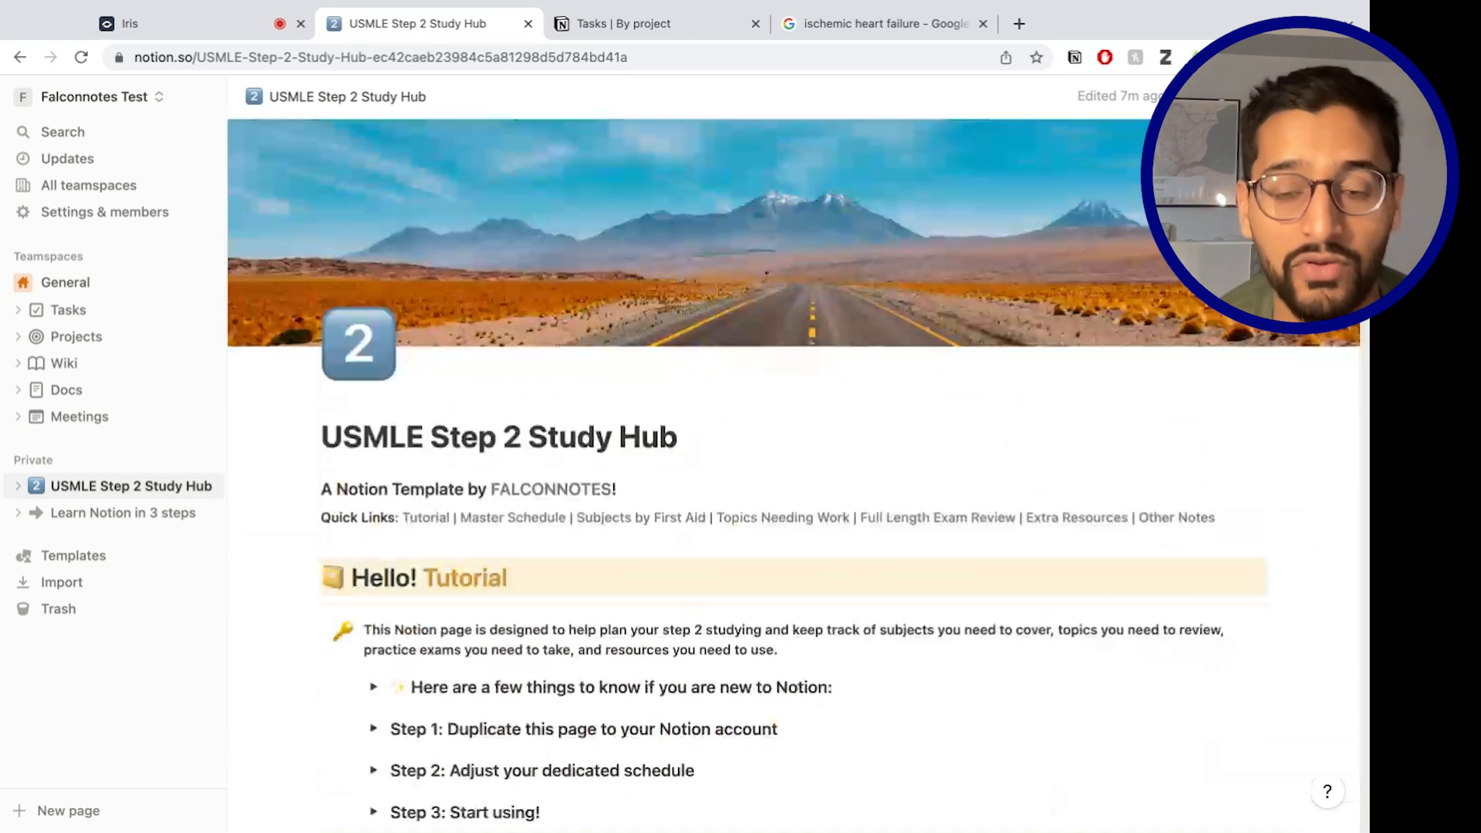
scroll(494, 623, down, 3)
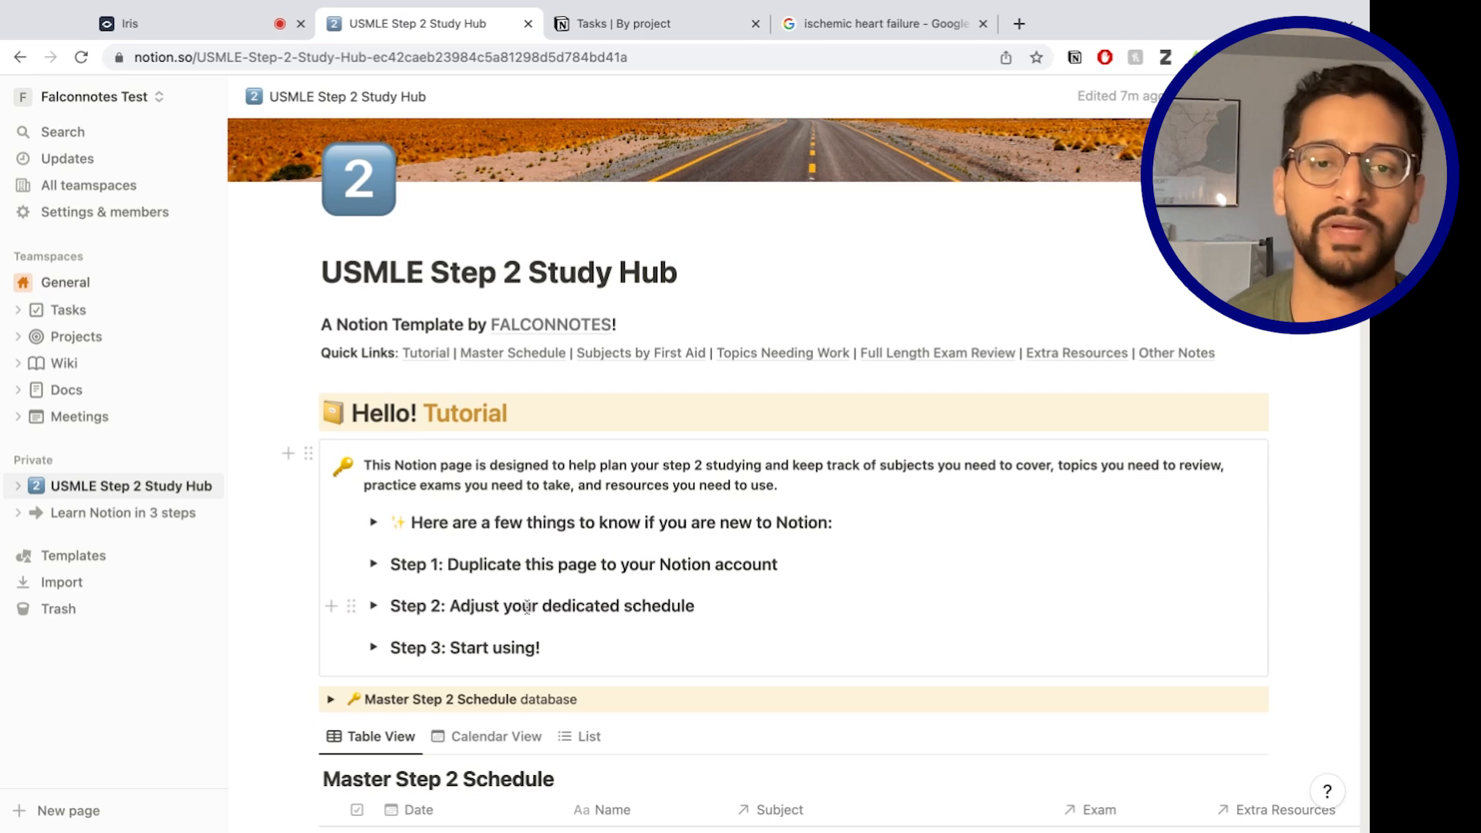
scroll(463, 655, down, 15)
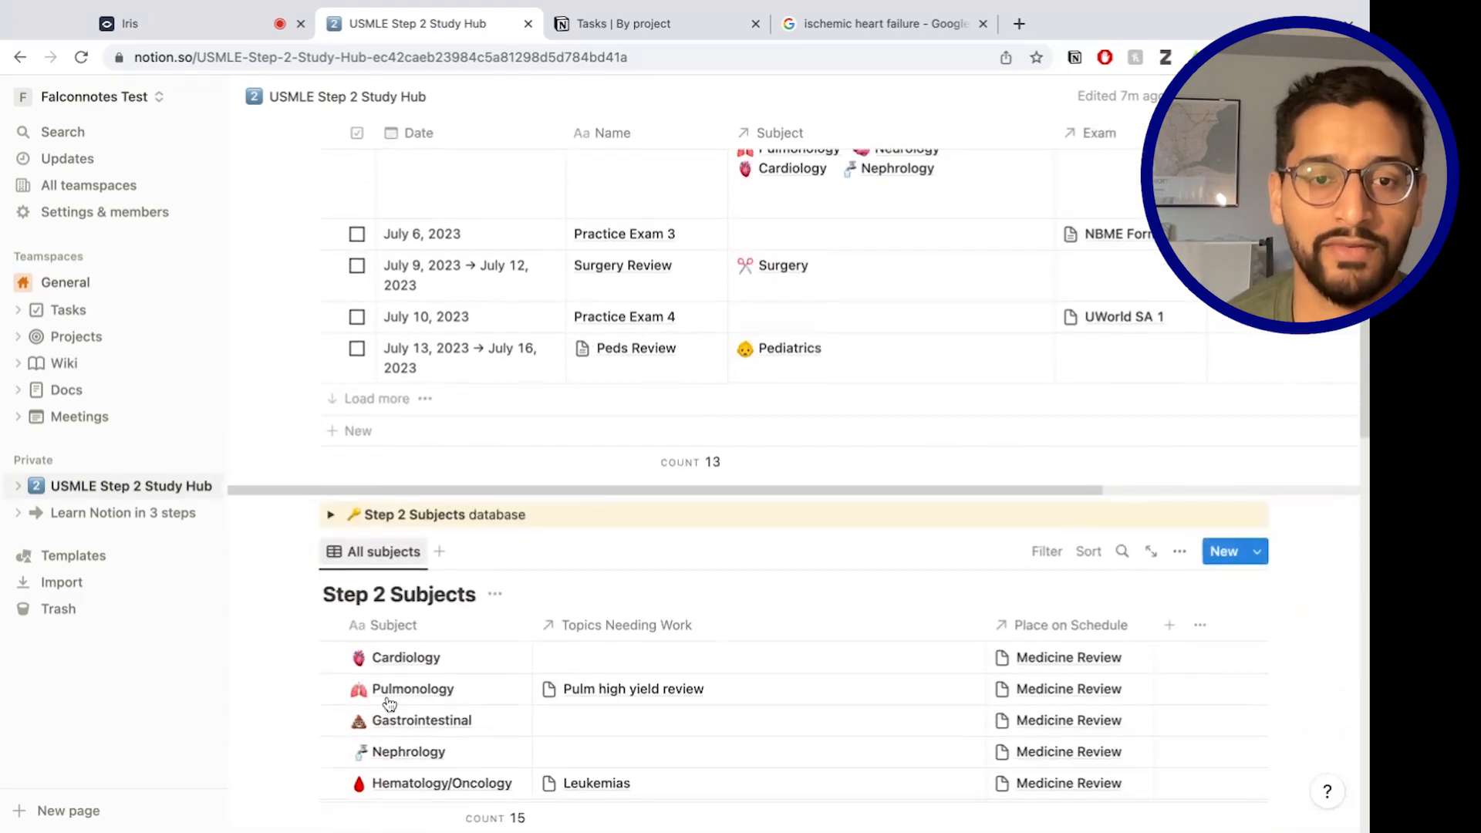
click(329, 516)
click(329, 517)
scroll(347, 525, down, 1)
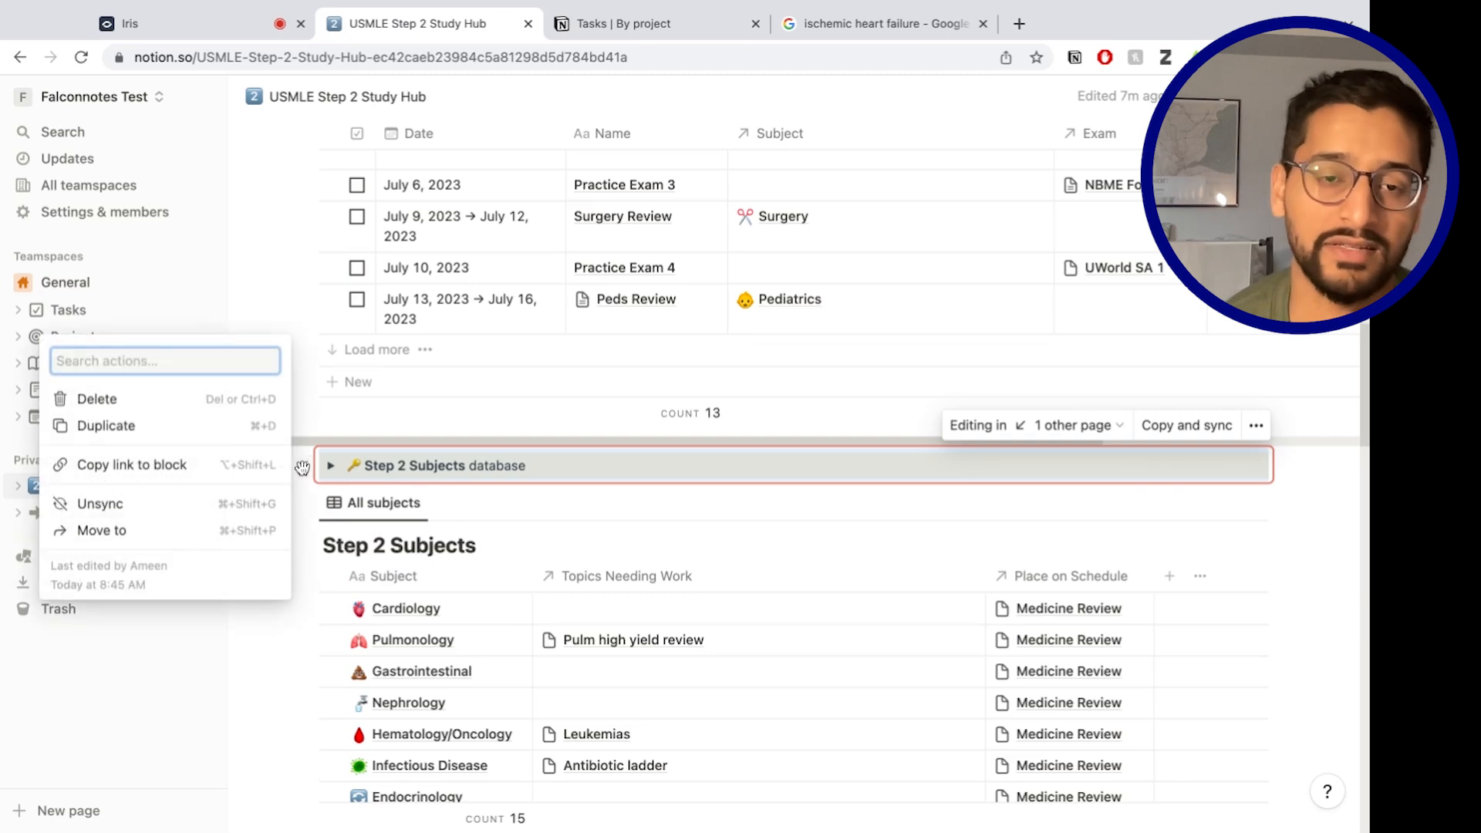
key(Escape)
scroll(719, 654, up, 10)
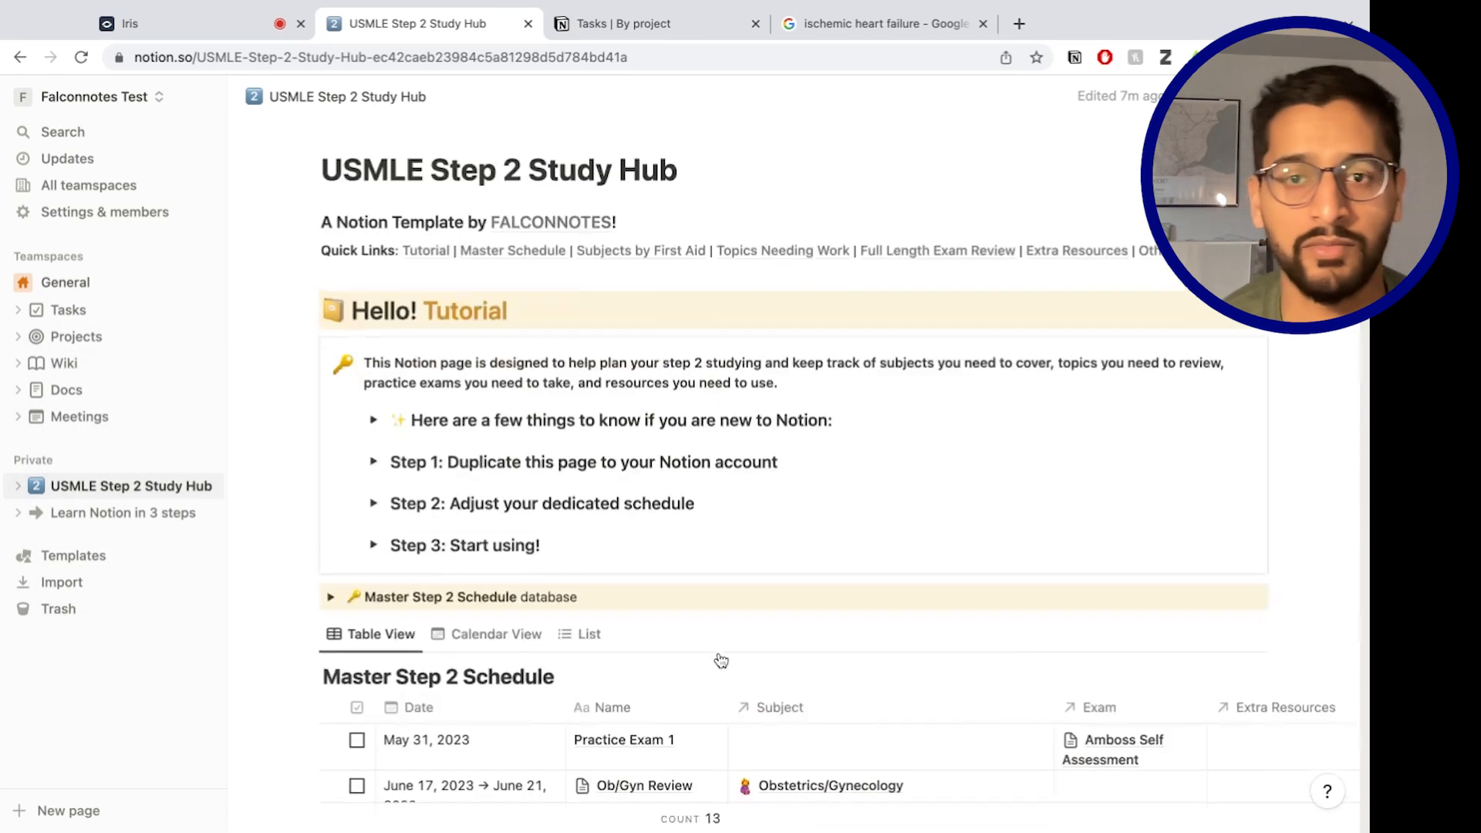
scroll(718, 654, down, 4)
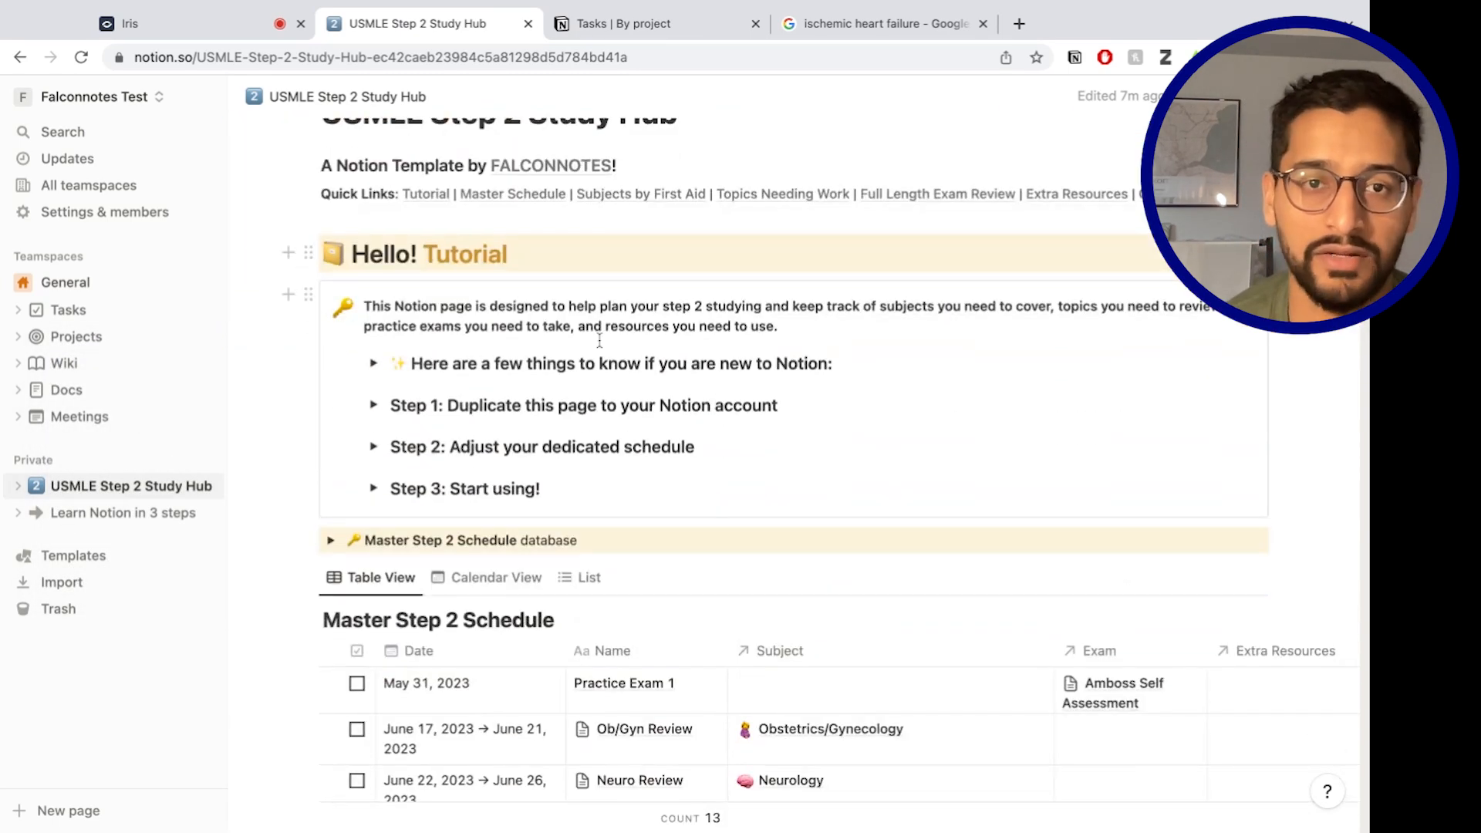
scroll(902, 609, down, 6)
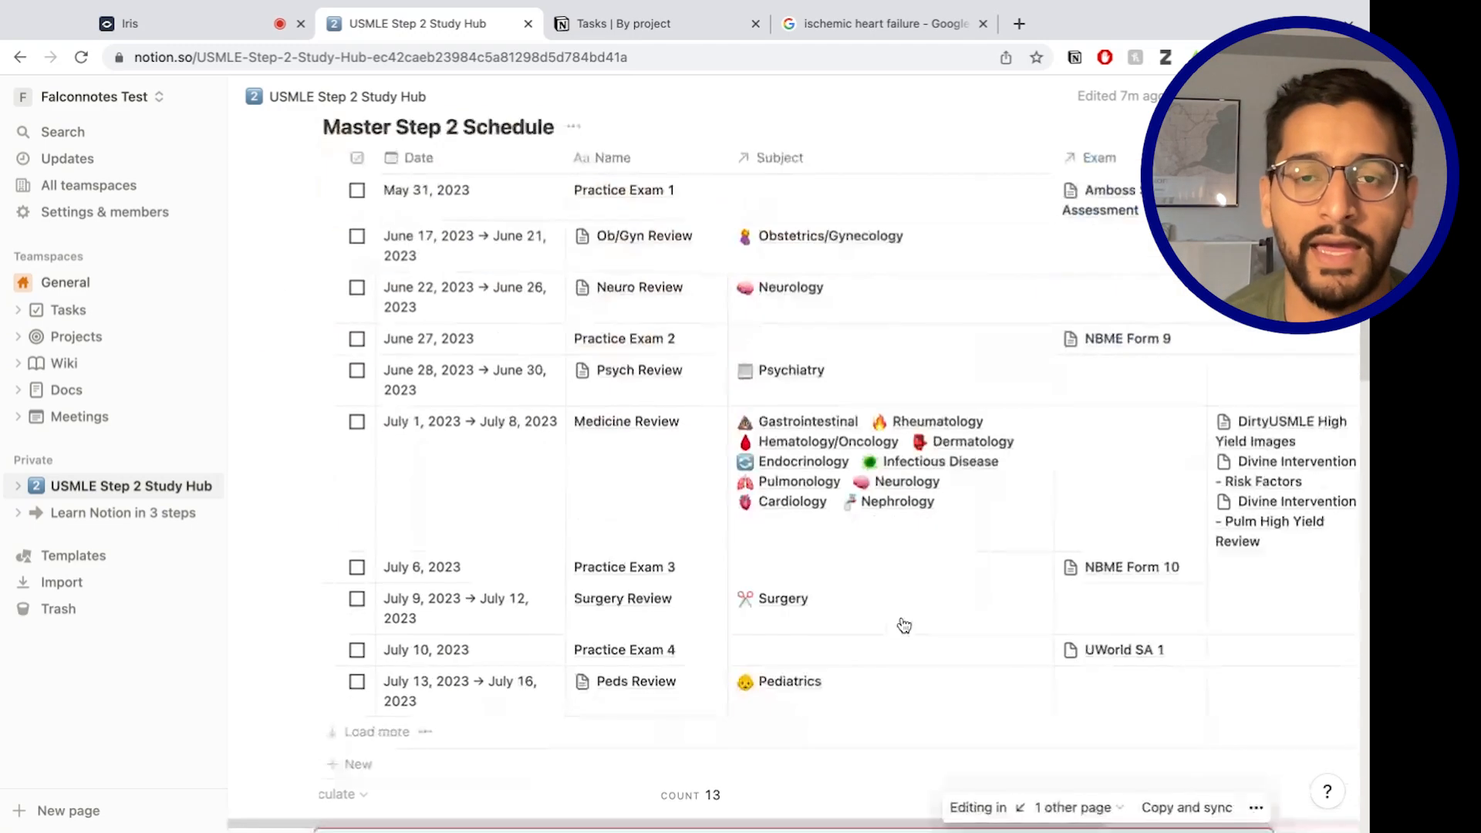
scroll(848, 655, down, 20)
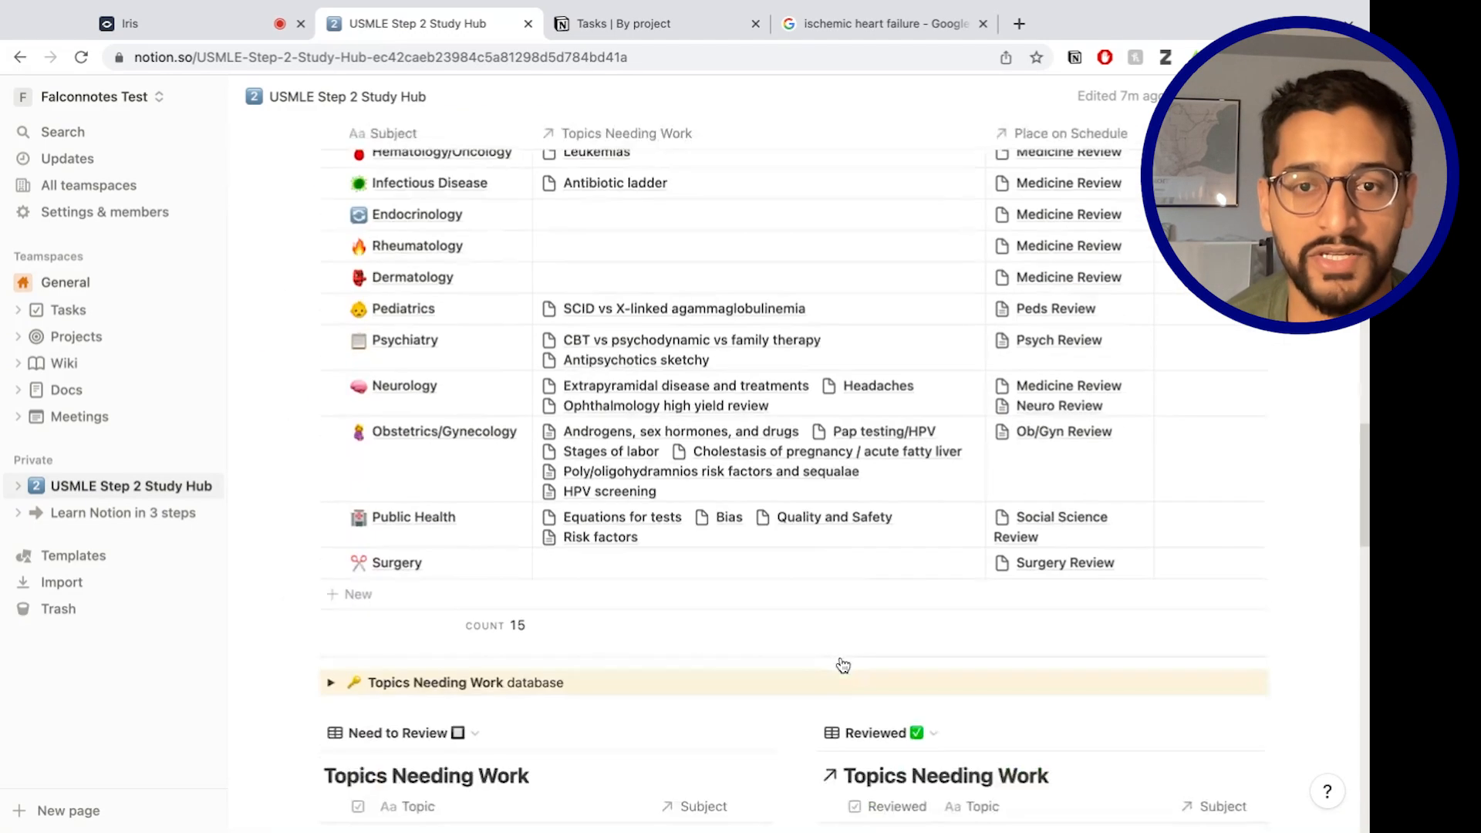
scroll(580, 438, up, 3)
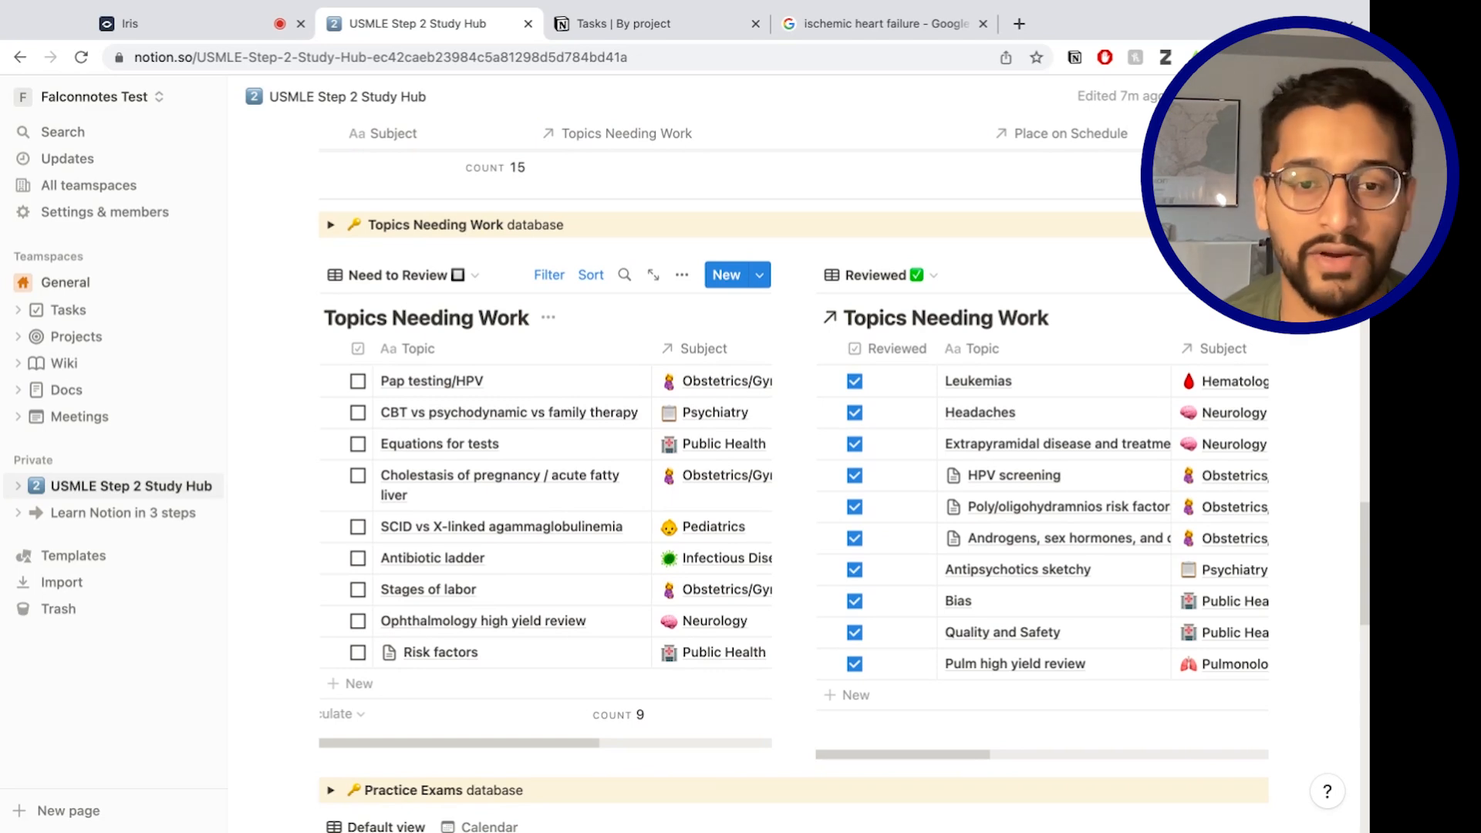
scroll(463, 482, down, 3)
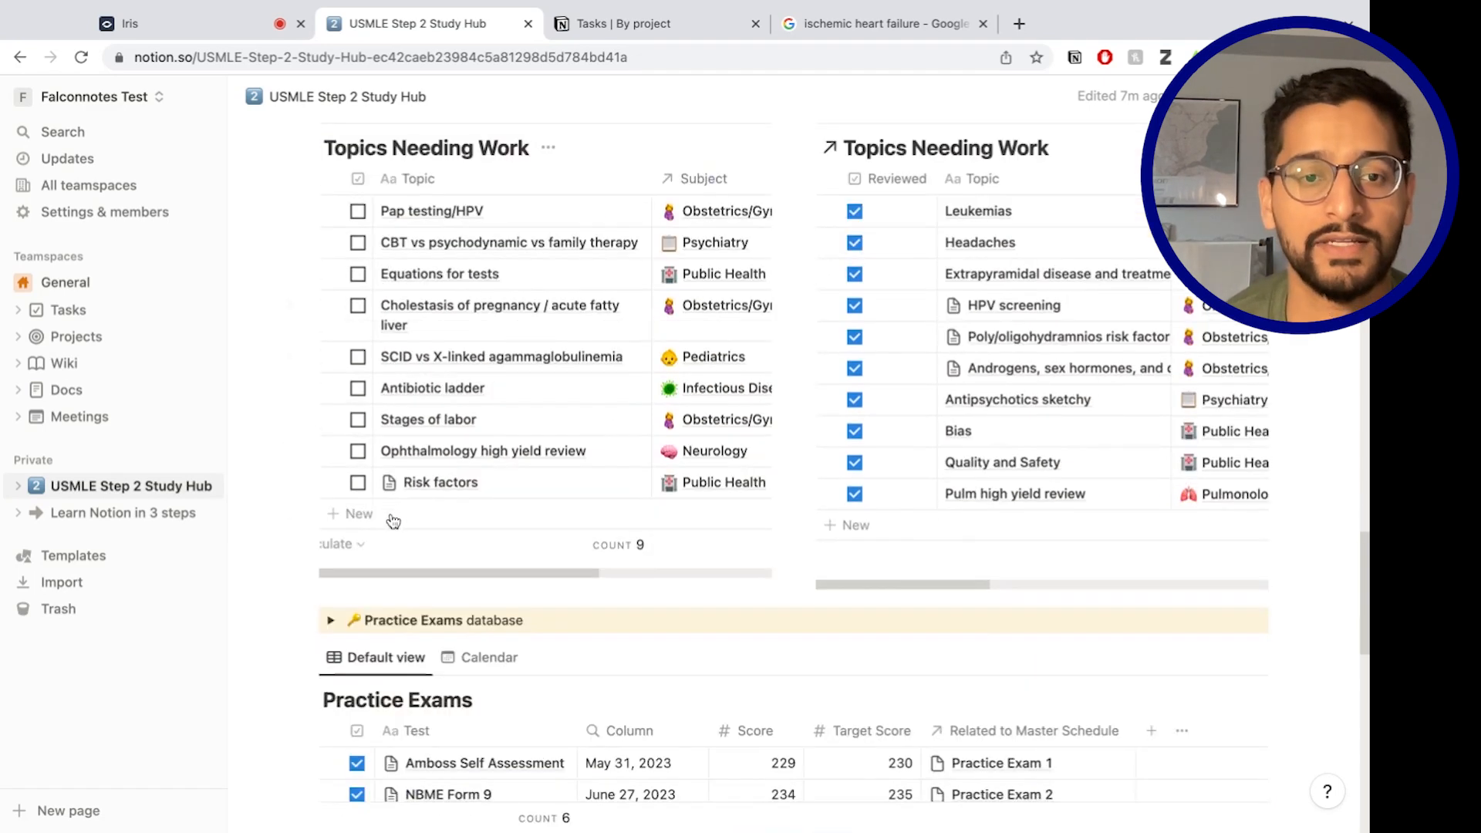
scroll(440, 558, down, 5)
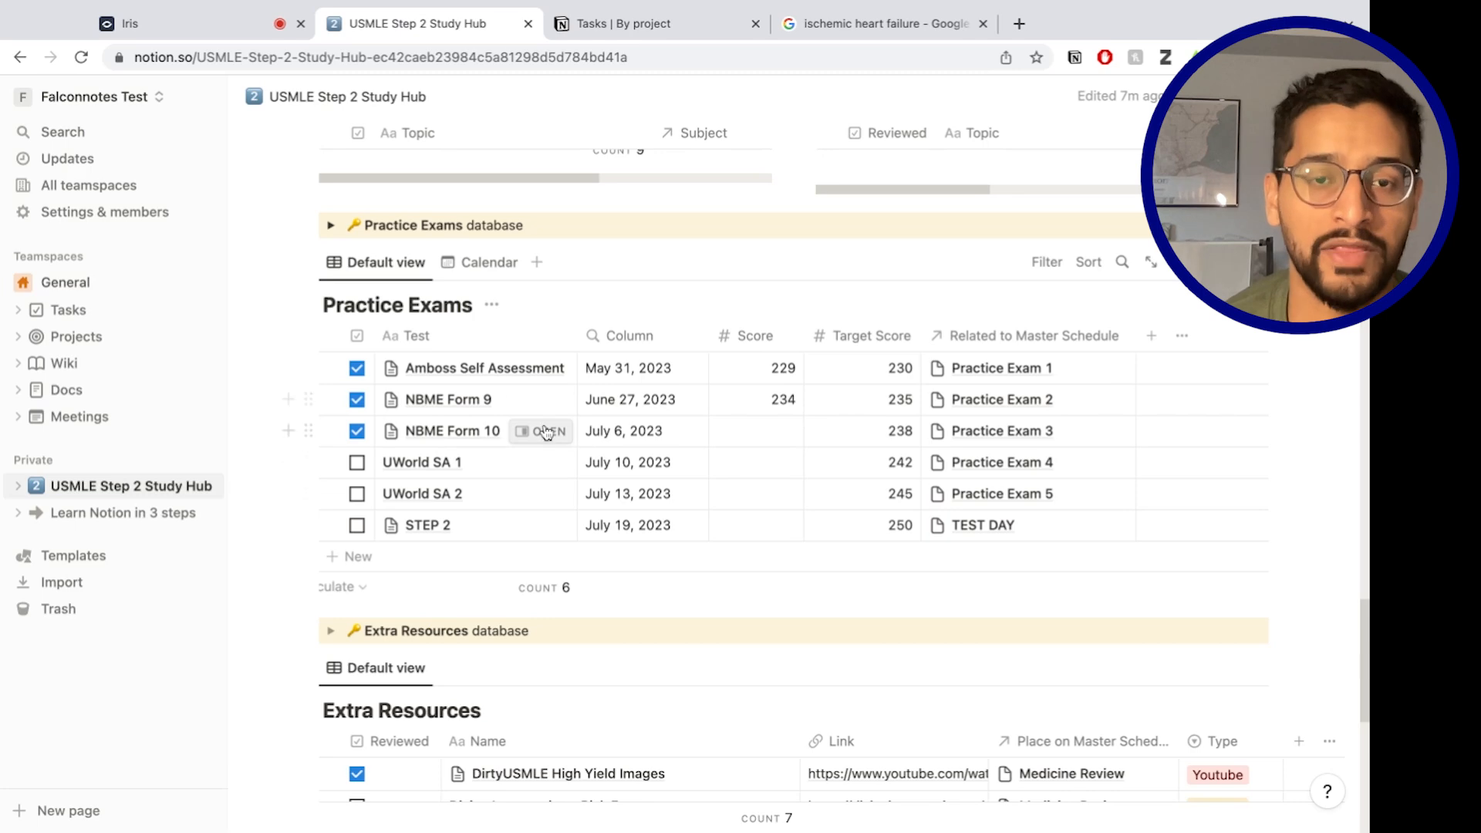
scroll(616, 540, down, 5)
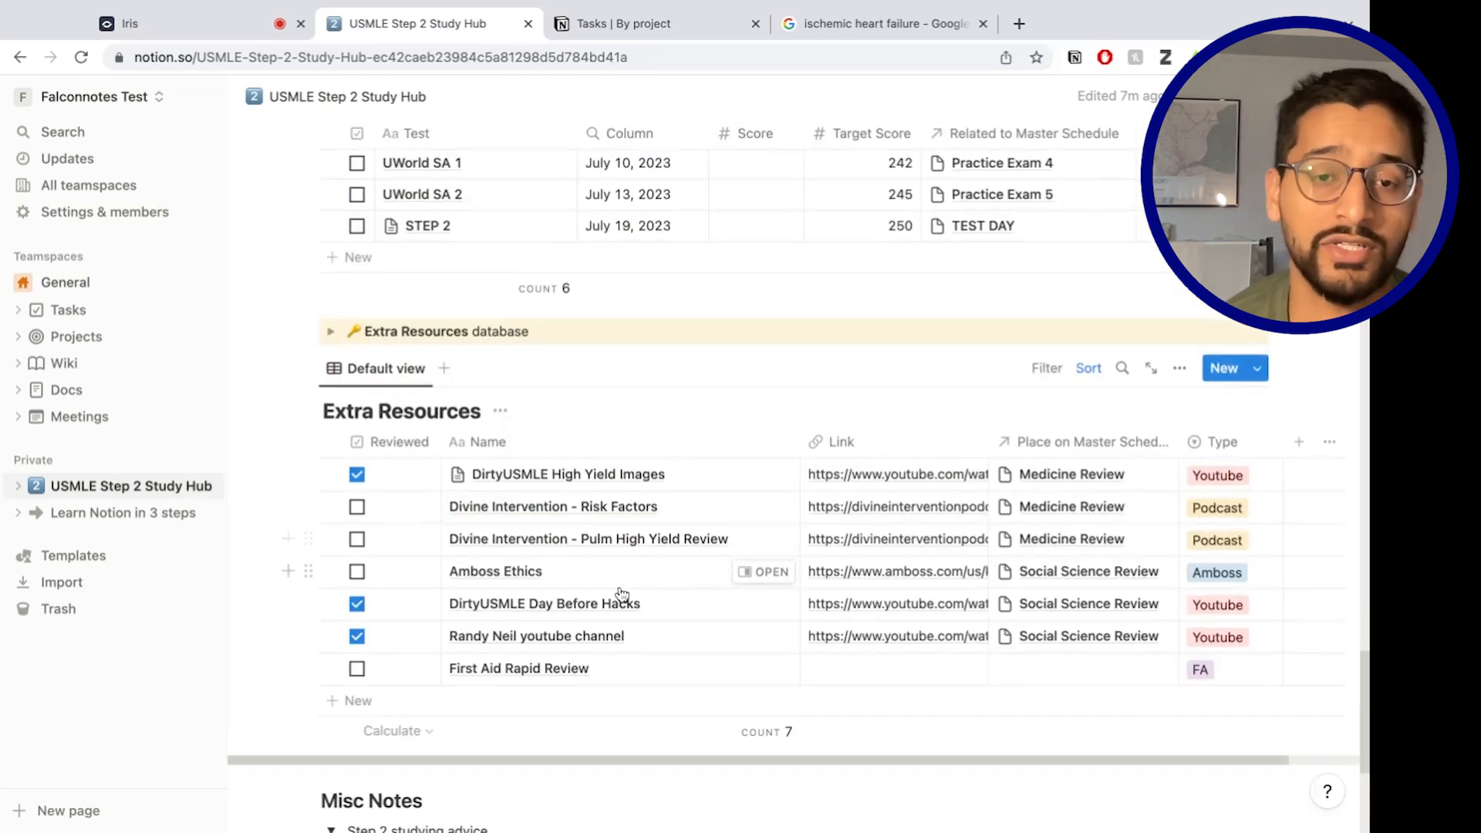
scroll(638, 588, down, 4)
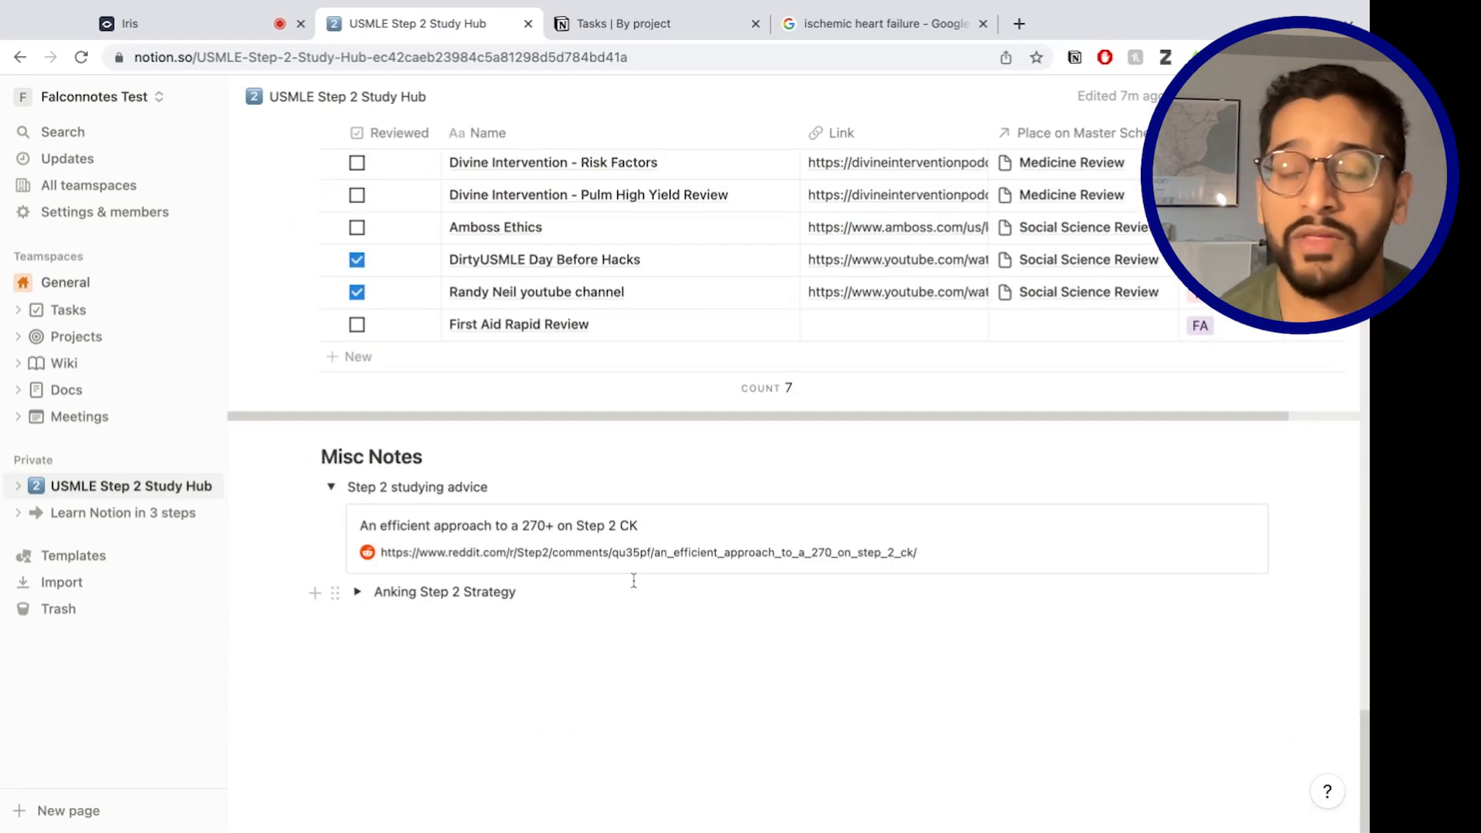
scroll(634, 580, up, 20)
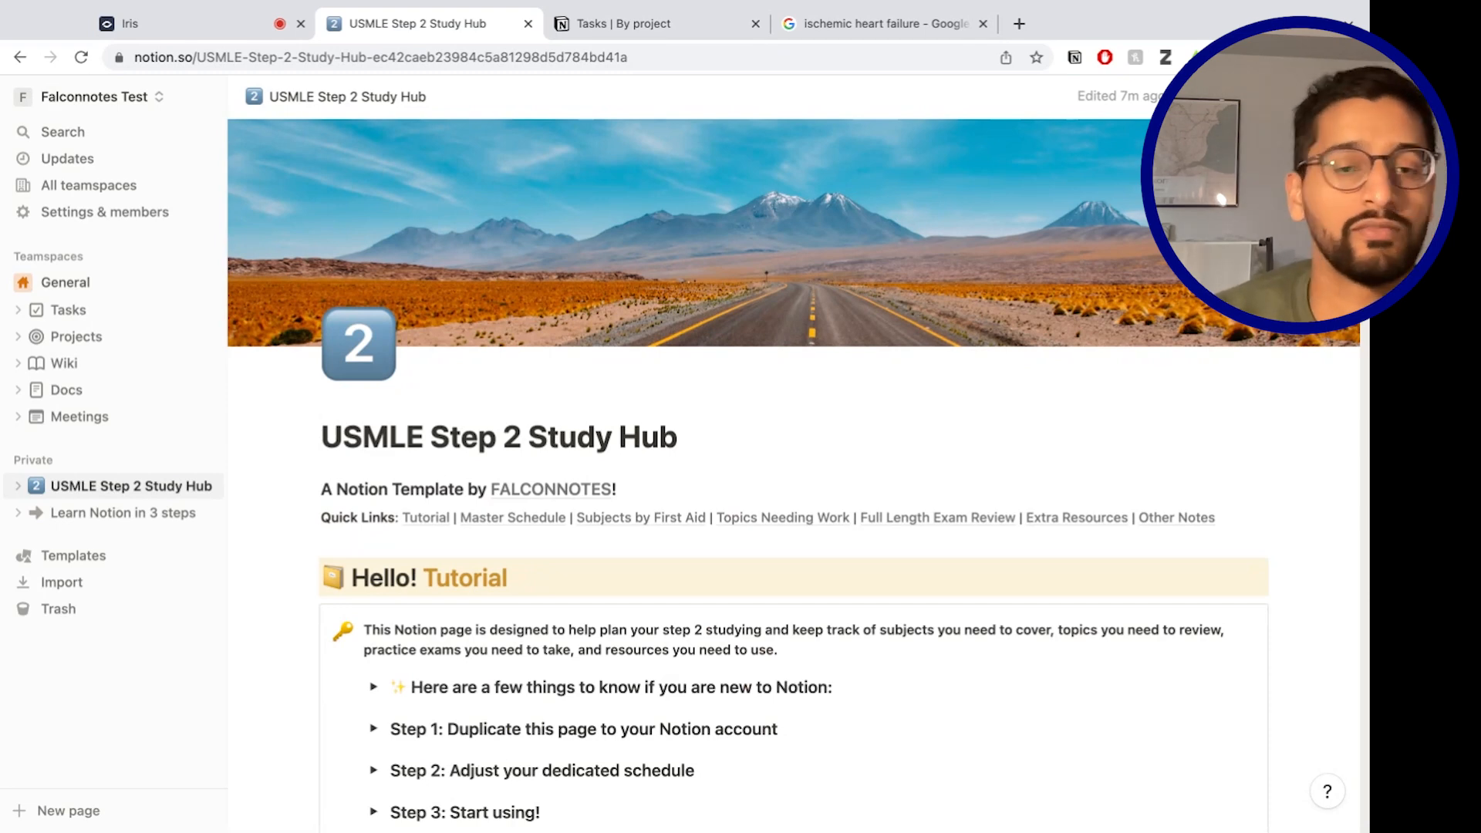
scroll(771, 462, down, 3)
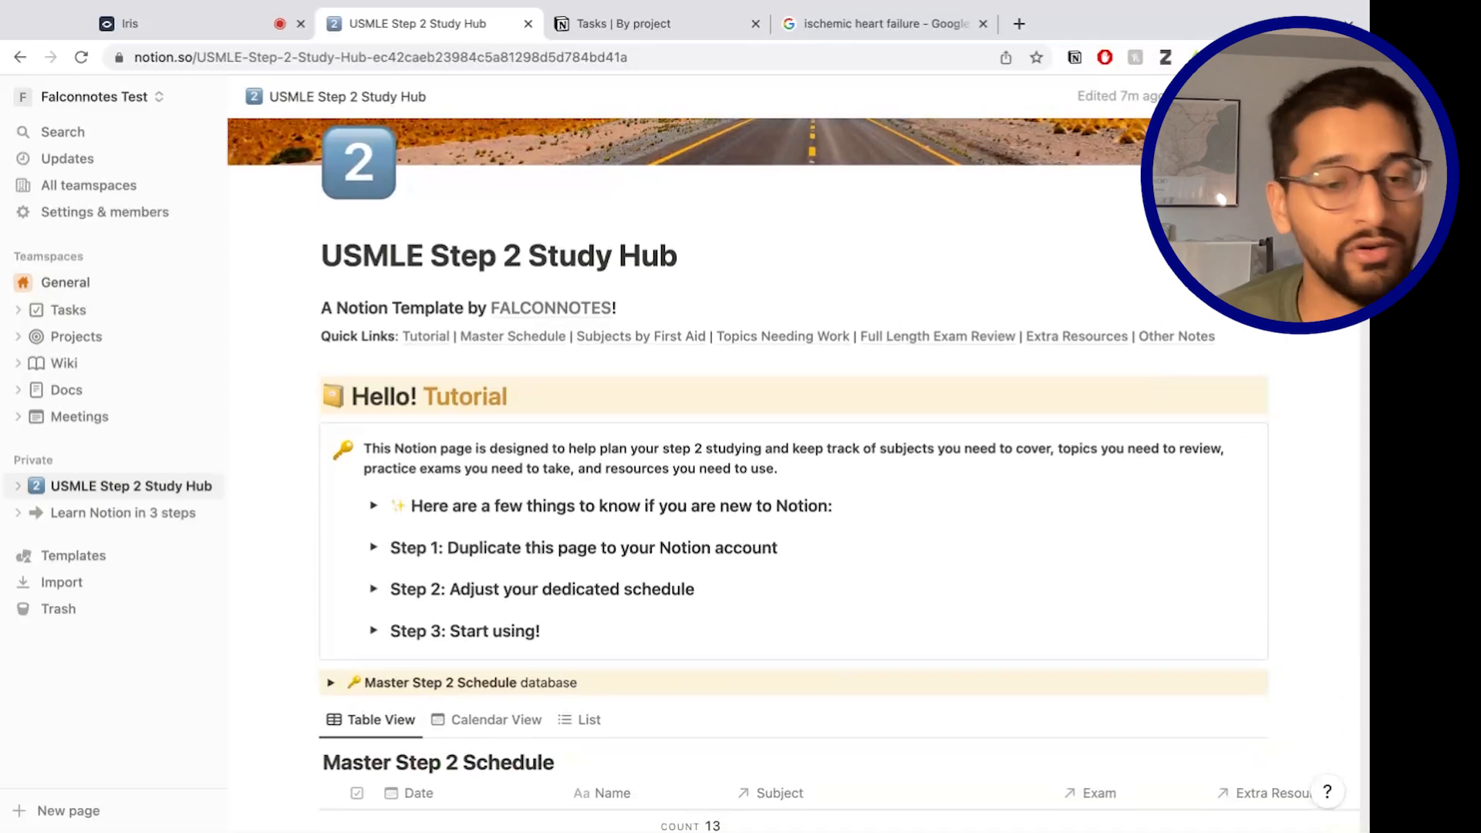